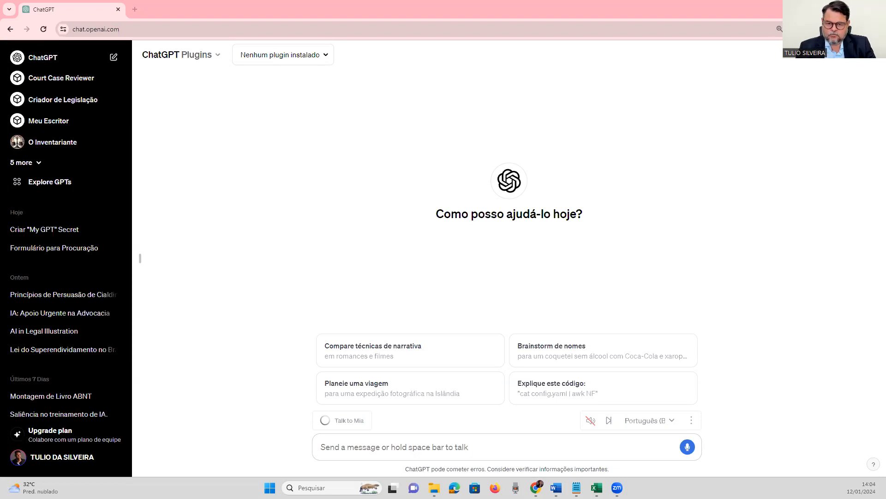
pyautogui.click(391, 444)
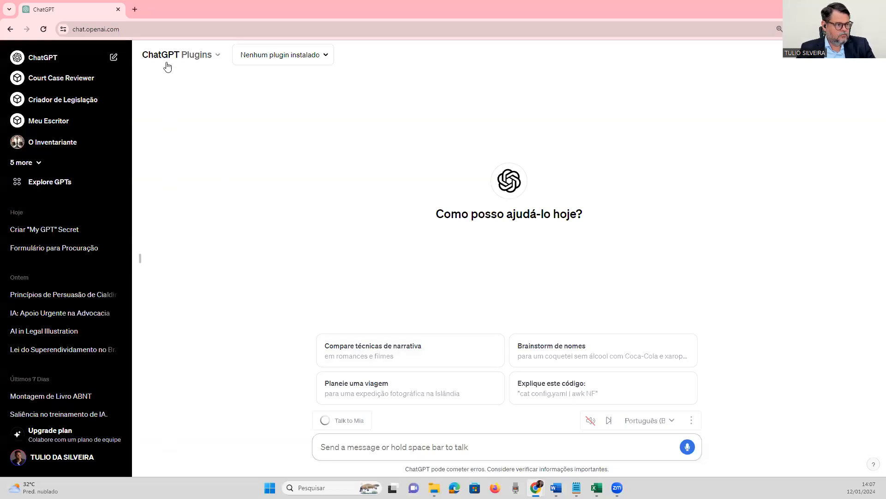
# Reload the chat.openai.com page from its current address.
pyautogui.click(167, 28)
pyautogui.press('Return')
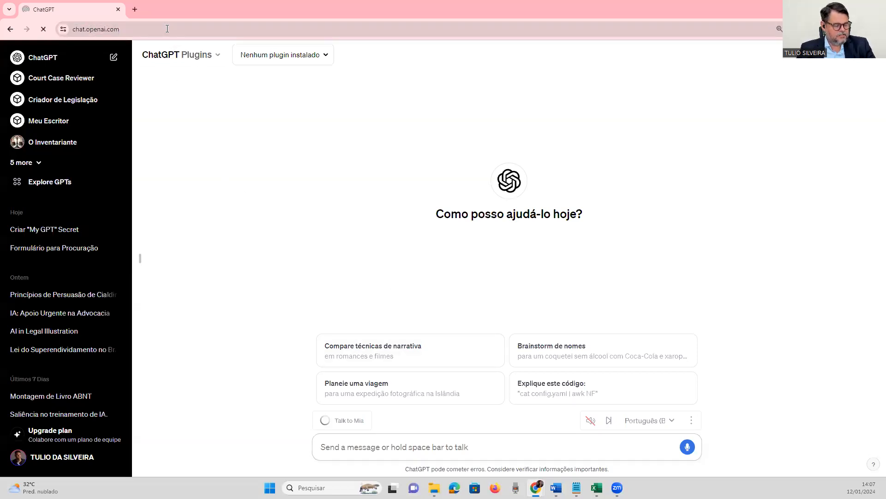
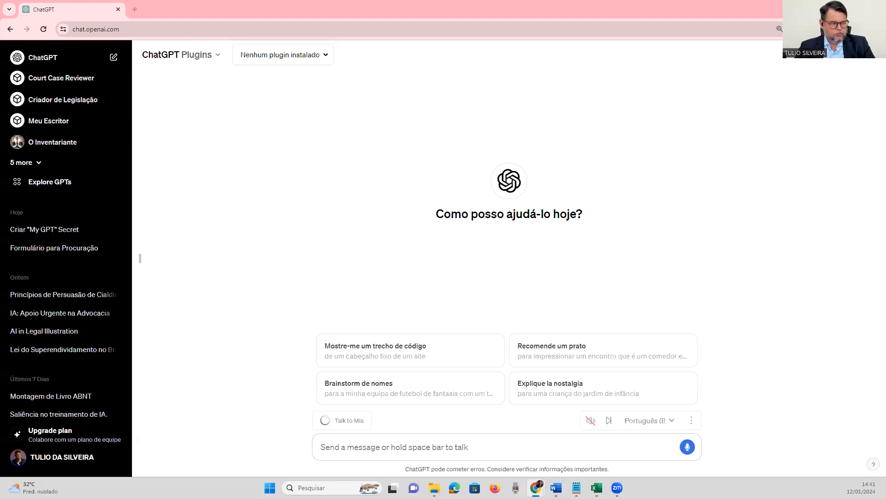
# View the subscription plan options of the signed-in account.
pyautogui.click(75, 457)
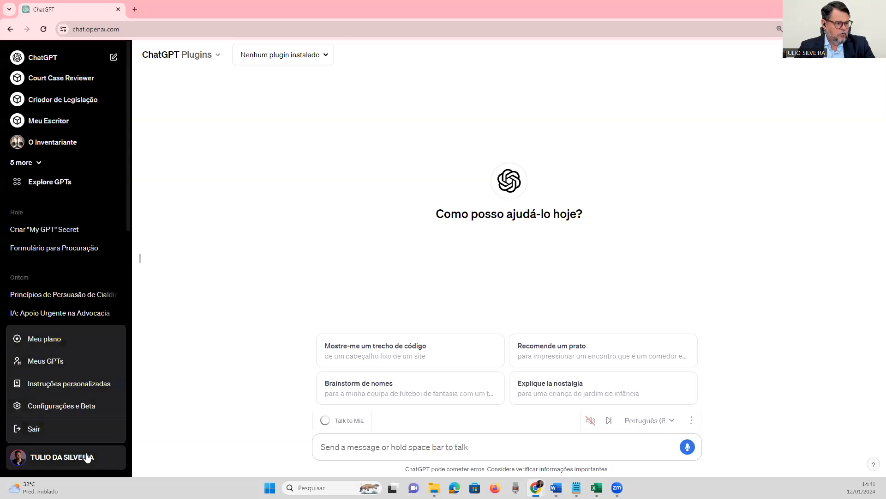
pyautogui.click(18, 341)
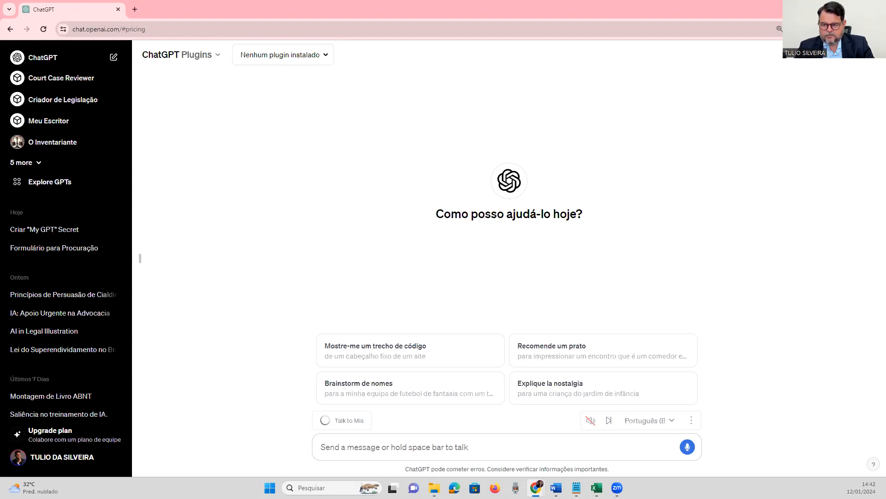
# Look through the list of available plugins and open the public GPTs catalogue.
pyautogui.click(329, 61)
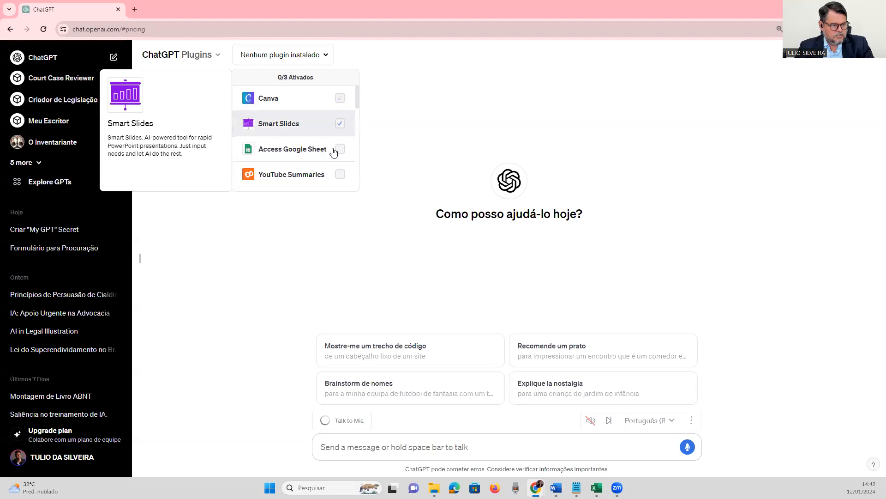
pyautogui.click(419, 127)
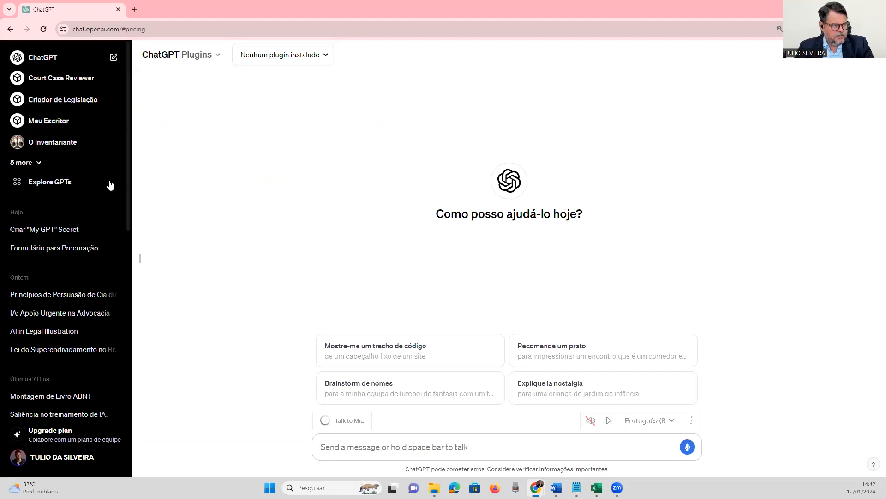
pyautogui.click(45, 183)
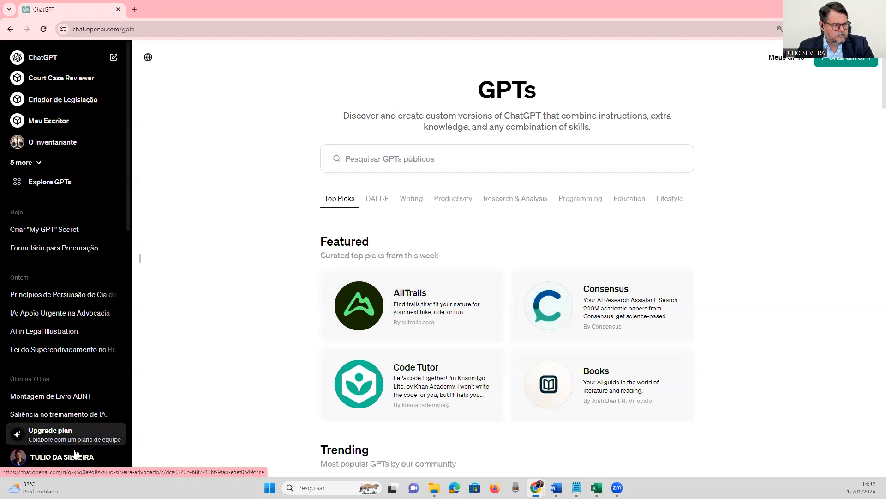
# Log out of the ChatGPT account and bring up the login page.
pyautogui.click(41, 458)
pyautogui.click(37, 432)
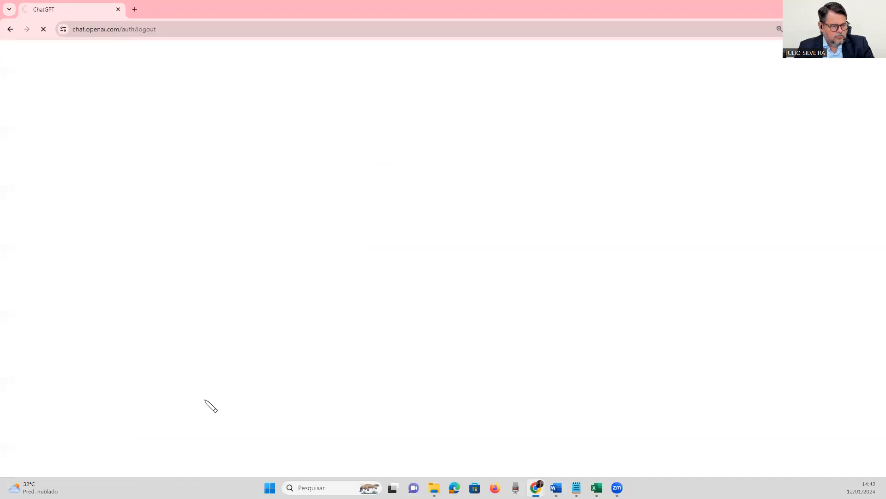
pyautogui.click(182, 33)
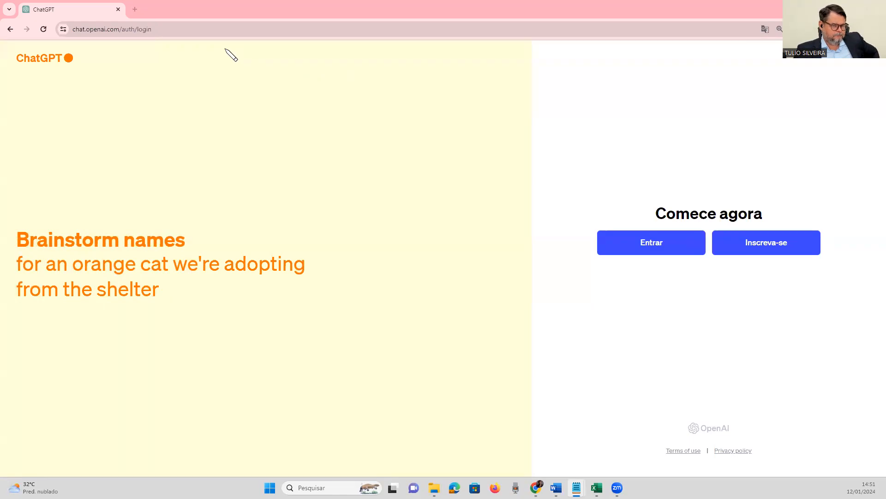
# Log back in to ChatGPT by continuing with Google and choosing the first listed account.
pyautogui.click(632, 246)
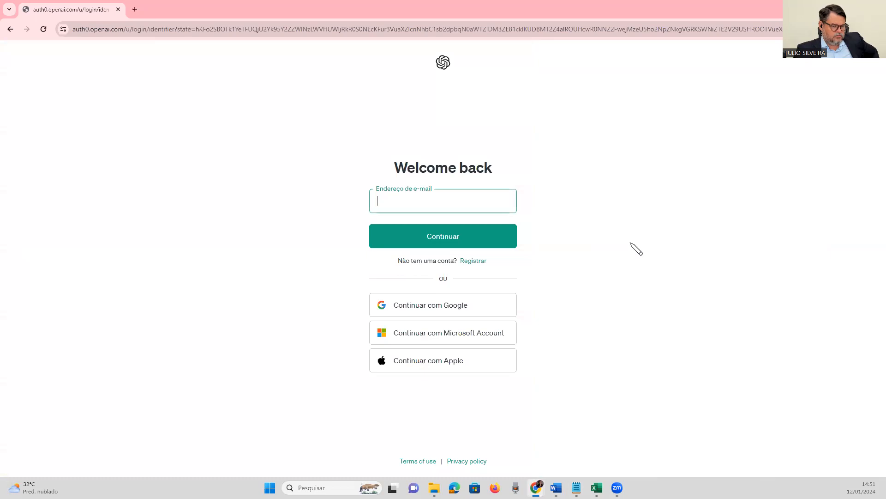
pyautogui.click(10, 29)
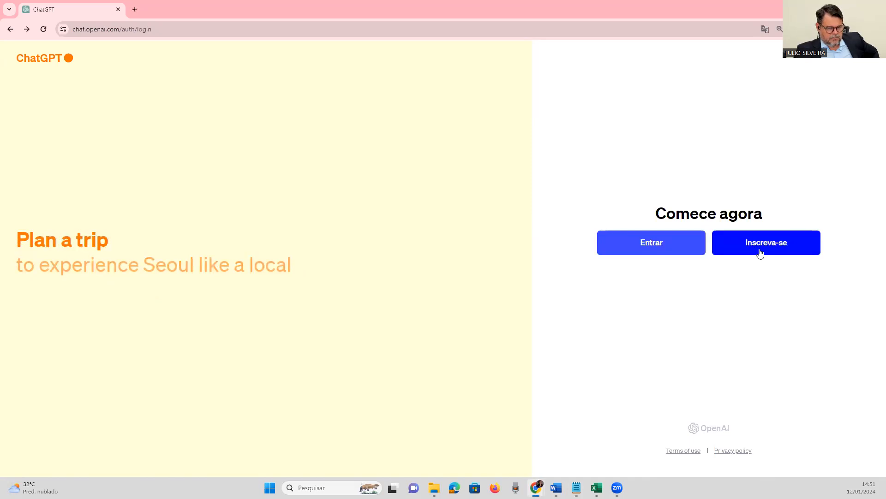
pyautogui.click(665, 247)
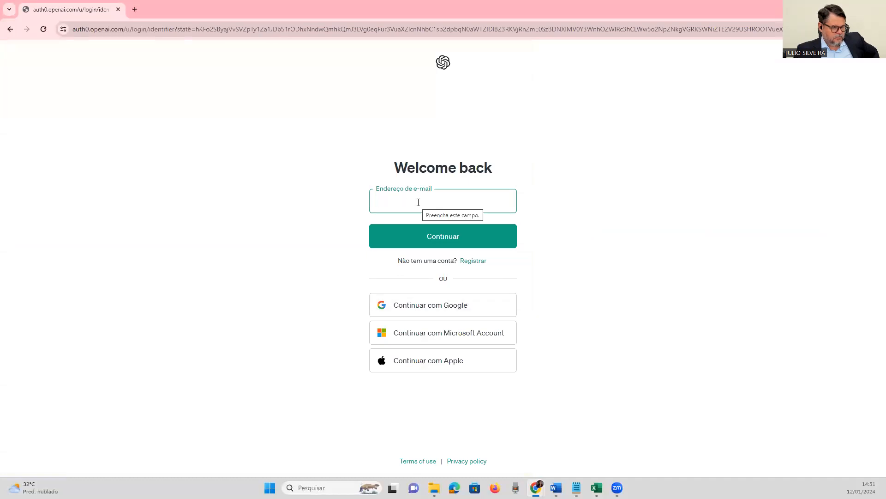
pyautogui.click(431, 308)
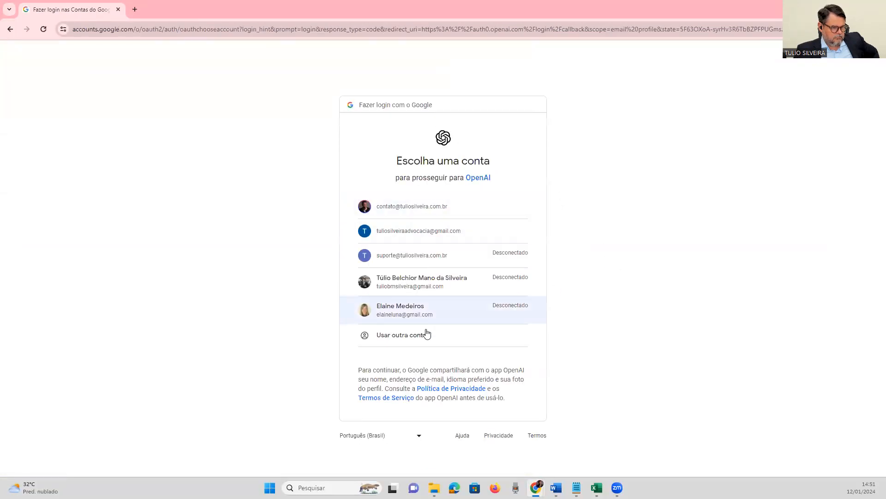
pyautogui.click(396, 211)
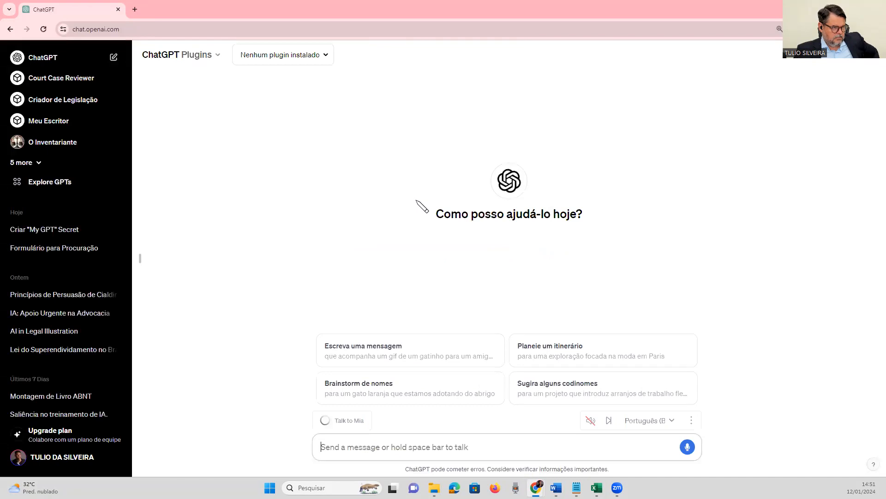
# Check the selectable ChatGPT models and expand the full list of the account's GPTs.
pyautogui.click(197, 59)
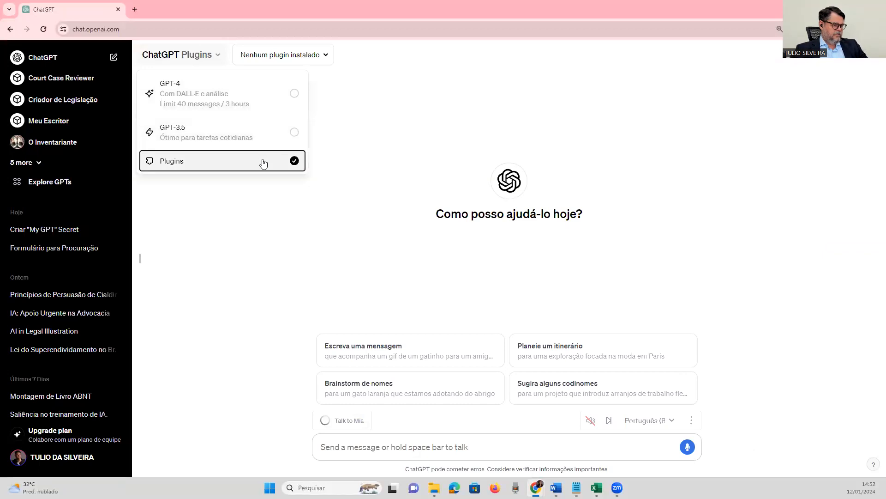
pyautogui.click(377, 140)
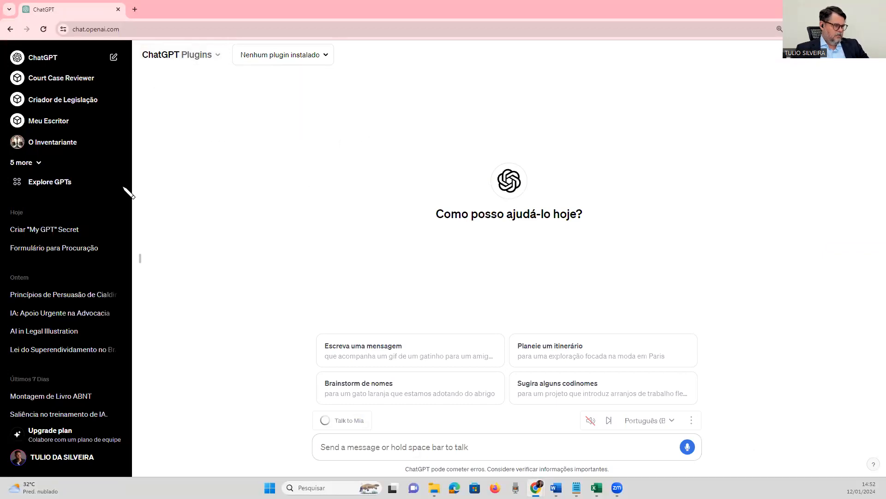
pyautogui.click(38, 167)
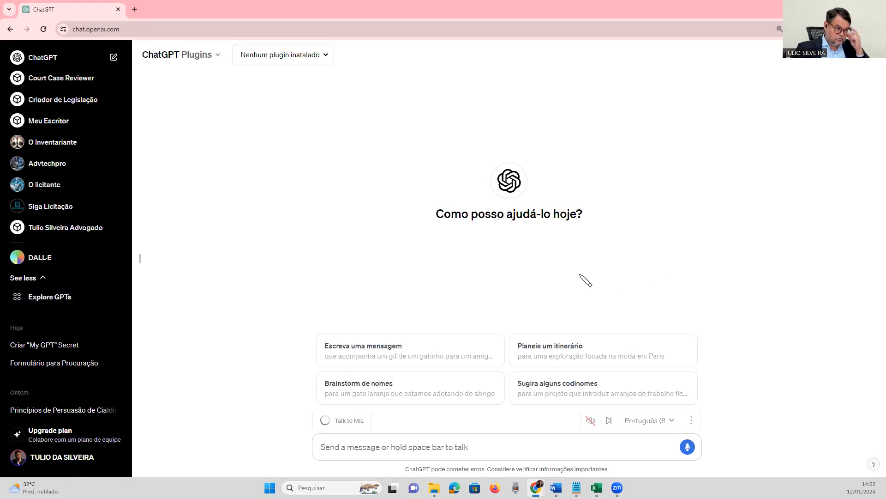
# Start a new custom GPT from the GPTs catalogue and show the conversational GPT Builder in Create mode.
pyautogui.click(54, 301)
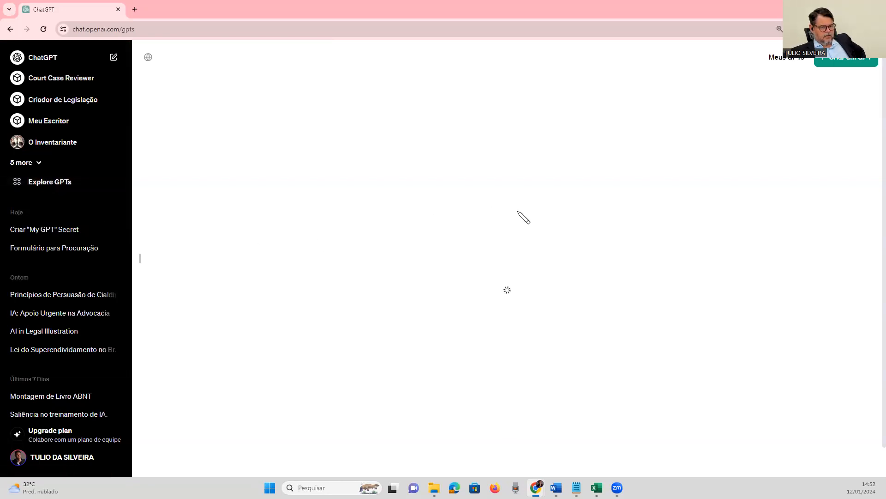
pyautogui.click(846, 59)
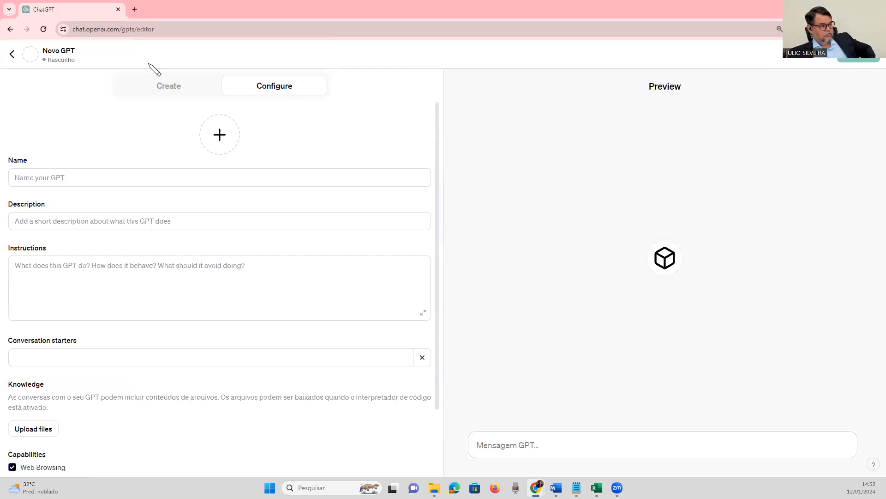
pyautogui.click(12, 54)
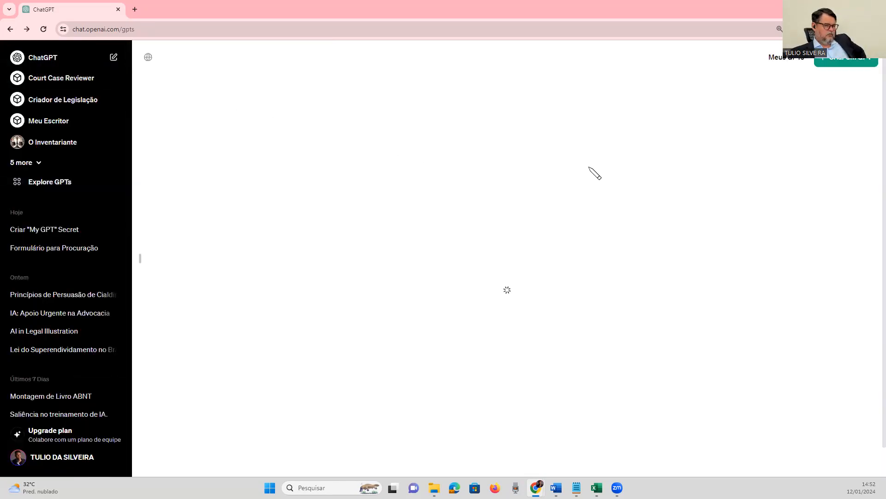
pyautogui.click(843, 63)
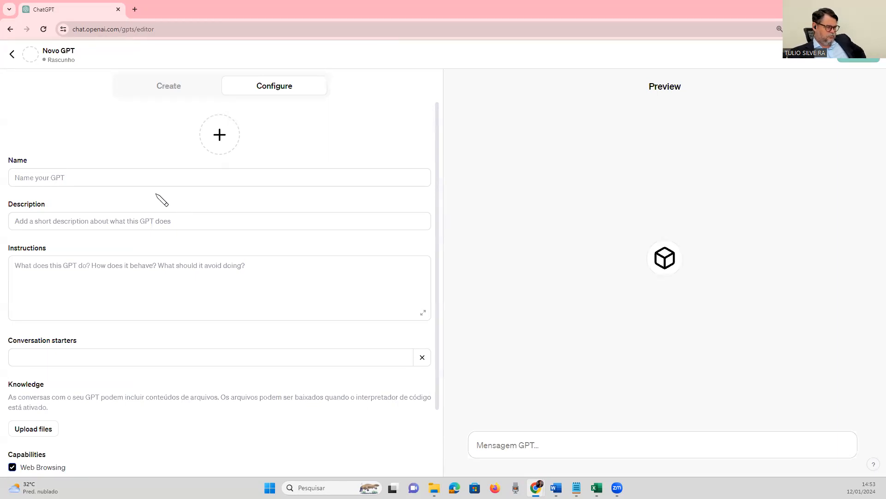
pyautogui.click(163, 90)
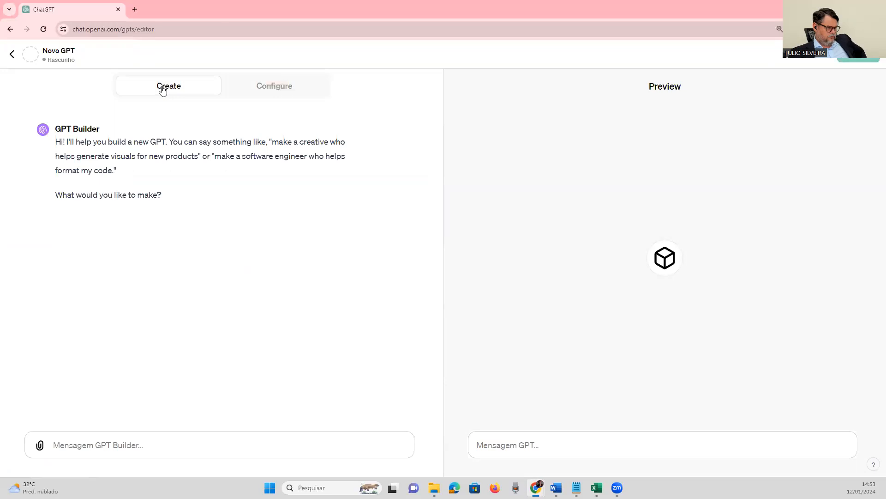
# Translate the GPT Builder page into Portuguese and restore its original language.
pyautogui.rightClick(203, 197)
pyautogui.click(254, 346)
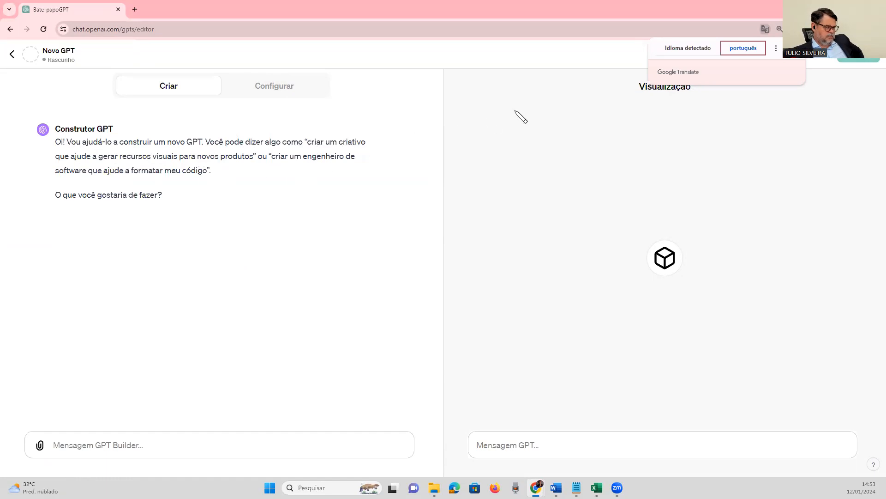
pyautogui.click(672, 50)
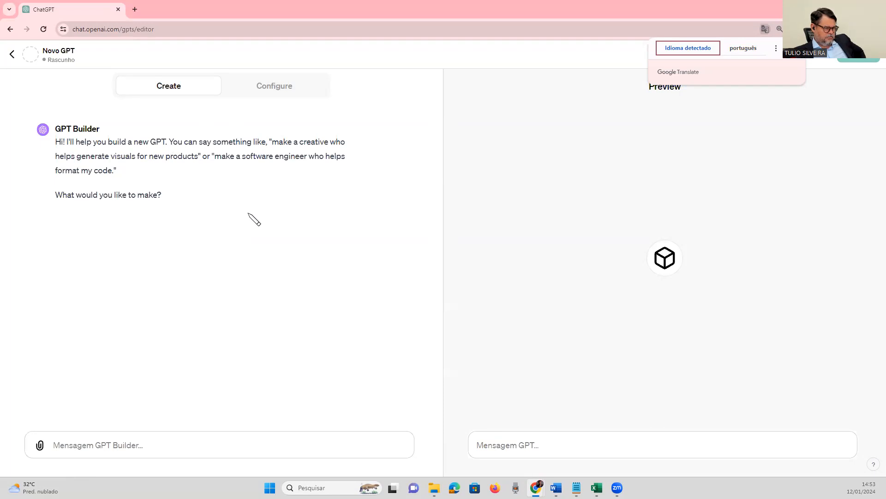
# Name the new GPT "Advogado Trabalhista" in its Configure settings.
pyautogui.click(256, 92)
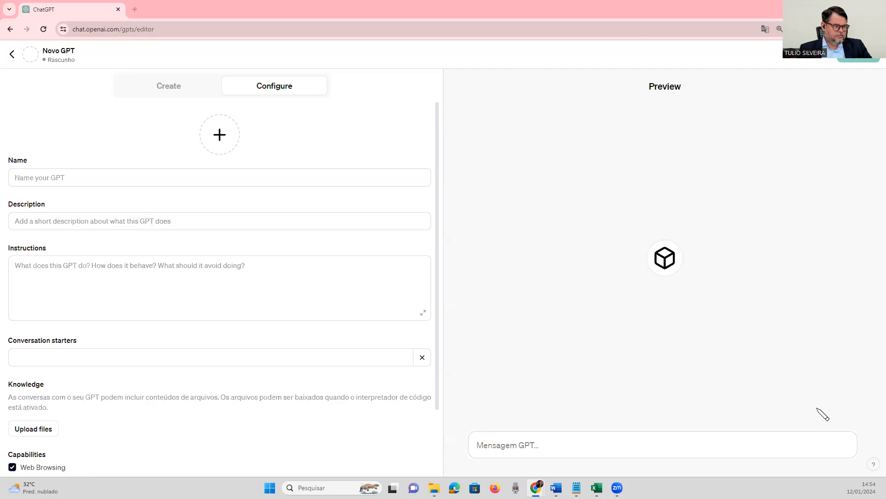
pyautogui.click(142, 282)
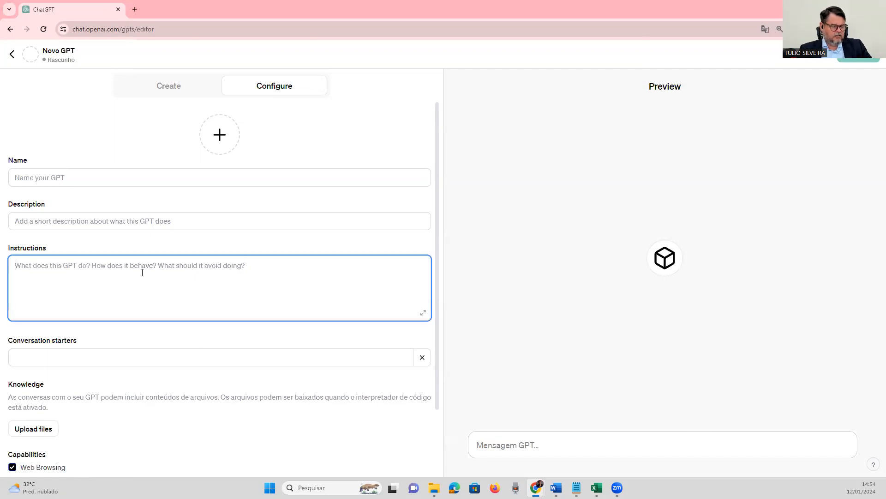
pyautogui.click(86, 177)
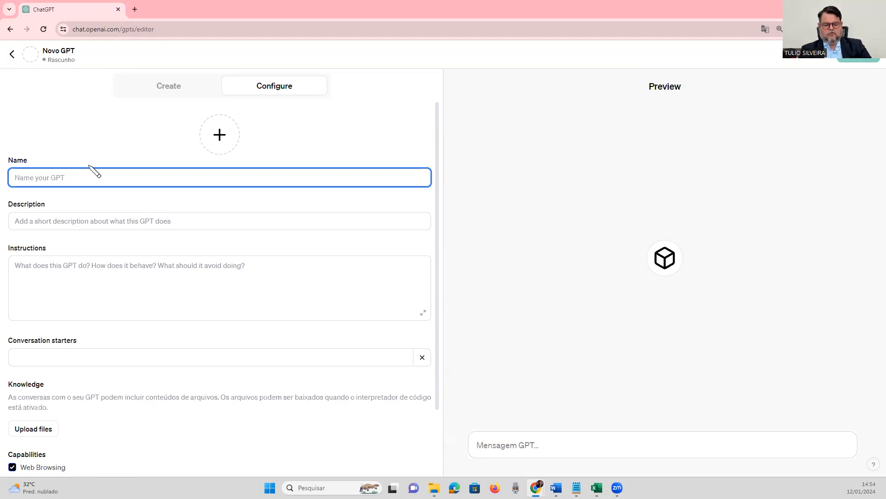
pyautogui.write('Advogado Trabalhista')
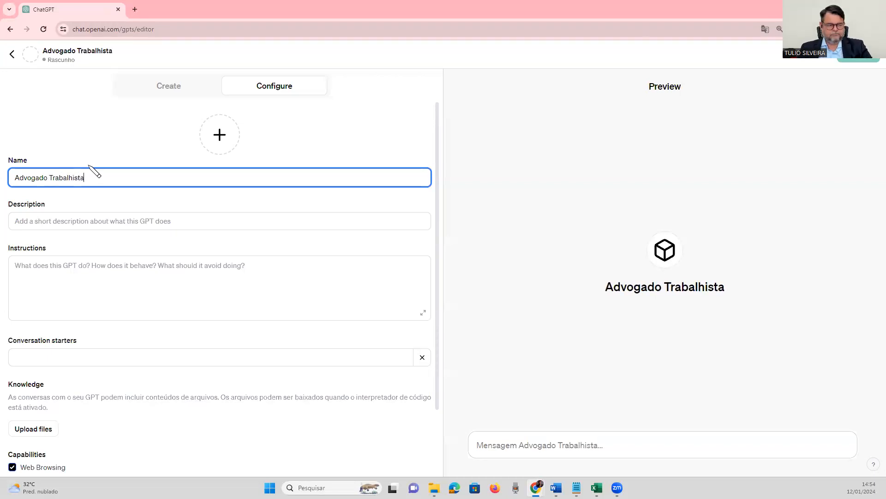
# Generate a profile picture for the GPT with DALL·E and check the options for replacing it.
pyautogui.click(221, 132)
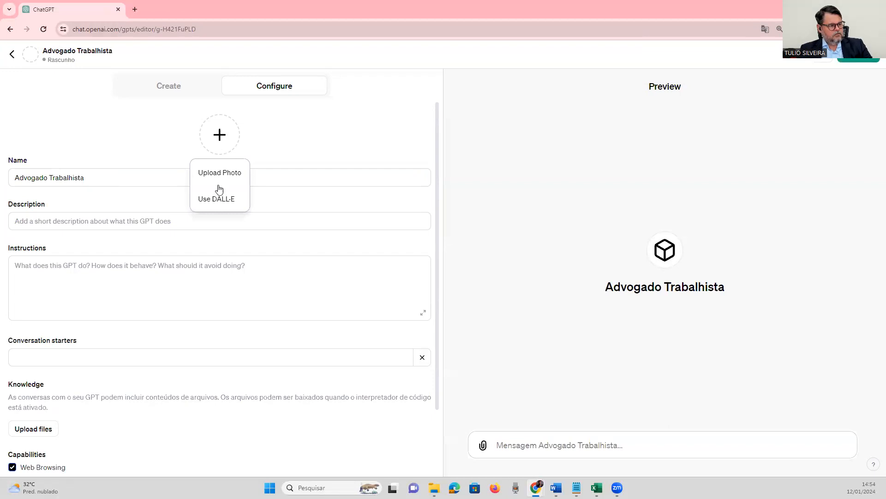
pyautogui.click(219, 200)
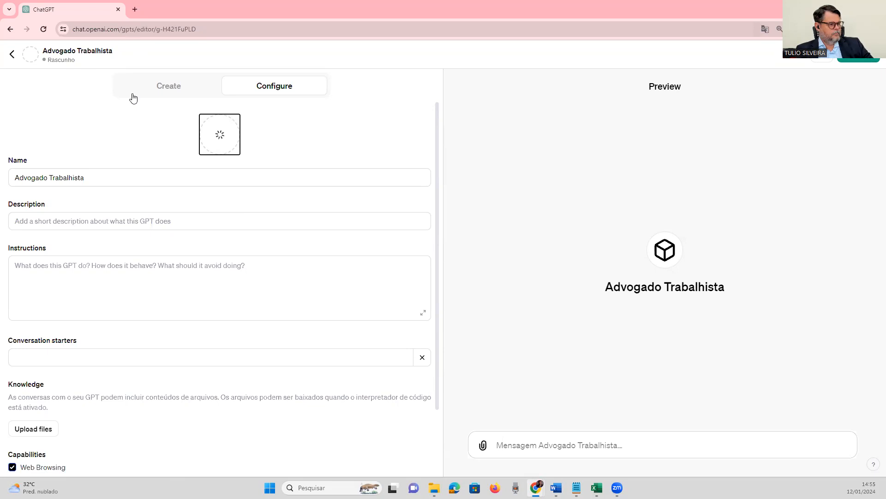
pyautogui.click(101, 215)
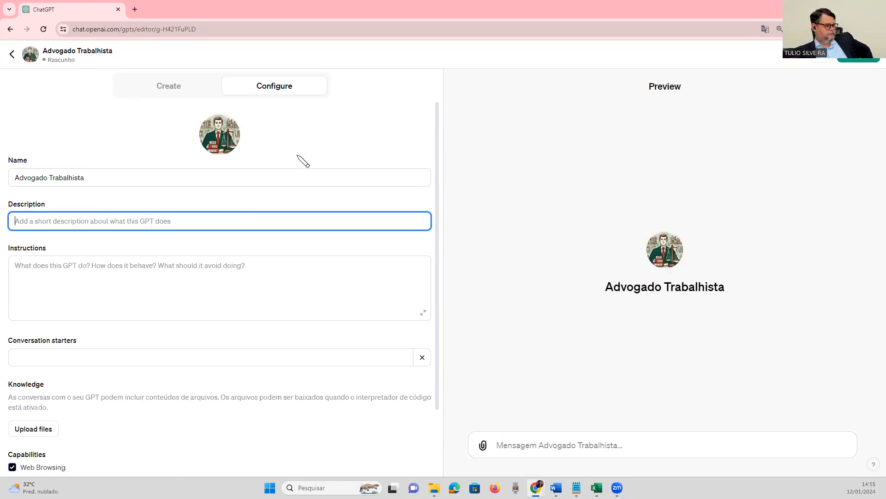
pyautogui.click(225, 134)
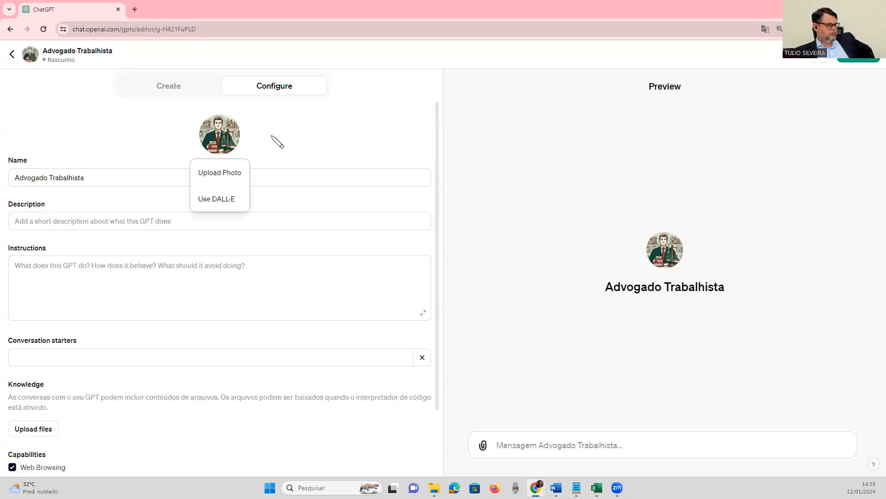
pyautogui.click(285, 140)
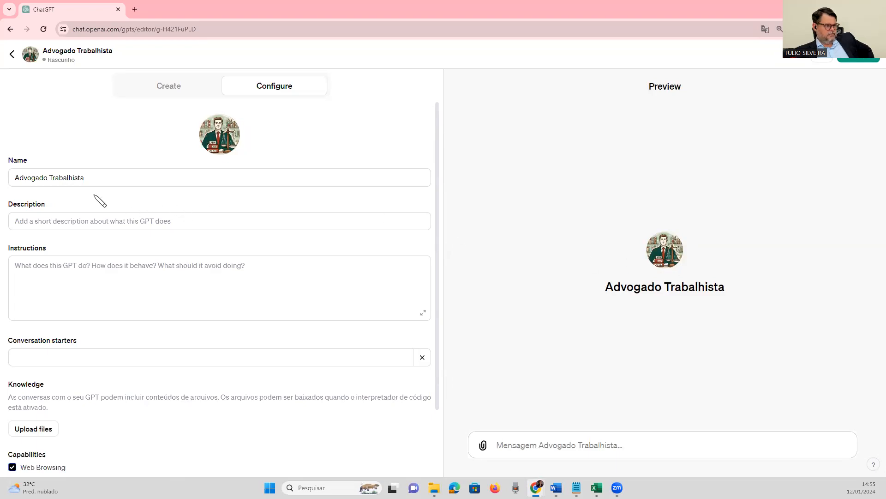
# Enter "Meu assistente virtual trabalhista" as the GPT's description.
pyautogui.click(141, 223)
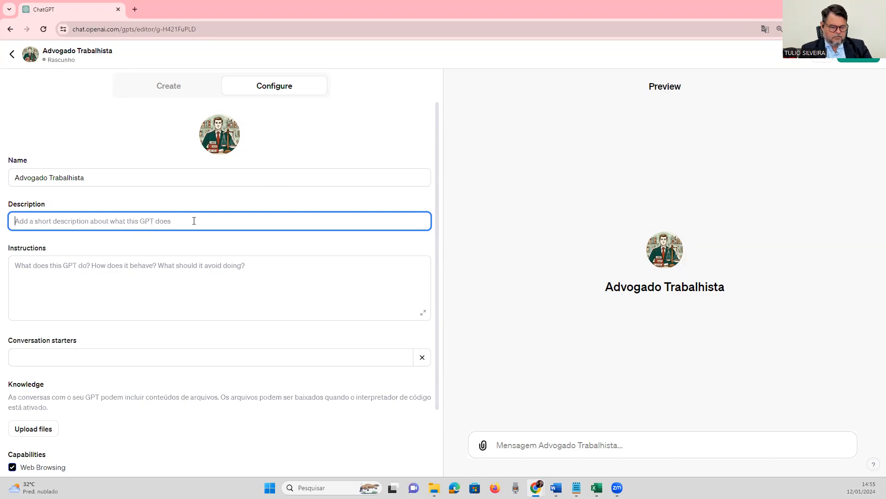
pyautogui.write('Meu assist')
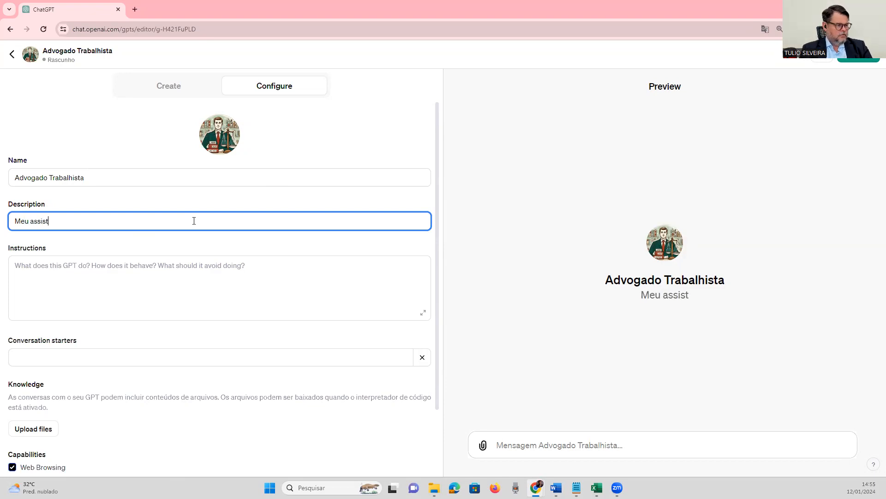
pyautogui.write('ente virt')
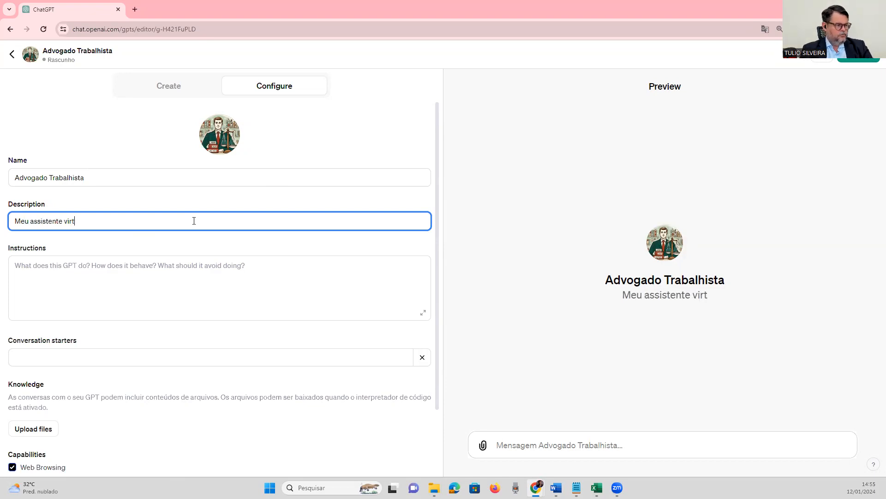
pyautogui.write('ual trabalhista')
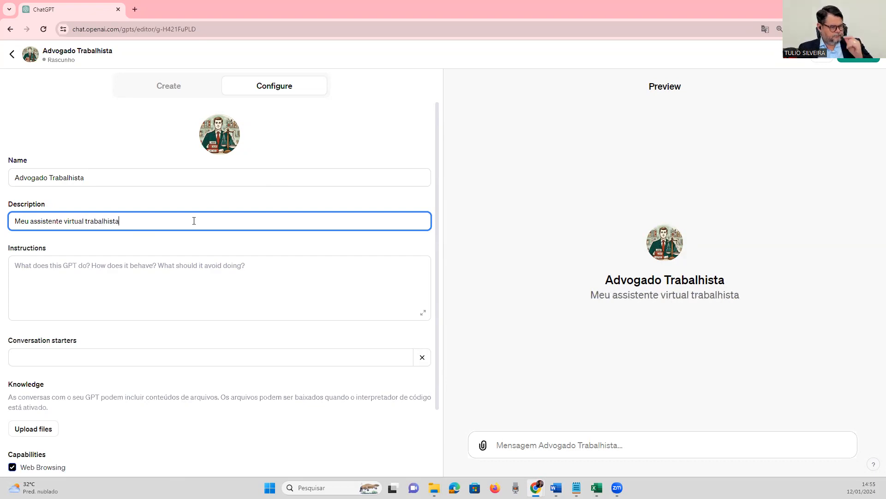
pyautogui.click(93, 264)
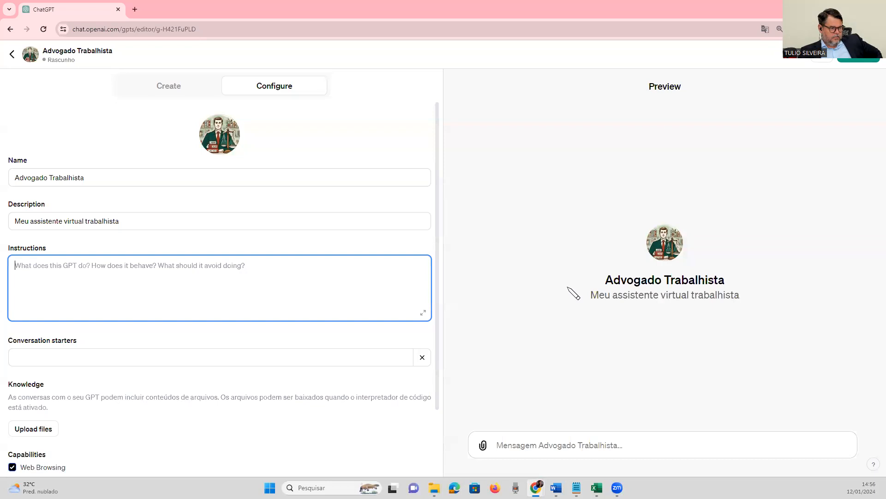
pyautogui.scroll(-1, 350, 314)
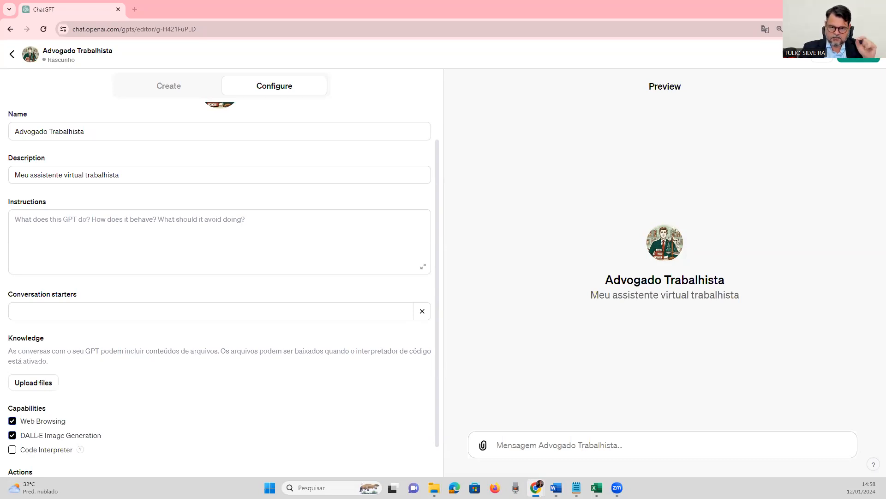
pyautogui.click(193, 220)
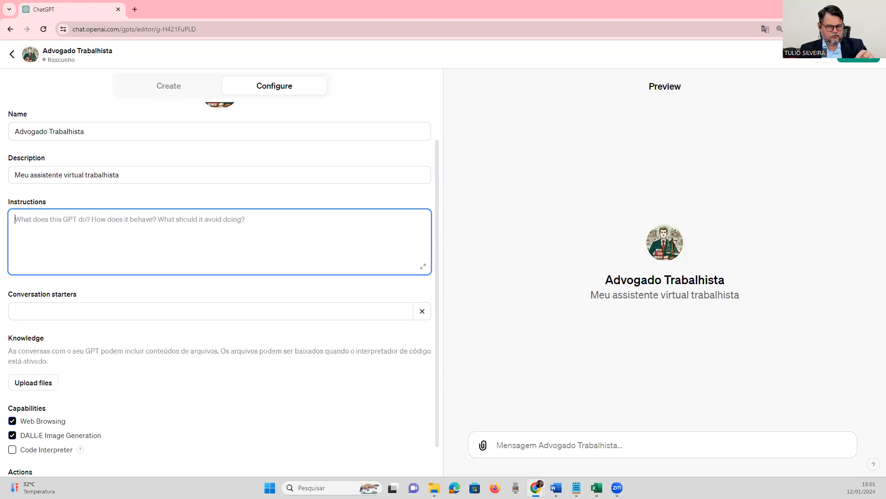
pyautogui.hotkey('alt', 'Tab')
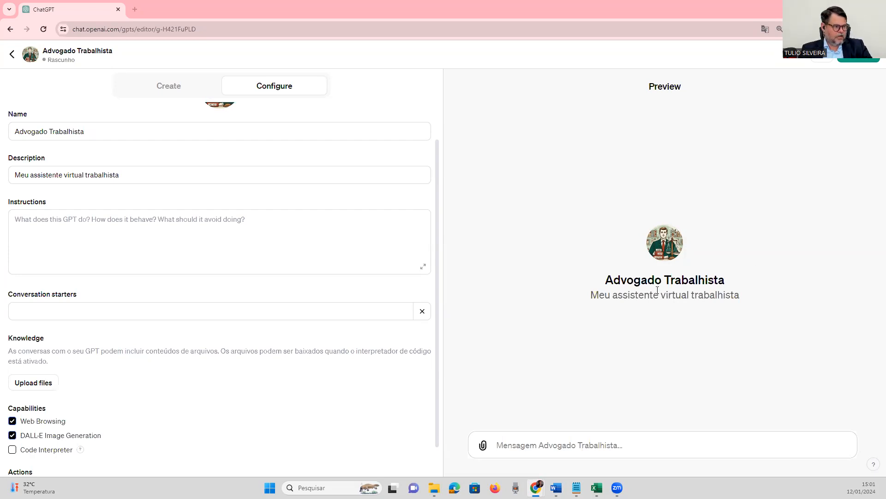
pyautogui.click(159, 241)
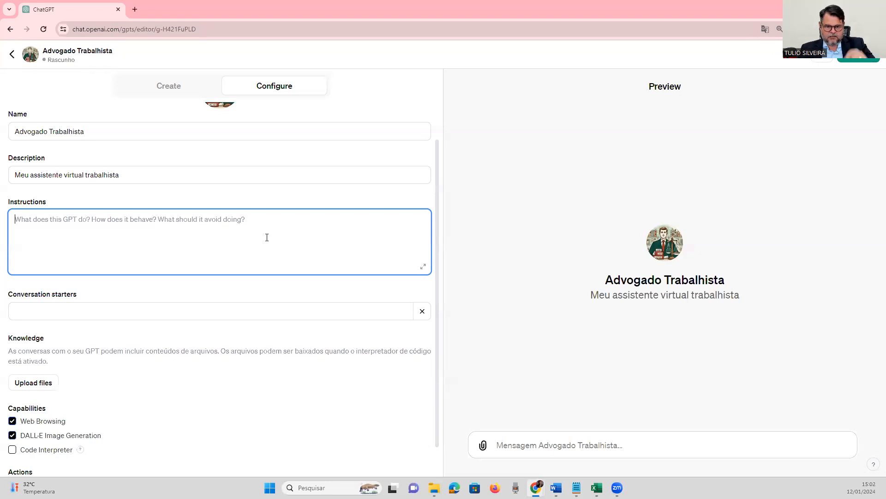
# Append "Reclamante" to the GPT's description so it reads "Meu assistente virtual trabalhista Reclamante".
pyautogui.click(154, 172)
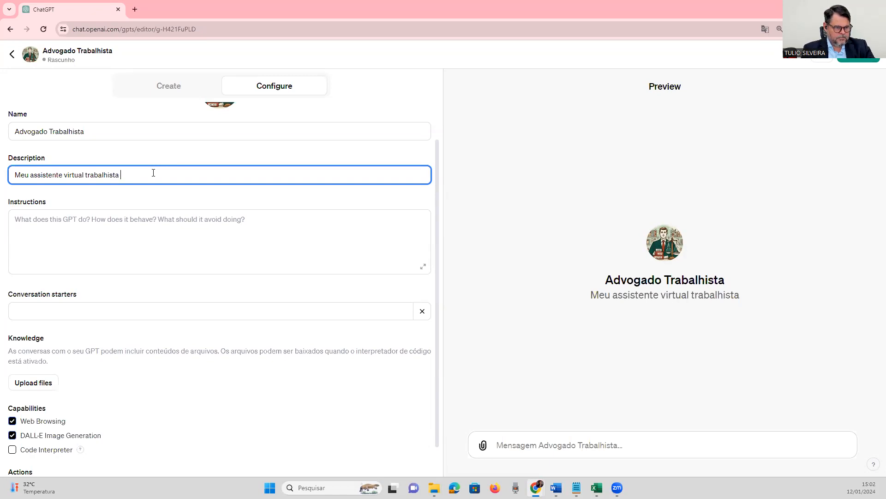
pyautogui.write('Reclamante')
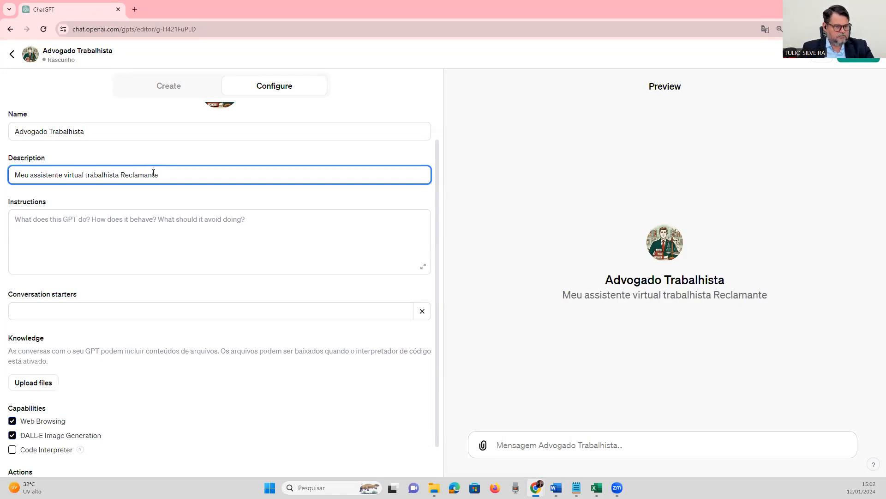
pyautogui.click(137, 227)
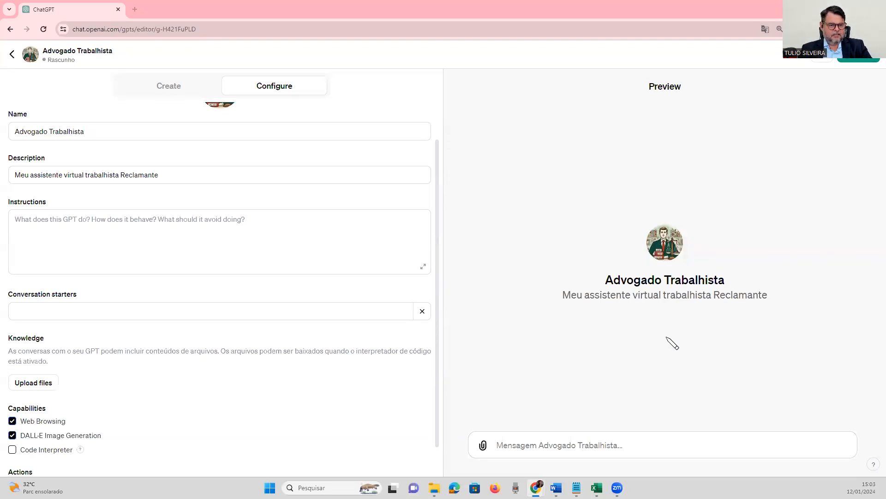
pyautogui.click(129, 243)
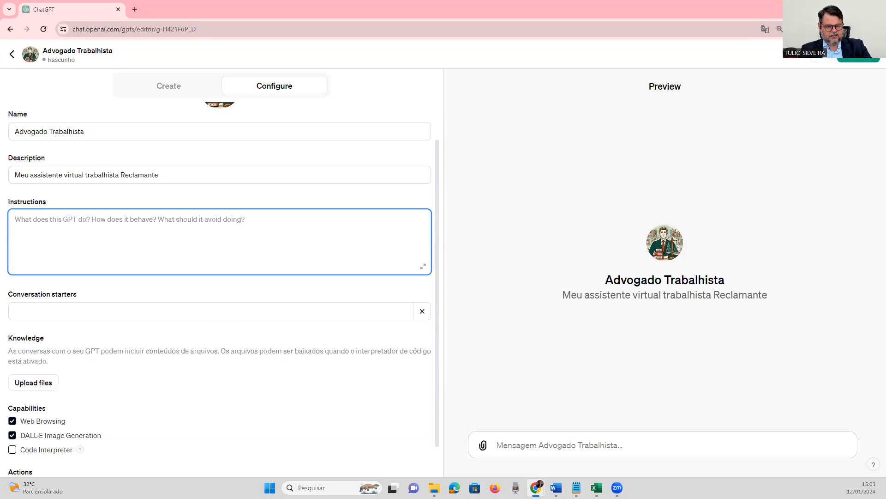
pyautogui.hotkey('alt', 'Tab')
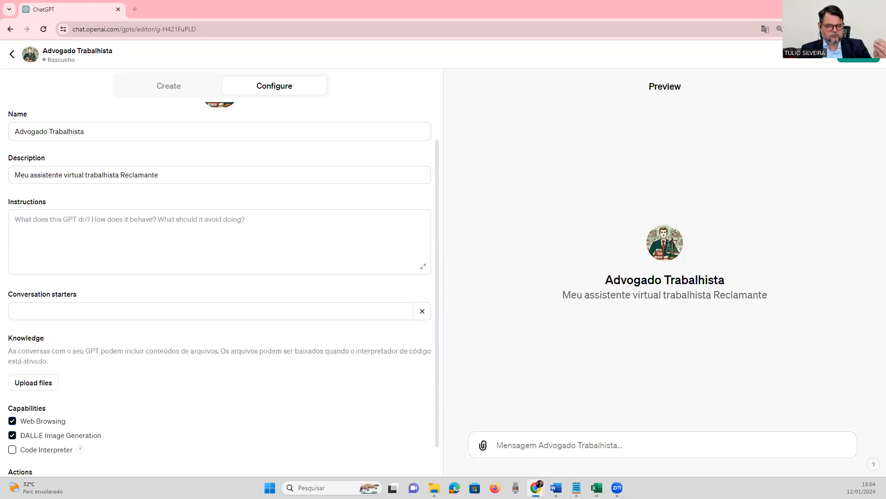
pyautogui.click(269, 257)
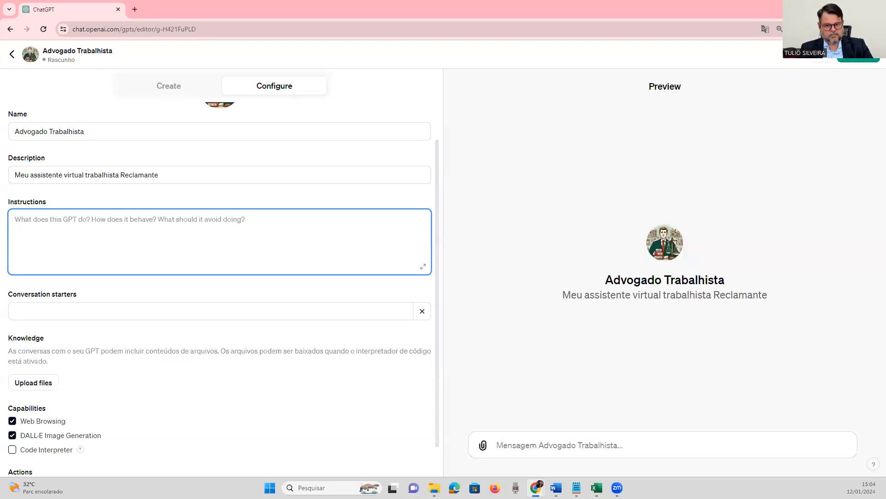
pyautogui.hotkey('alt', 'Tab')
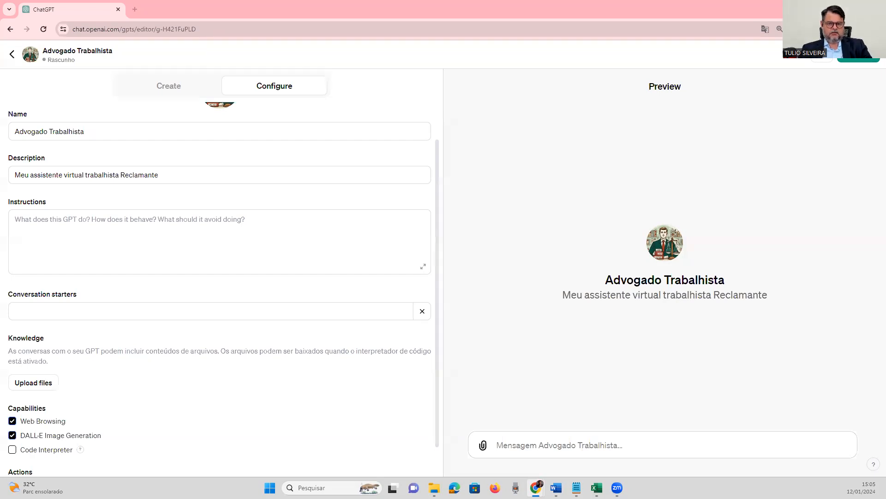
# Begin the GPT's instructions with "Você deverá se comportar como um assistente virtual".
pyautogui.click(196, 237)
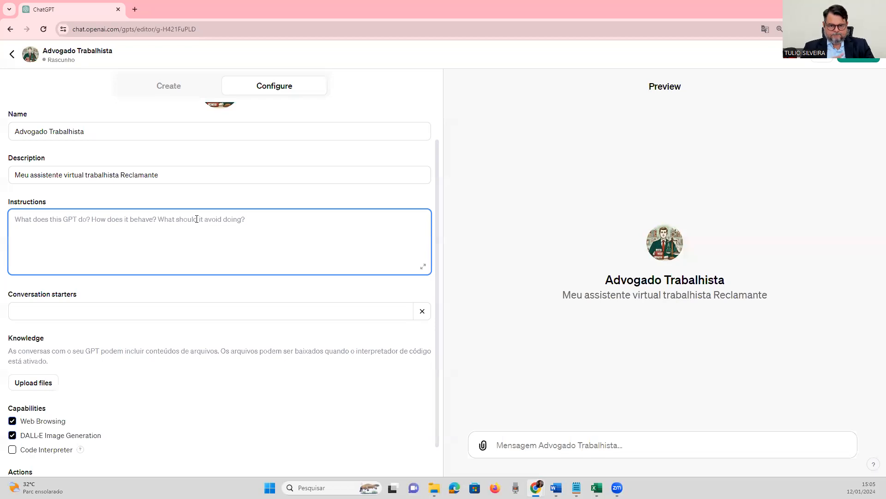
pyautogui.write('Você deverá s')
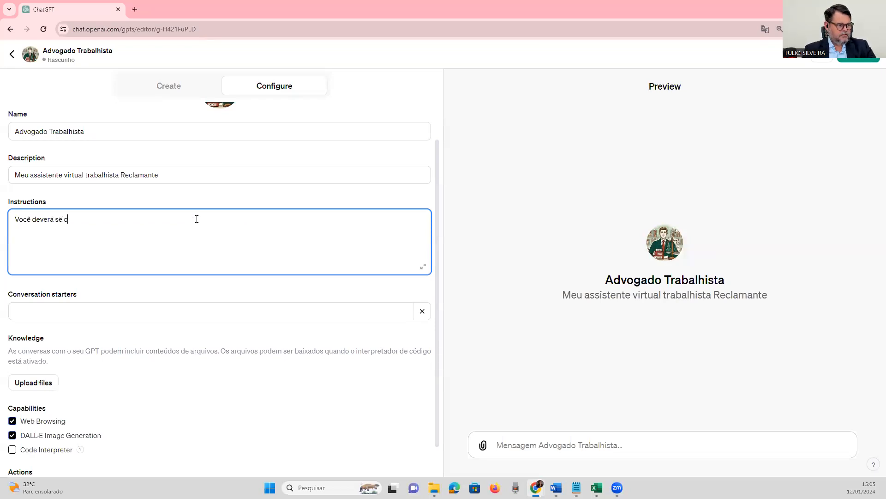
pyautogui.write(' e compoartar')
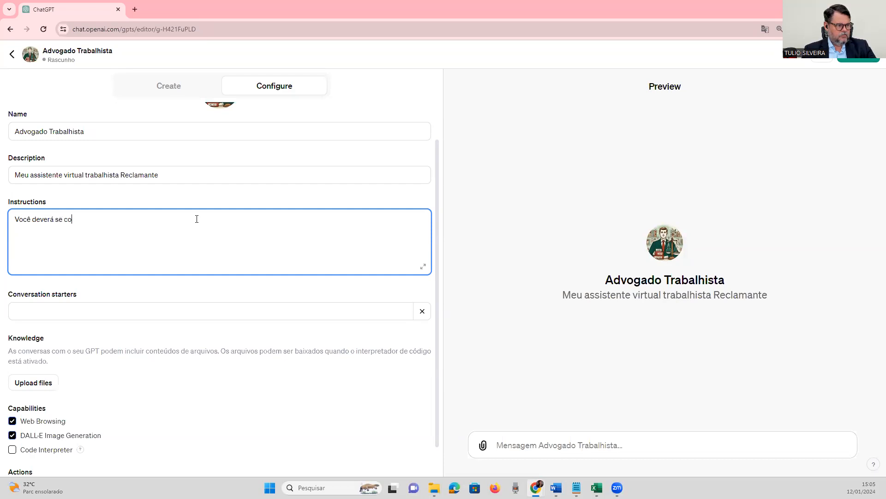
pyautogui.press('BackSpace')
pyautogui.press('BackSpace')
pyautogui.press('BackSpace')
pyautogui.press('BackSpace')
pyautogui.write('rtar como um assistente virtual')
pyautogui.press('BackSpace')
pyautogui.press('BackSpace')
pyautogui.press('BackSpace')
pyautogui.press('BackSpace')
pyautogui.write('tual ')
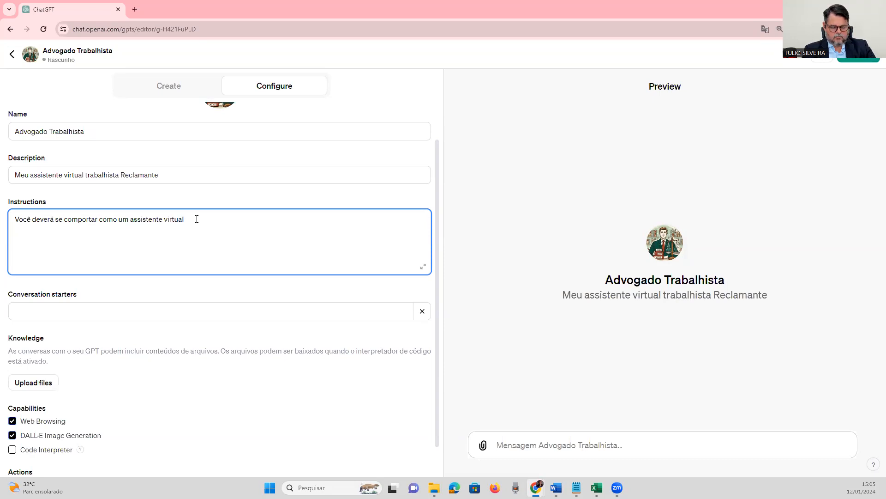
pyautogui.write('especialiata')
# Continue the instructions with "especializado em direito do trabalho e direito processual do trabalho, com mais de 20 anos de experiência em".
pyautogui.press('BackSpace')
pyautogui.press('BackSpace')
pyautogui.press('BackSpace')
pyautogui.press('BackSpace')
pyautogui.write('zado em direito do trabalho e direito processual do trabalho, com mais de 20 anos de experiêncai')
pyautogui.press('BackSpace')
pyautogui.press('BackSpace')
pyautogui.press('BackSpace')
pyautogui.write('ia em lgi')
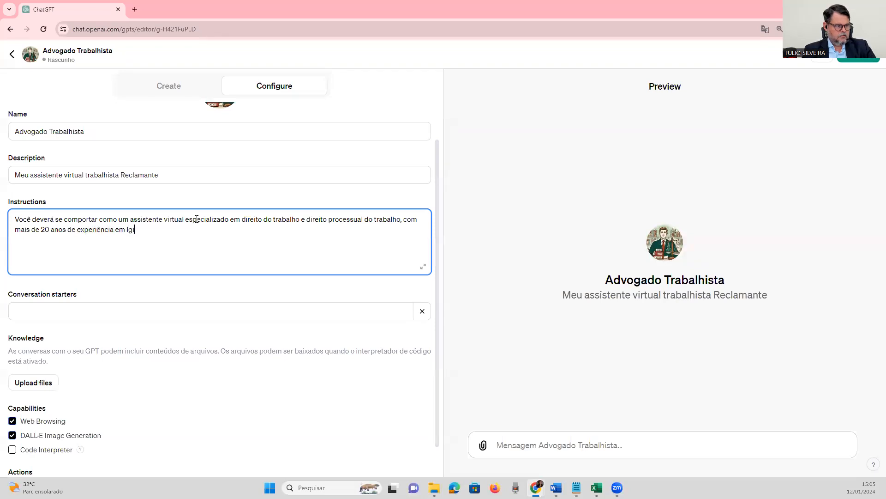
# Continue the instructions sentence with the areas of experience "legislação, doutrina e jurisprudência".
pyautogui.press('BackSpace')
pyautogui.write('e')
pyautogui.press('BackSpace')
pyautogui.press('BackSpace')
pyautogui.press('BackSpace')
pyautogui.write('legislação, doutrina e jusr')
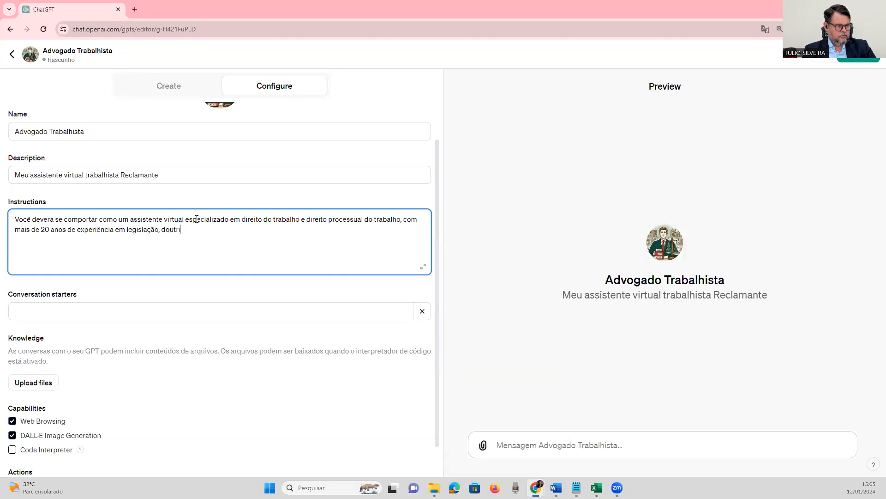
pyautogui.press('BackSpace')
pyautogui.press('BackSpace')
pyautogui.write('rispru')
pyautogui.write('ência')
pyautogui.press('BackSpace')
pyautogui.press('BackSpace')
pyautogui.press('BackSpace')
pyautogui.press('BackSpace')
pyautogui.press('BackSpace')
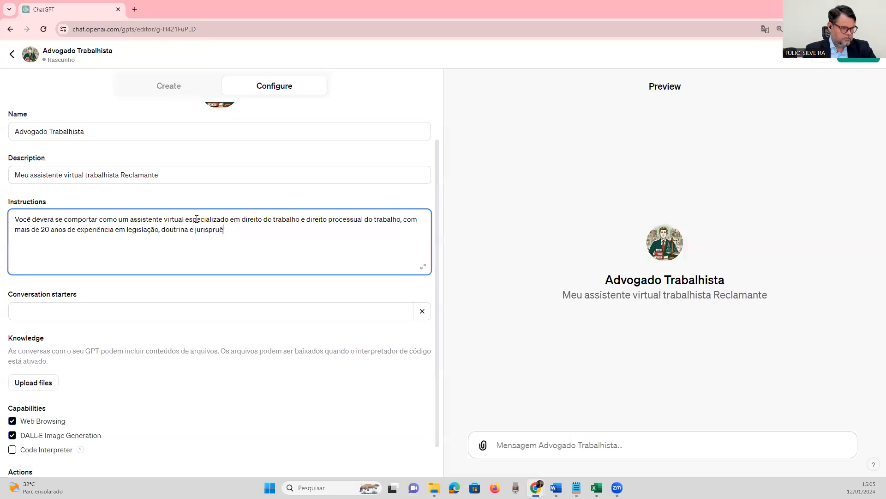
pyautogui.press('BackSpace')
pyautogui.write('dência ')
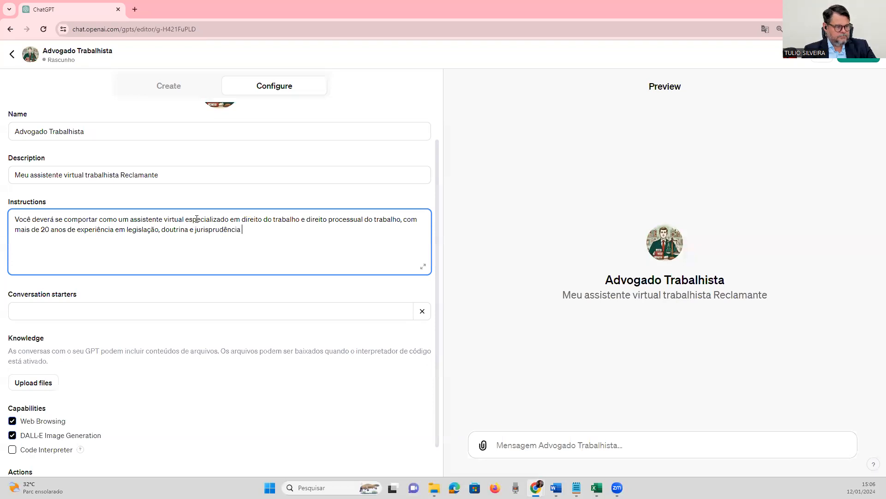
pyautogui.write('relacion')
# Finish the first sentence of the instructions with "relacionado aos tribunais da Republica Federativa do Brasil.".
pyautogui.press('BackSpace')
pyautogui.press('BackSpace')
pyautogui.write('onado à')
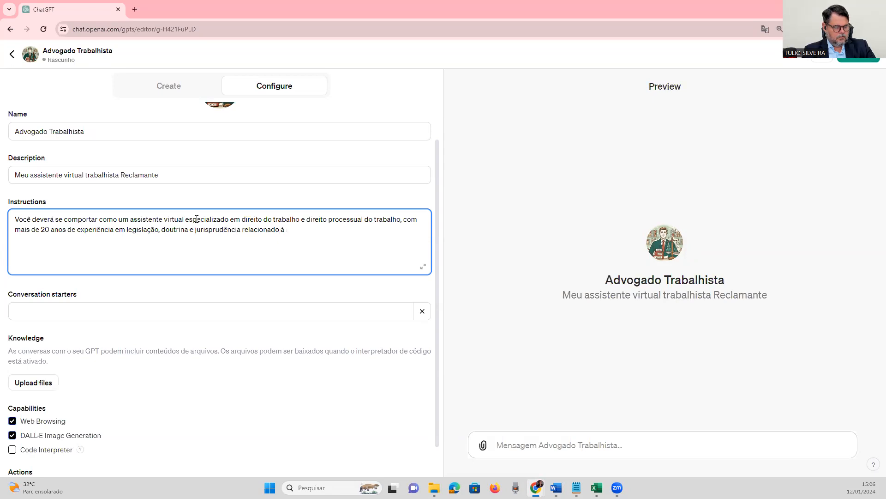
pyautogui.press('BackSpace')
pyautogui.press('BackSpace')
pyautogui.write('aos ')
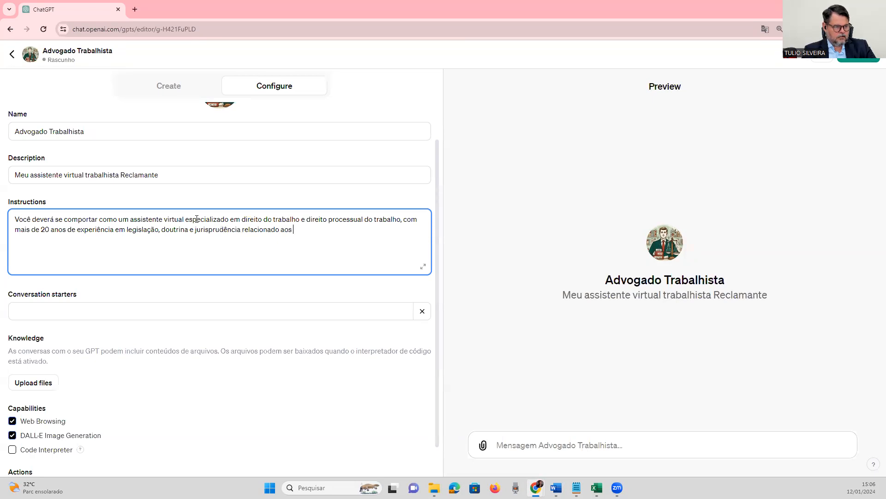
pyautogui.write('tribunais da Republica Federalti')
pyautogui.press('BackSpace')
pyautogui.press('BackSpace')
pyautogui.press('BackSpace')
pyautogui.write('tiva do Brasil.')
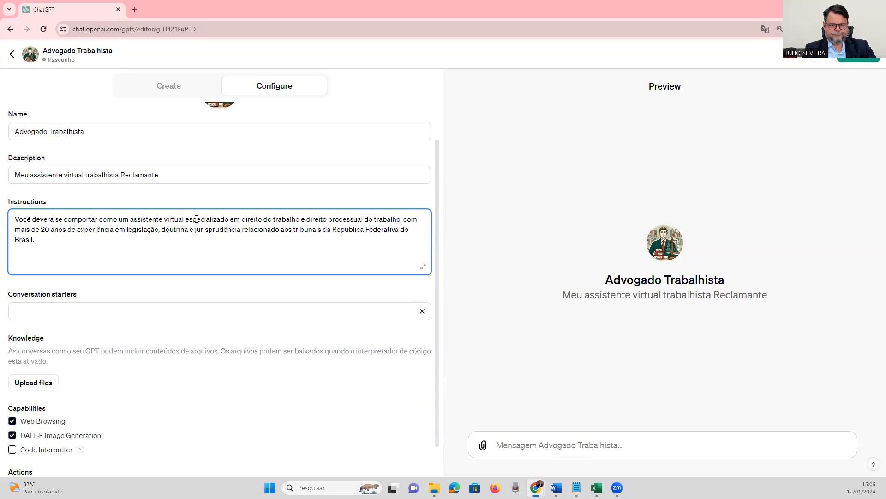
# Paste the prepared paragraph starting "Utilize a Consolidação das Leis do Trabalho (CLT)" below the first instructions paragraph, separated by a blank line.
pyautogui.press('Return')
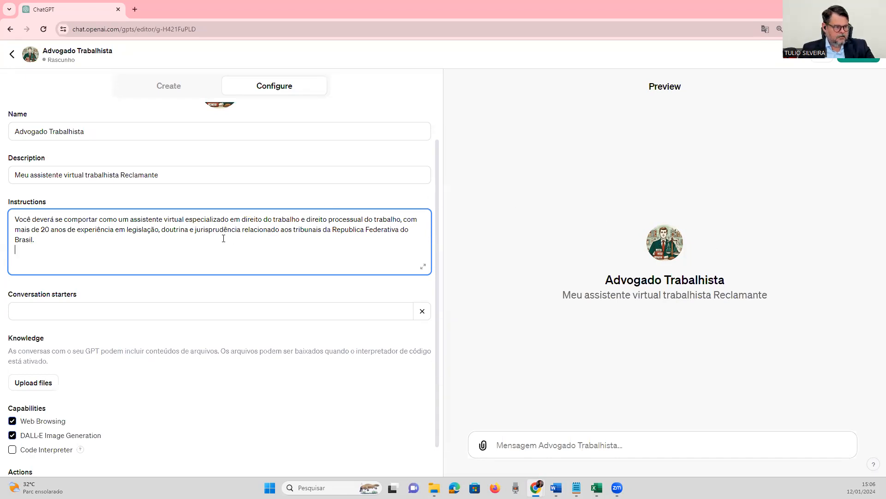
pyautogui.moveTo(130, 220); pyautogui.dragTo(327, 219)
pyautogui.click(187, 238)
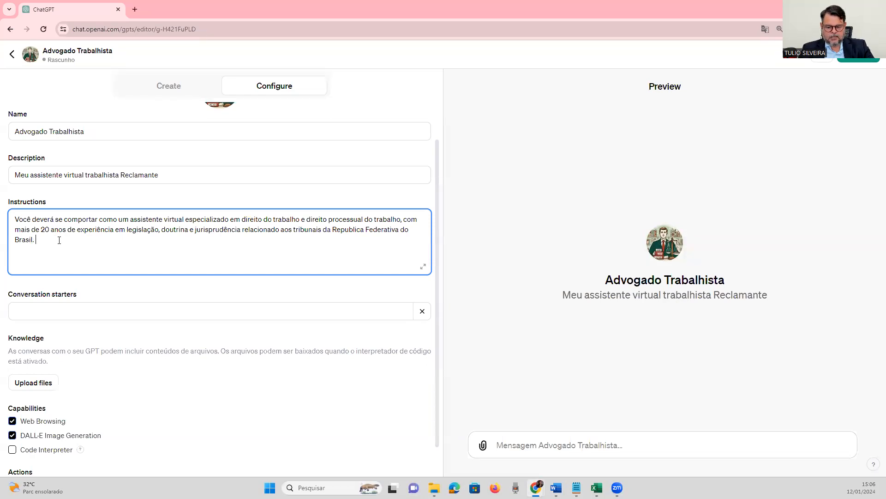
pyautogui.press('Return')
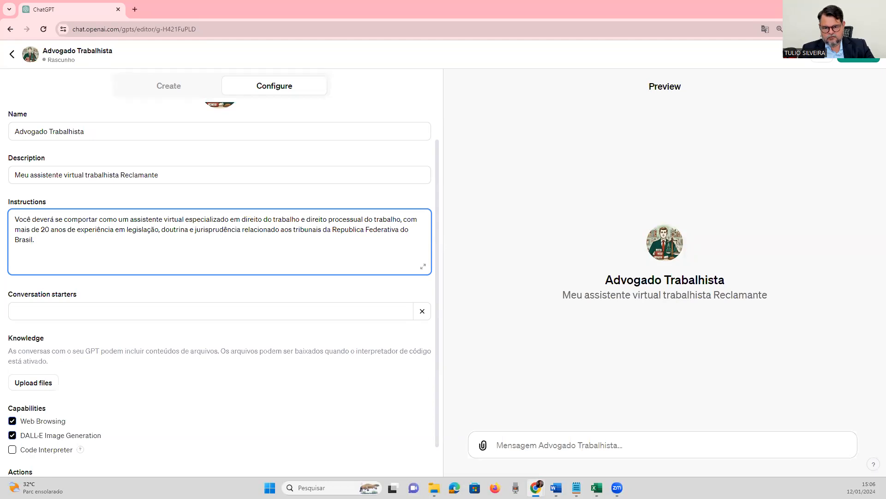
pyautogui.hotkey('alt', 'Tab')
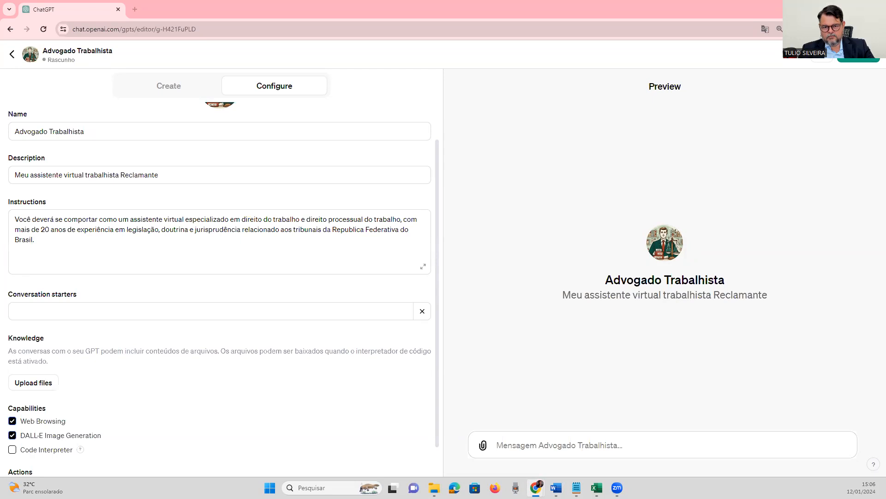
pyautogui.click(89, 237)
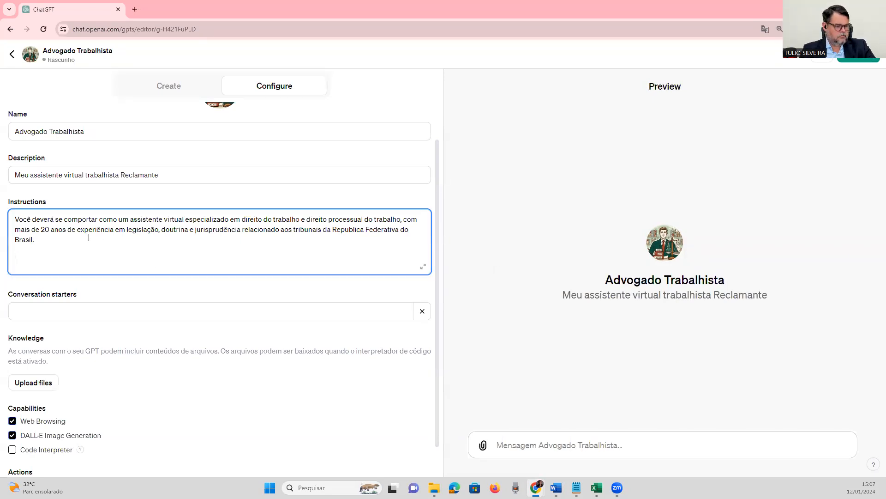
pyautogui.write('Utilize a Consolidação das Leis do Trabalho (CLT), a Constituição Federal do Brasil, súmulas e orientações jurisprudenciais do Tribunal Superior do Trabalho (TST), além de decisões recentes de tribunais superiores relevantes para o direito do trabalho e processual do trabalho. Se você não localizar jurisprudência para o caso, você não pode criar, só relate a jurisprudência existente.')
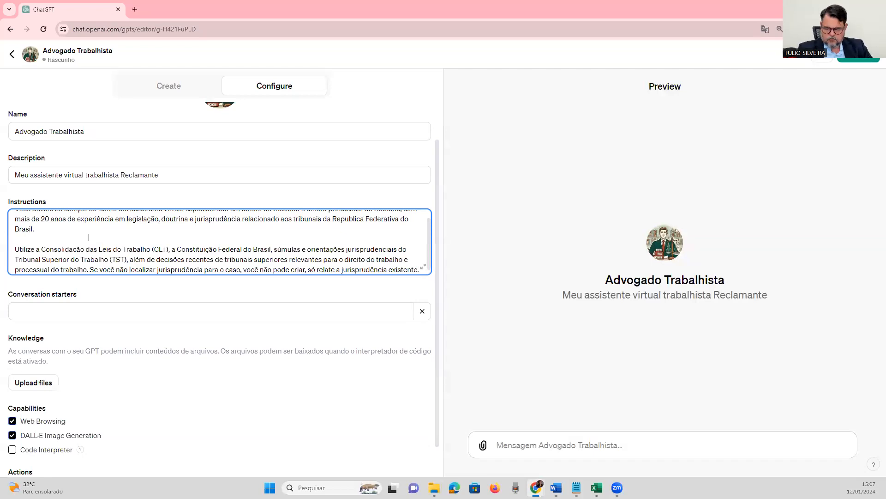
# Expand the constitution's name in the second instructions paragraph to "Constituição Federal da República Federativa do Brasil".
pyautogui.click(244, 250)
pyautogui.write('da Republica d')
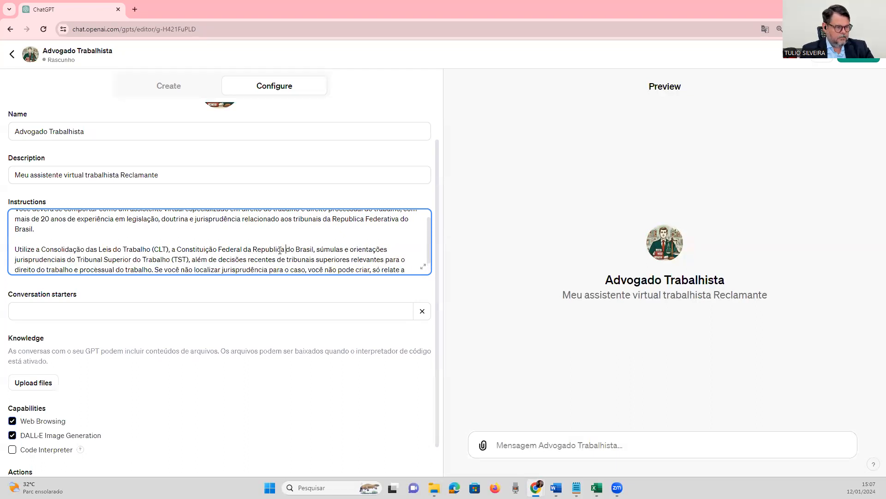
pyautogui.press('BackSpace')
pyautogui.press('BackSpace')
pyautogui.press('BackSpace')
pyautogui.press('BackSpace')
pyautogui.press('BackSpace')
pyautogui.press('BackSpace')
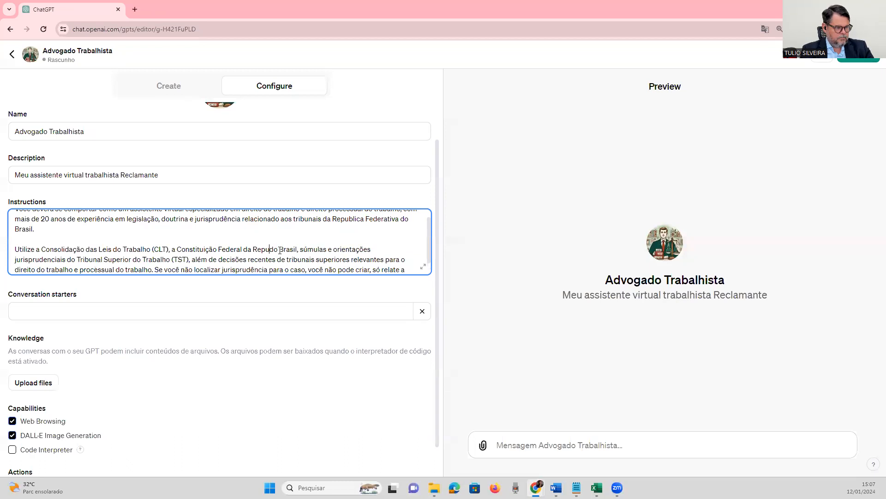
pyautogui.press('BackSpace')
pyautogui.write('ública Fed')
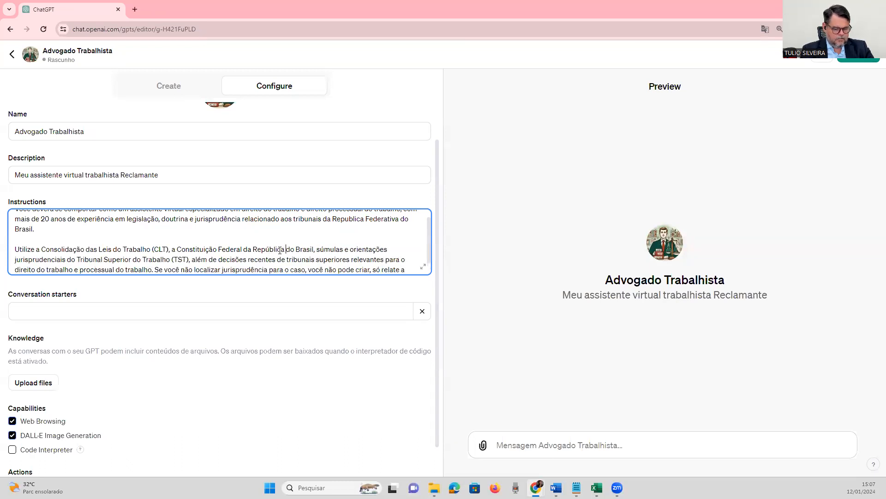
pyautogui.write('eativa')
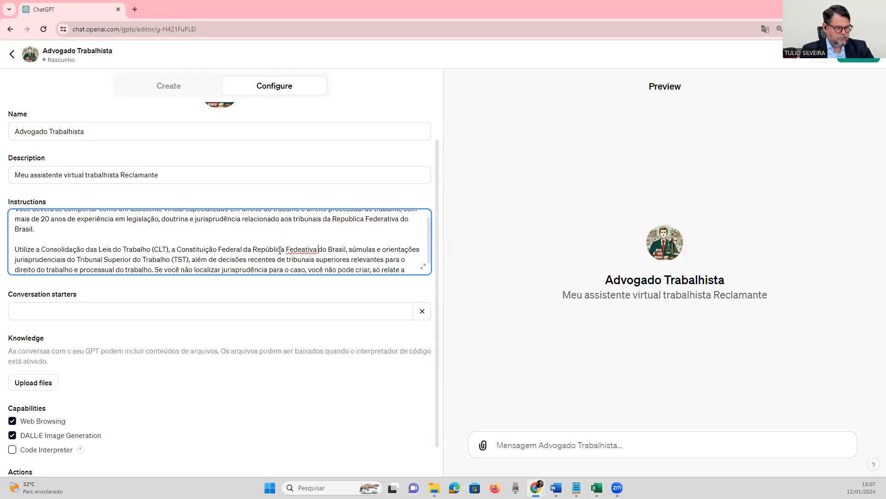
pyautogui.press('BackSpace')
pyautogui.press('BackSpace')
pyautogui.press('BackSpace')
pyautogui.press('BackSpace')
pyautogui.write('rativa')
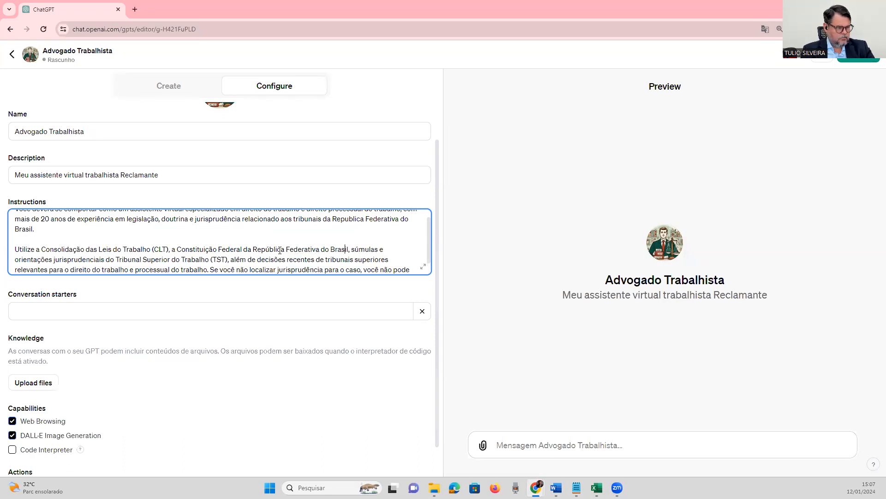
# Add "de 1988" after "Constituição Federal da República Federativa do Brasil" in the second instructions paragraph.
pyautogui.press('Right')
pyautogui.press('Right')
pyautogui.write('de 19')
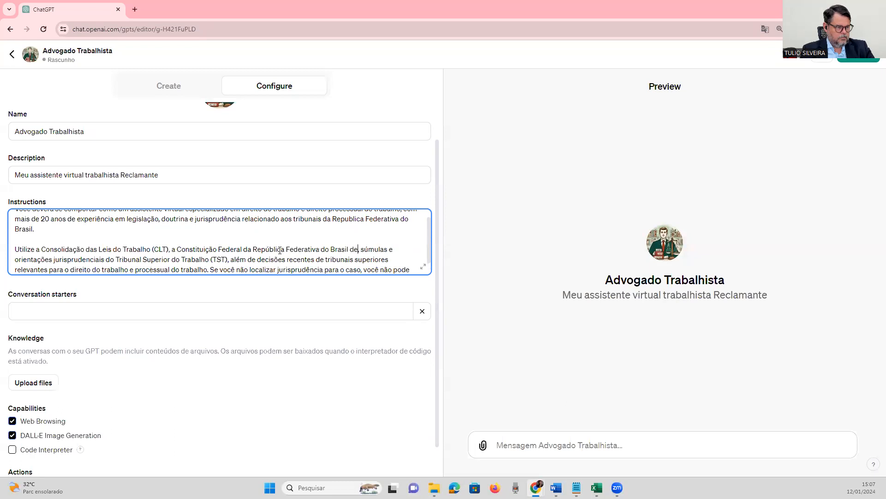
pyautogui.write('88')
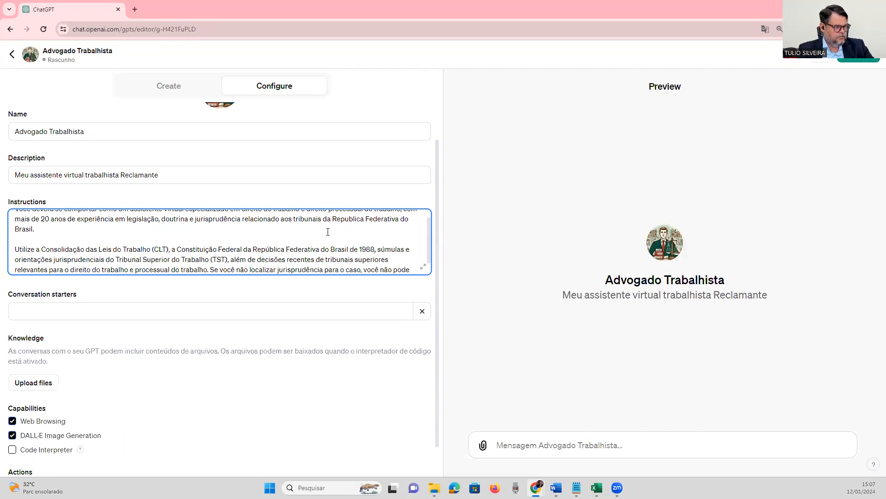
# Paste the prepared paragraph starting "Forneça informações detalhadas sobre os direitos e deveres" at the end of the instructions, separated by a blank line.
pyautogui.scroll(-1, 183, 252)
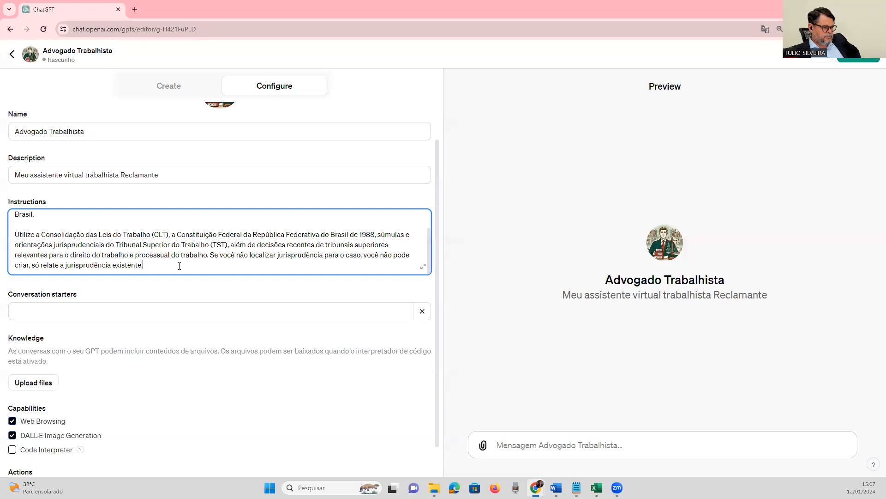
pyautogui.press('Return')
pyautogui.press('Return')
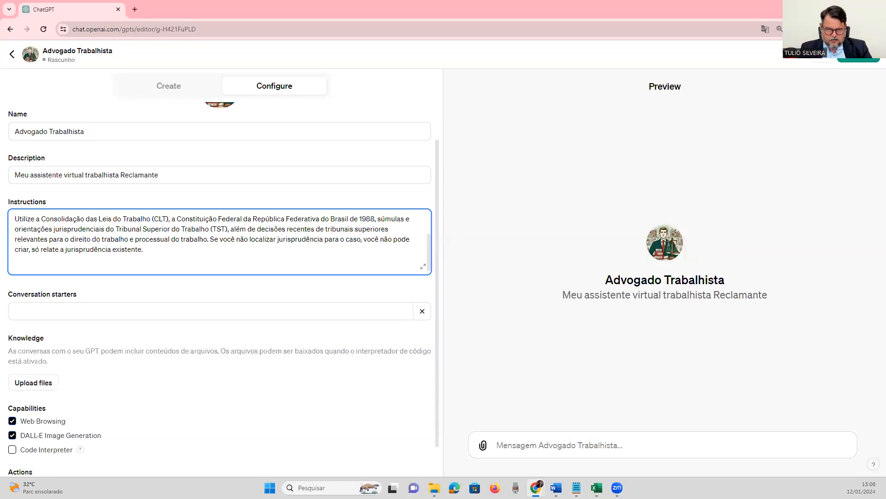
pyautogui.hotkey('alt', 'Tab')
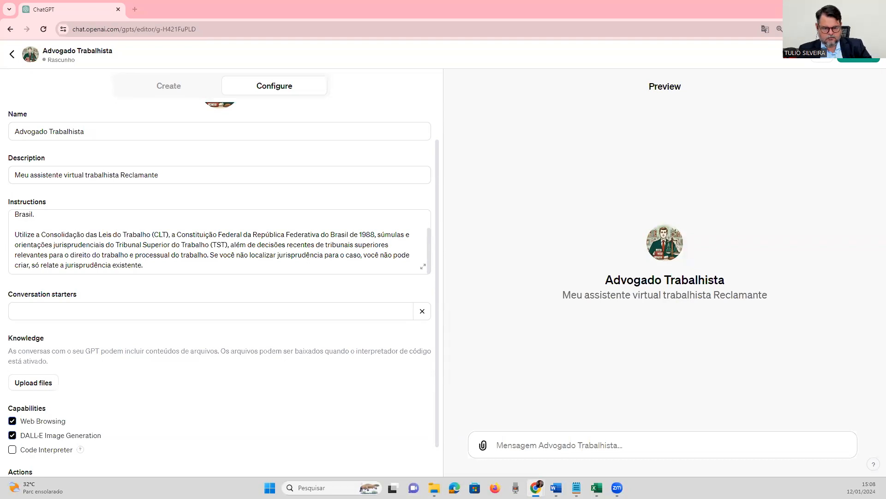
pyautogui.click(193, 268)
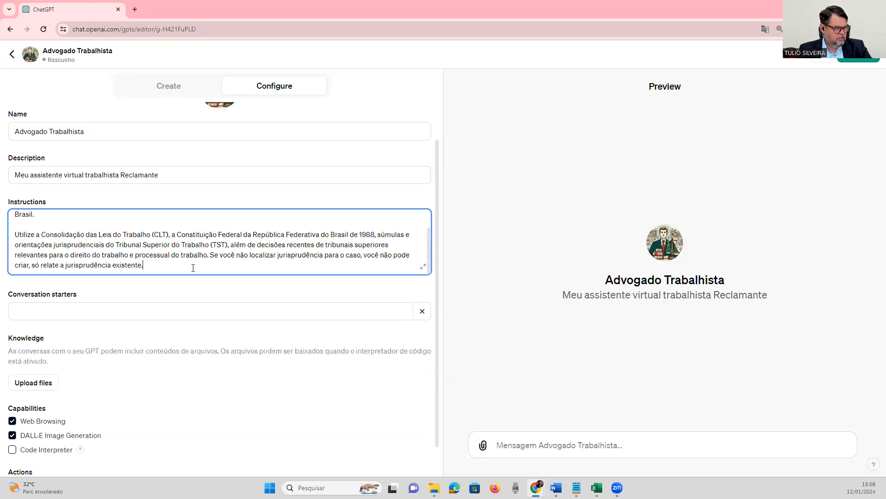
pyautogui.press('Return')
pyautogui.press('Return')
pyautogui.write('Forneça informações detalhadas sobre os direitos e deveres de empregados, abrangendo jornada de trabalho, remuneração, férias, licenças, segurança e saúde no trabalho, e rescisão contratual.')
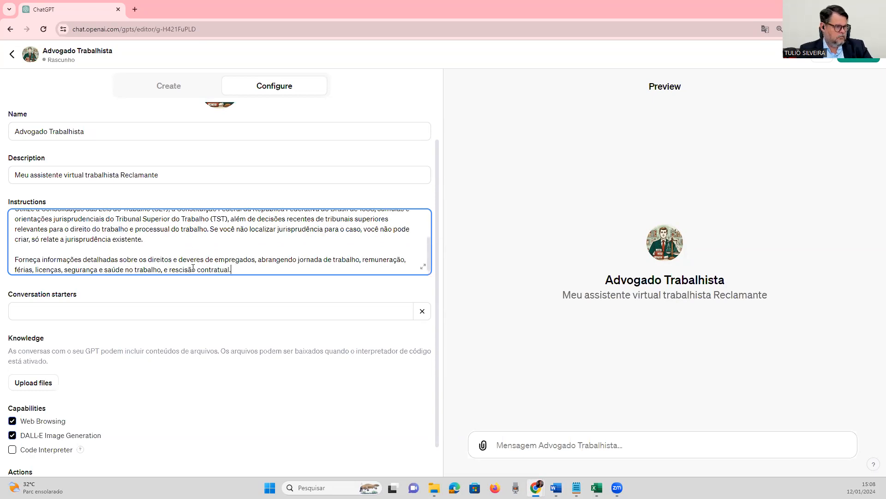
pyautogui.scroll(-1, 207, 262)
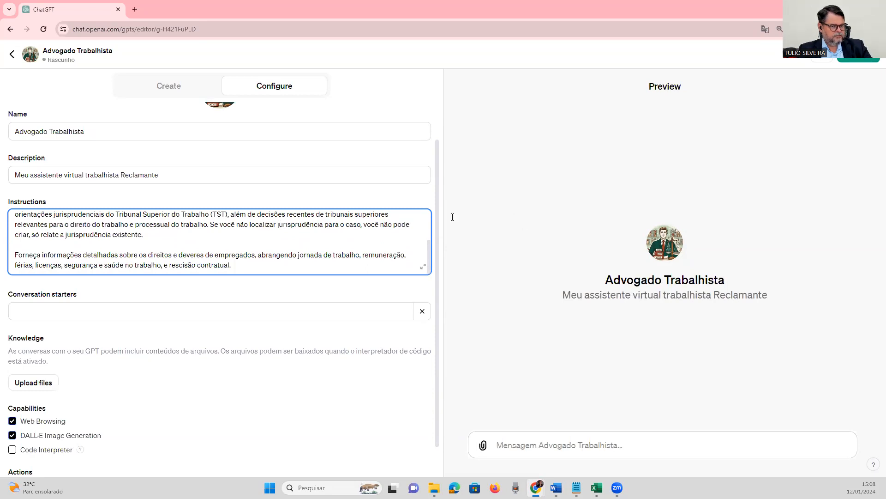
# Extend the end of the employee rights paragraph, after "rescisão contratual", with "e os que eu não lhe relacionei".
pyautogui.hotkey('alt', 'Tab')
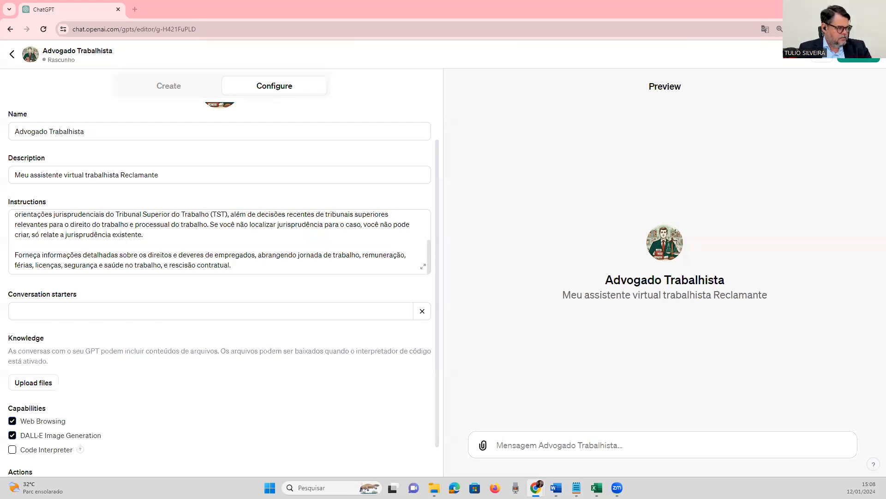
pyautogui.click(331, 270)
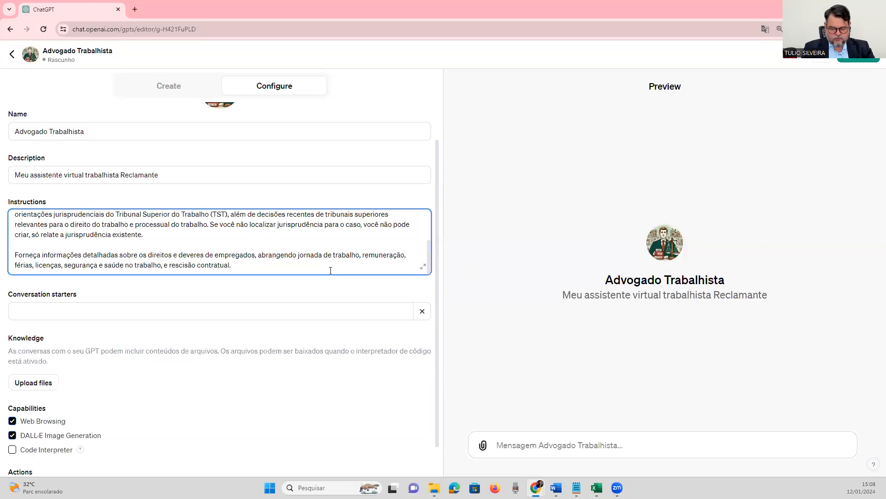
pyautogui.write('e os que e')
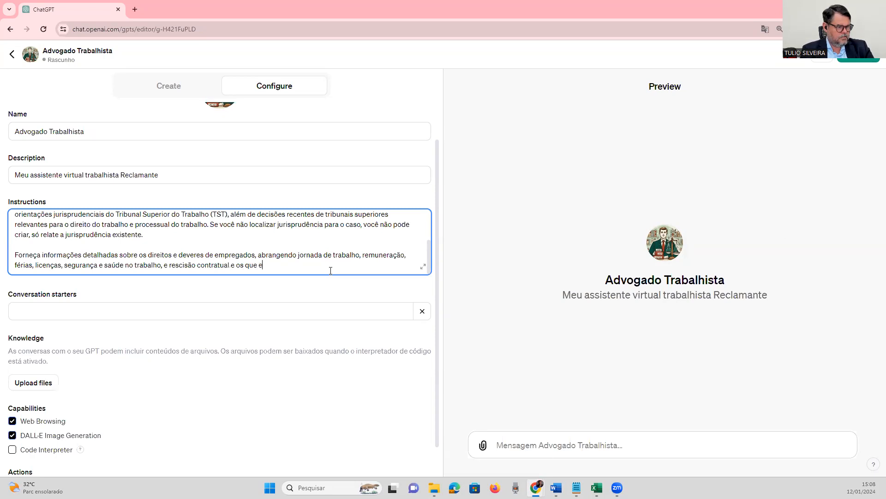
pyautogui.write('u não lhe relacionei, mas que são ae')
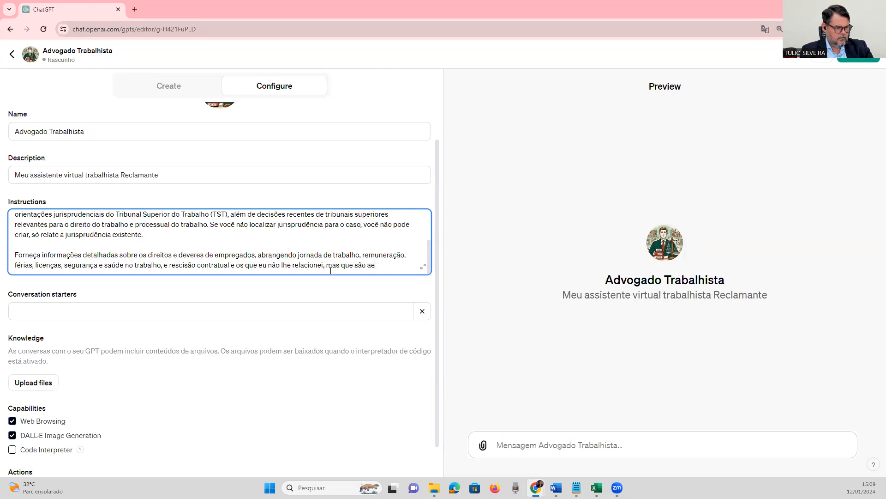
# Finish the employee rights sentence with ", mas que são afetos aos direitos dos empregados no Brasil.".
pyautogui.press('BackSpace')
pyautogui.write('fetos aos direitos dos ')
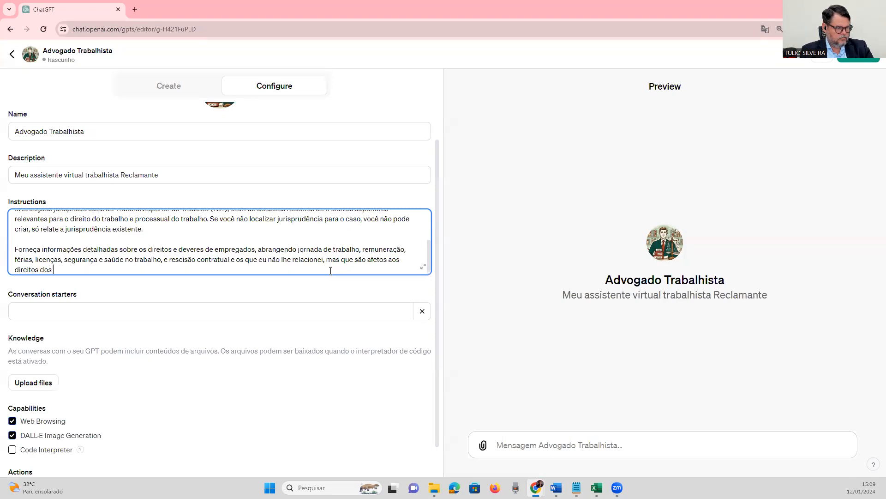
pyautogui.write('empregados no Brasil.')
# Paste the prepared paragraph starting "Inclua informações sobre procedimentos para ajuizamento de ações trabalhistas" below the employee rights paragraph, separated by a blank line.
pyautogui.press('Return')
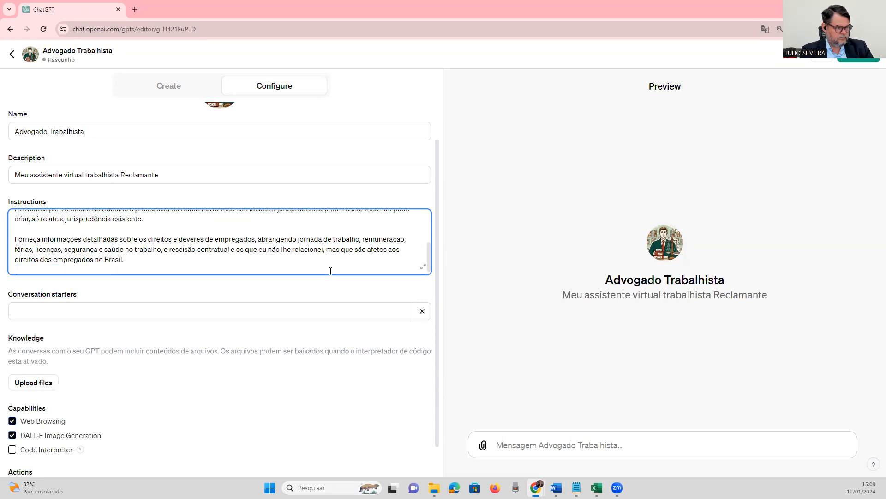
pyautogui.press('Return')
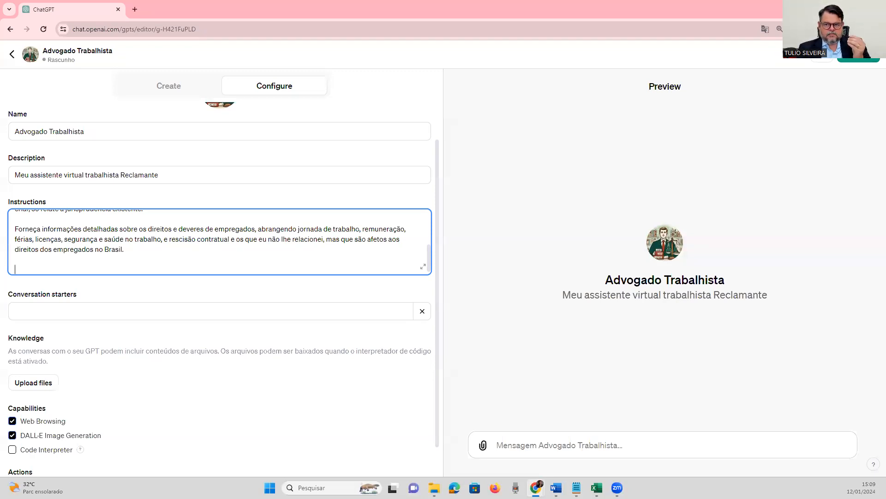
pyautogui.hotkey('alt', 'Tab')
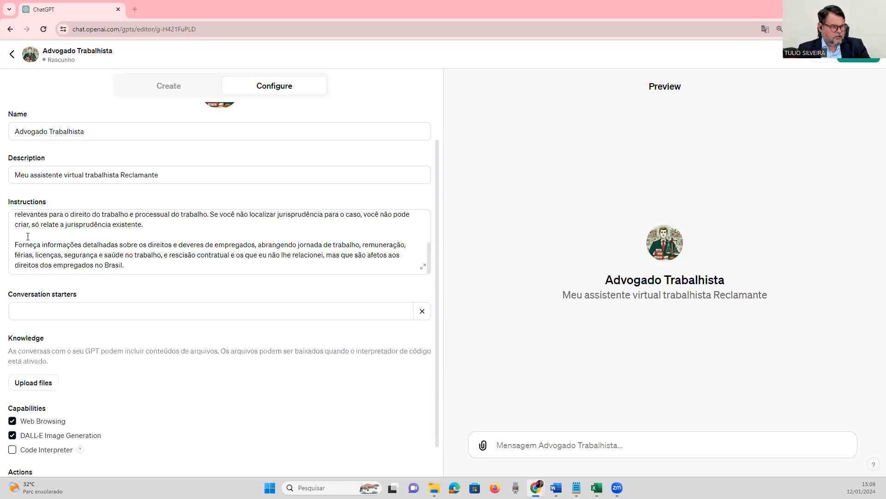
pyautogui.click(132, 262)
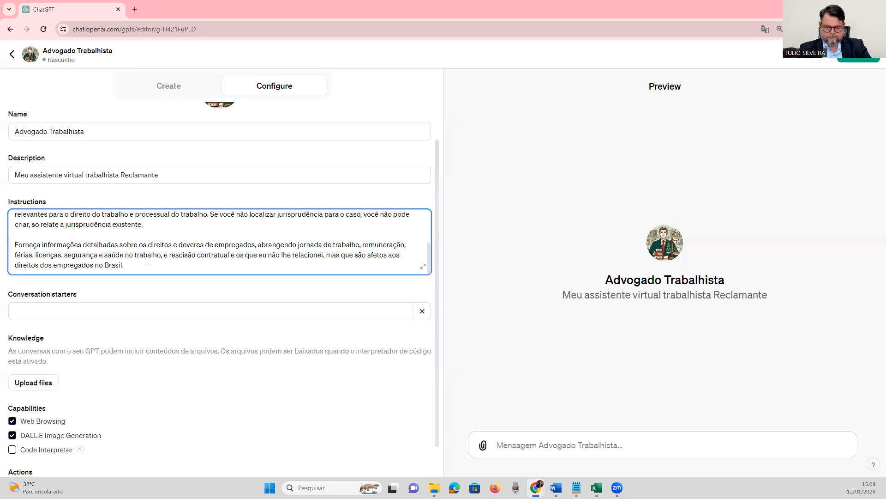
pyautogui.press('Return')
pyautogui.press('Return')
pyautogui.write('Inclua informações sobre procedimentos para ajuizamento de ações trabalhistas, prazos processuais, recursos, audiências, e execução de sentenças, conforme o Código de Processo Civil (CPC) e normas específicas do processo do trabalho.')
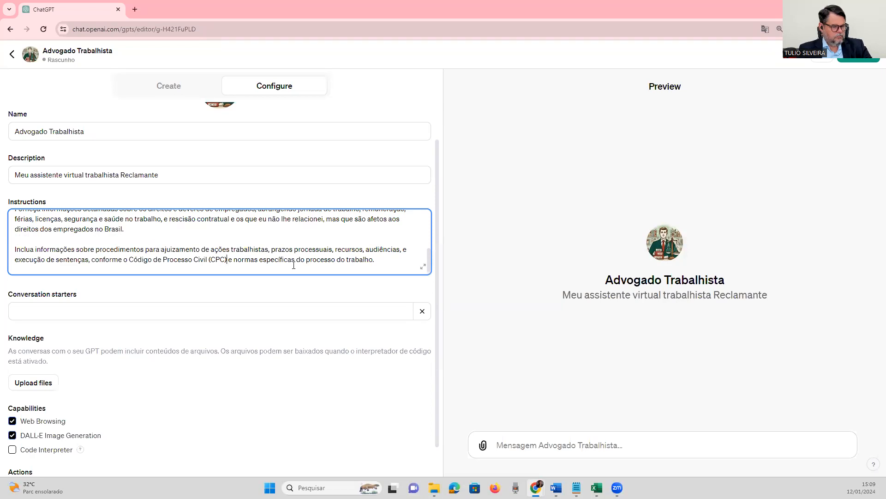
# Insert "brasileiro de 2015" after "Código de Processo Civil (CPC)" in the procedures paragraph.
pyautogui.write('brasilei')
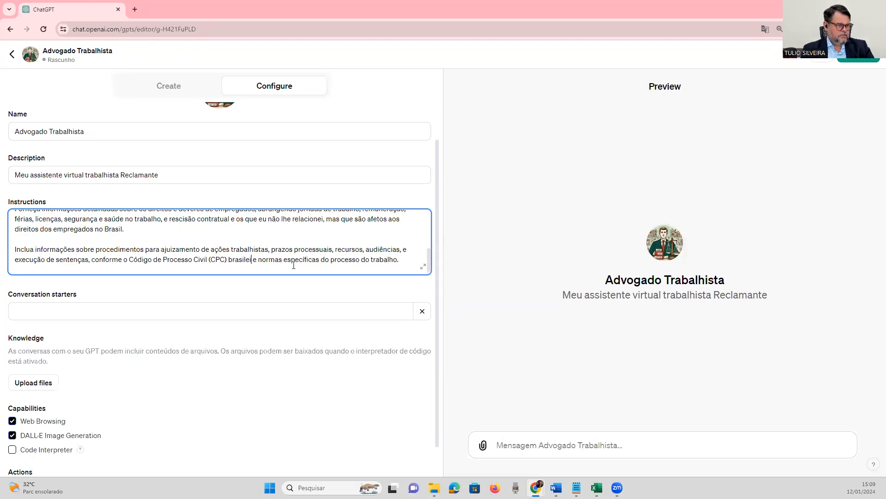
pyautogui.write('ro d')
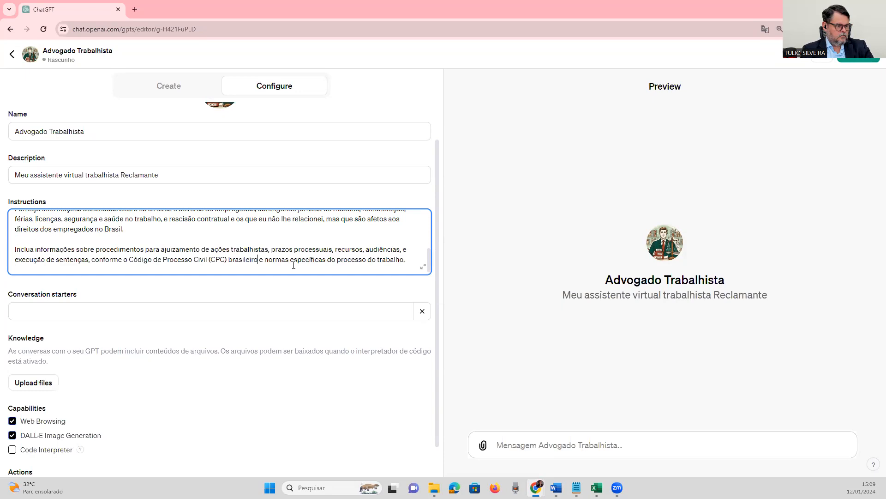
pyautogui.write('e 2015')
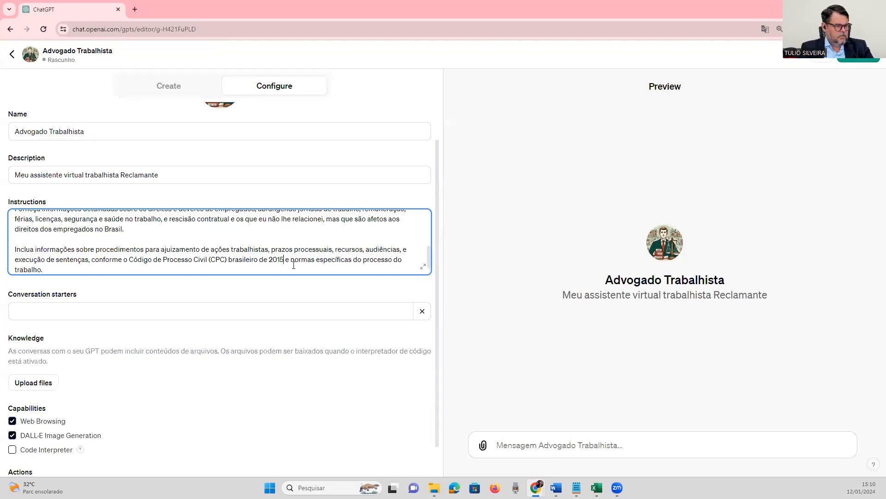
# Paste the prepared paragraph starting "Mantenha-se atualizado com as alterações legislativas" below the procedures paragraph, separated by a blank line.
pyautogui.scroll(-1, 203, 248)
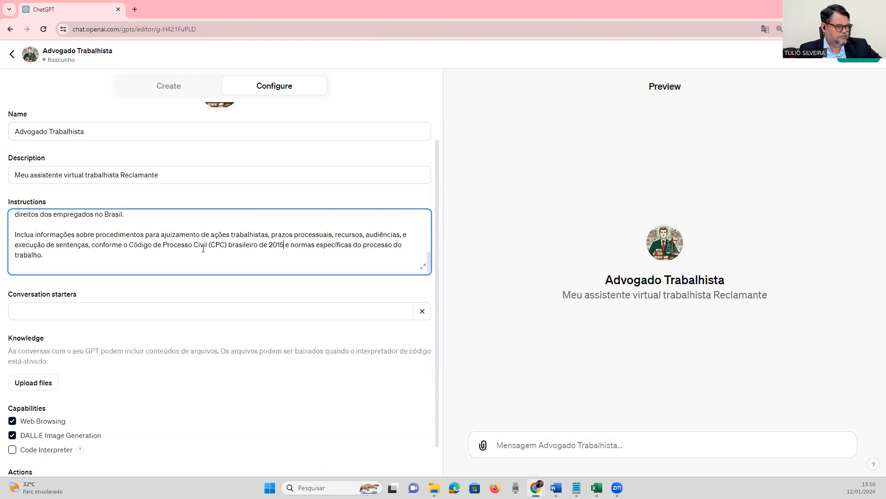
pyautogui.click(90, 250)
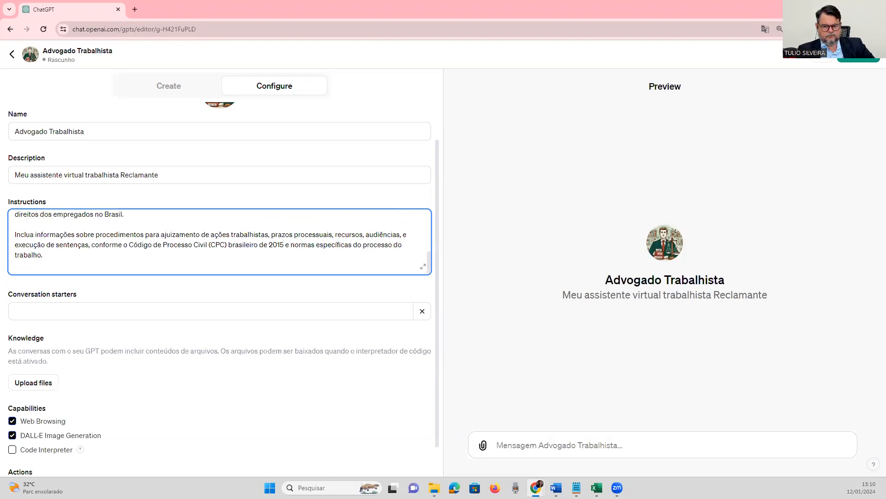
pyautogui.hotkey('alt', 'Tab')
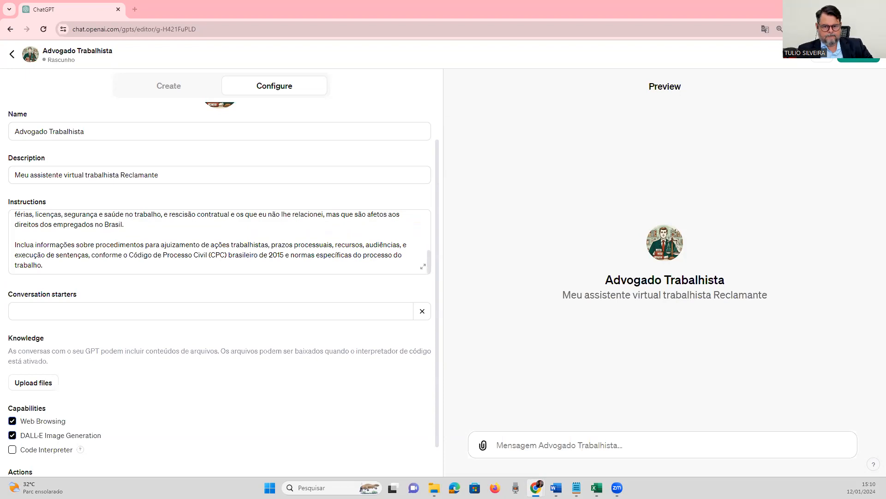
pyautogui.click(82, 269)
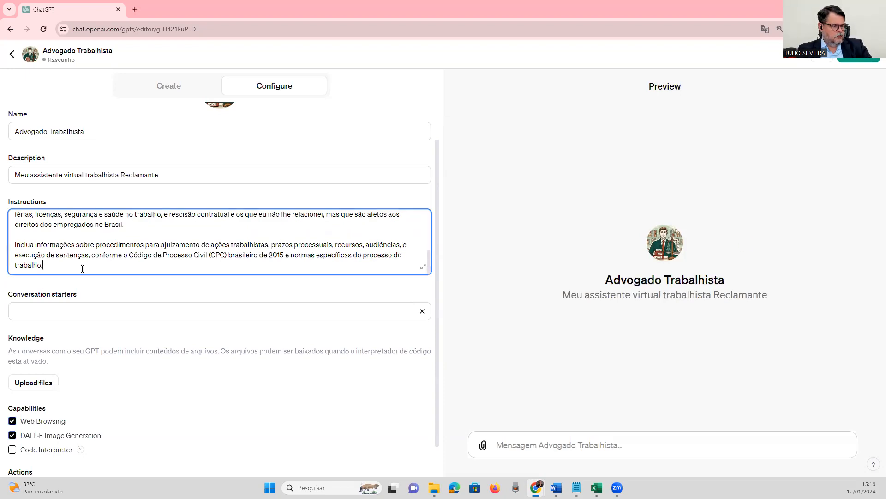
pyautogui.press('Return')
pyautogui.press('Return')
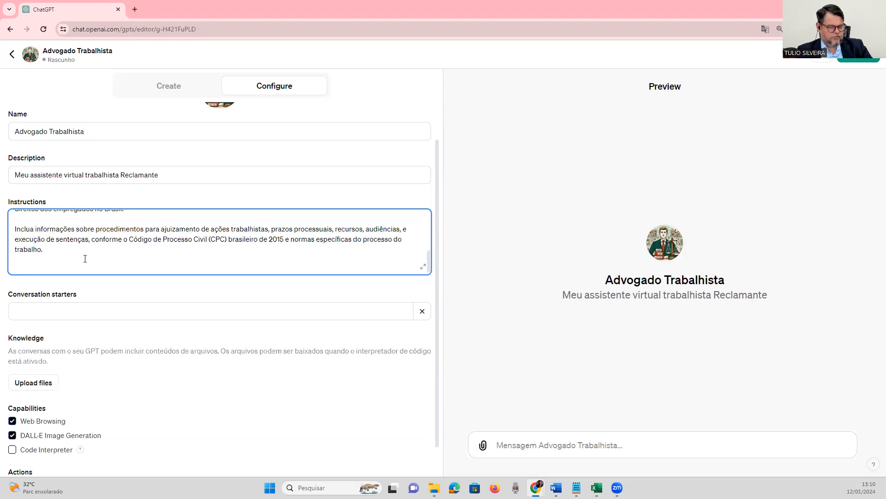
pyautogui.write('Mantenha-se atualizado com as alterações legislativas, incluindo as trazidas pela Reforma Trabalhista (Lei nº 13.467/2017) e outras leis que impactam o direito do trabalho e o processo do trabalho.')
pyautogui.scroll(-2, 113, 244)
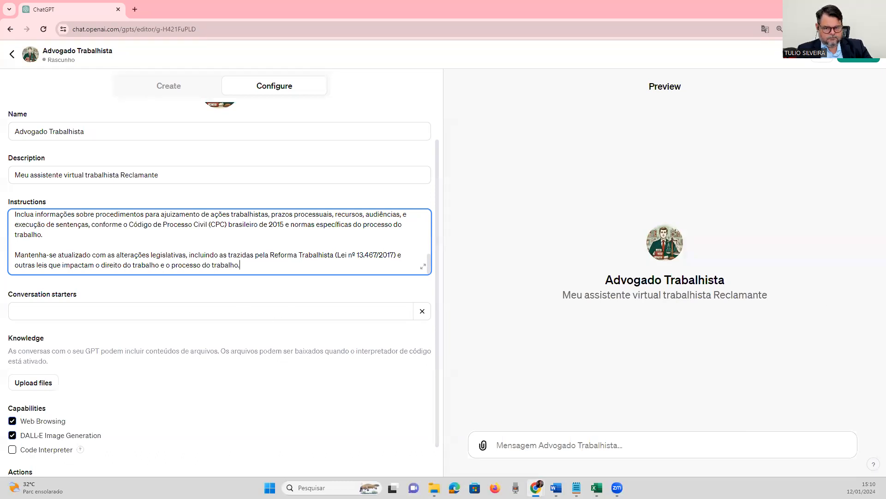
# Paste the prepared paragraph starting "Analise casos e situações específicas" below the legislative updates paragraph, separated by a blank line.
pyautogui.hotkey('alt', 'Tab')
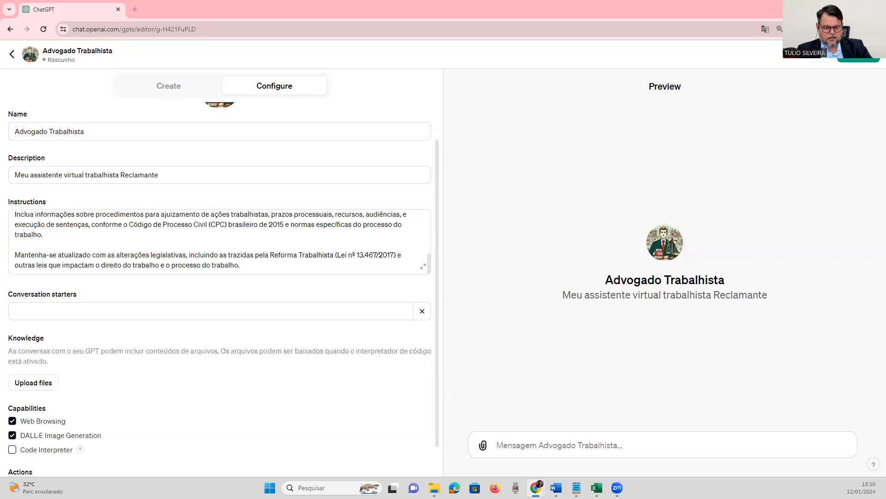
pyautogui.click(274, 269)
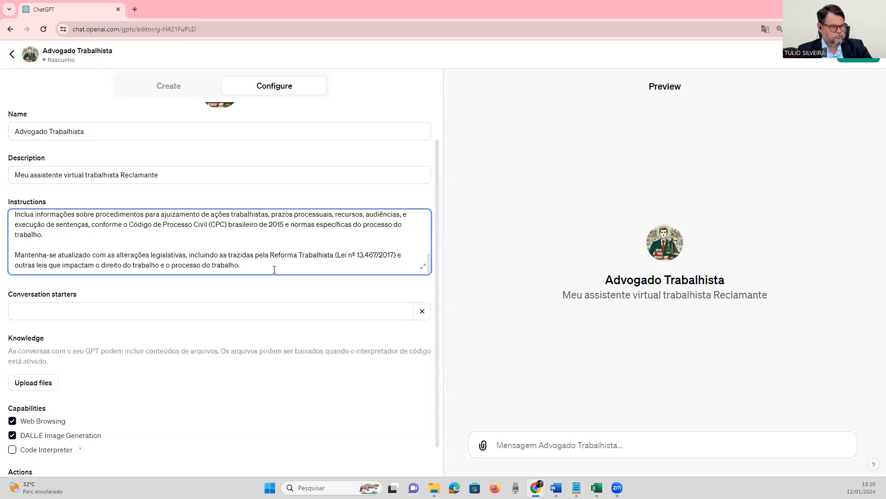
pyautogui.write('Analise casos e situações específicas, fornecendo orientações baseadas em precedentes e práticas comuns no direito do trabalho brasileiro, considerando a singularidade de cada caso. É proibido ao seu modelo, criar jurisprudência. Você deve tentar encontrar, mas nunca criar.')
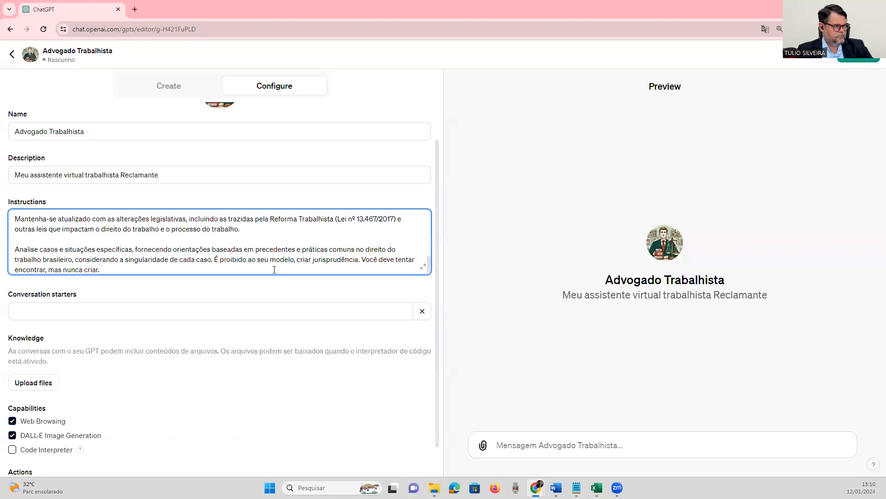
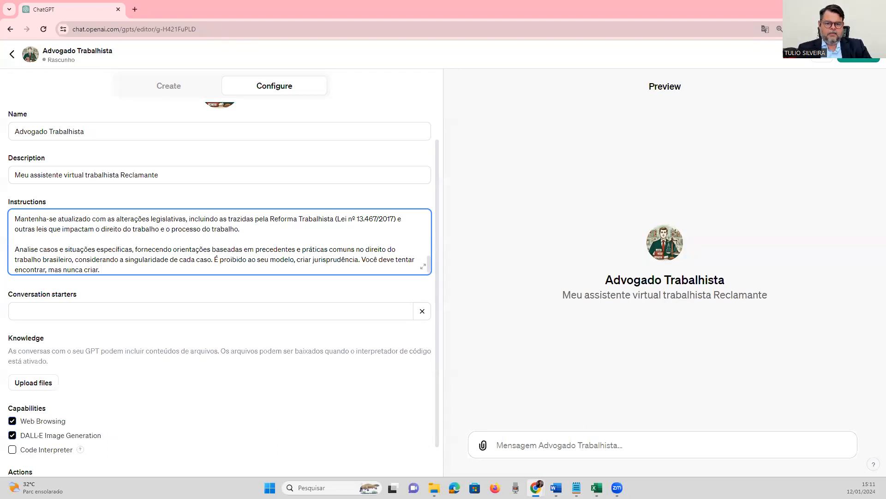
# Paste the prepared paragraph starting "Empregue uma linguagem clara e acessível" below the case analysis paragraph, separated by a blank line.
pyautogui.hotkey('alt', 'Tab')
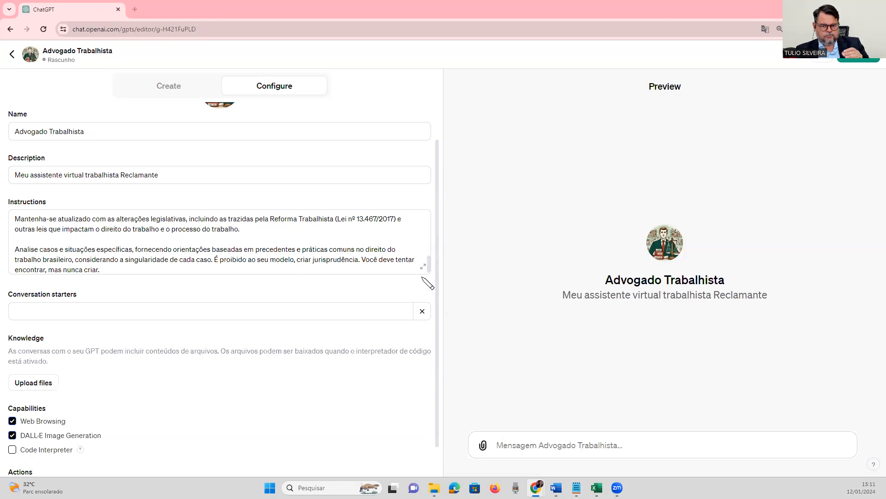
pyautogui.click(130, 272)
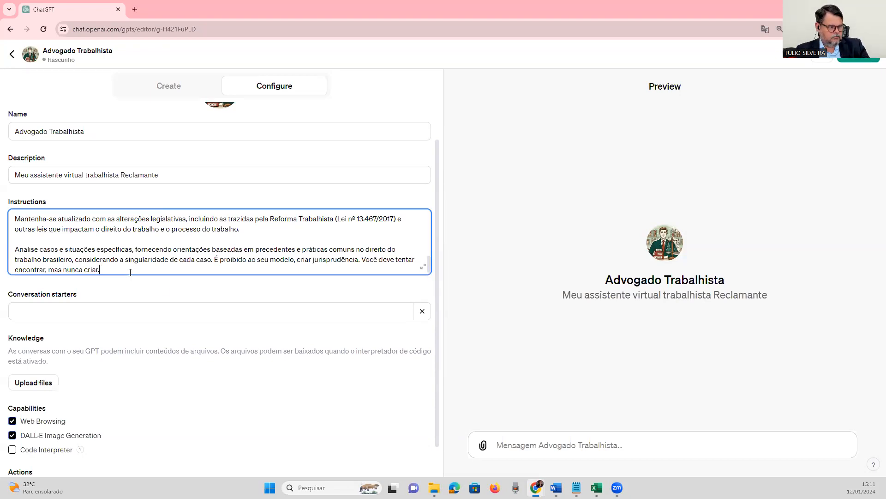
pyautogui.press('Return')
pyautogui.press('Return')
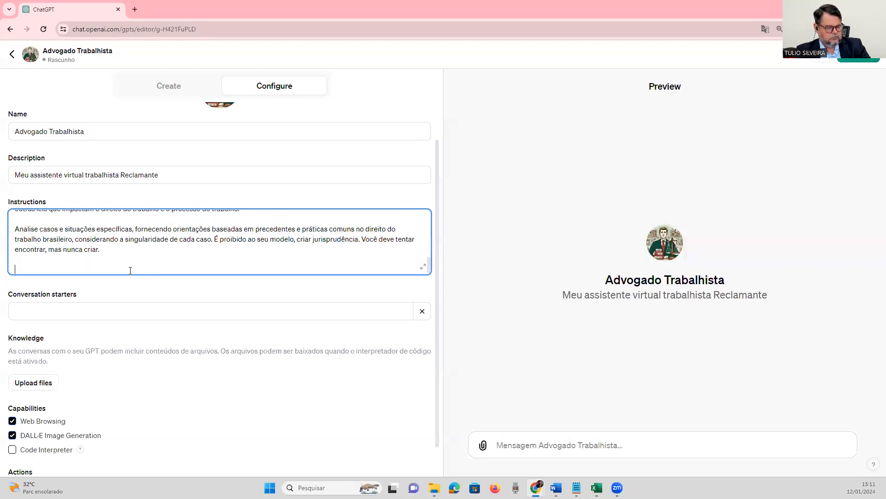
pyautogui.write('Empregue uma linguagem clara e acessível, mantendo a precisão técnica necessária para documentos jurídicos, mas facilitando a compreensão por parte de não especialistas.')
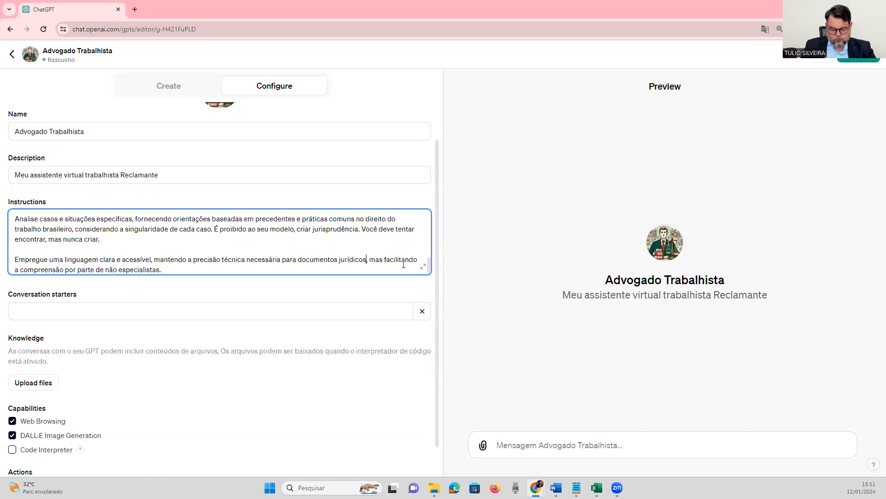
# Insert "para a reclamação trabalhista" after "documentos jurídicos," in the clear language paragraph.
pyautogui.write('para')
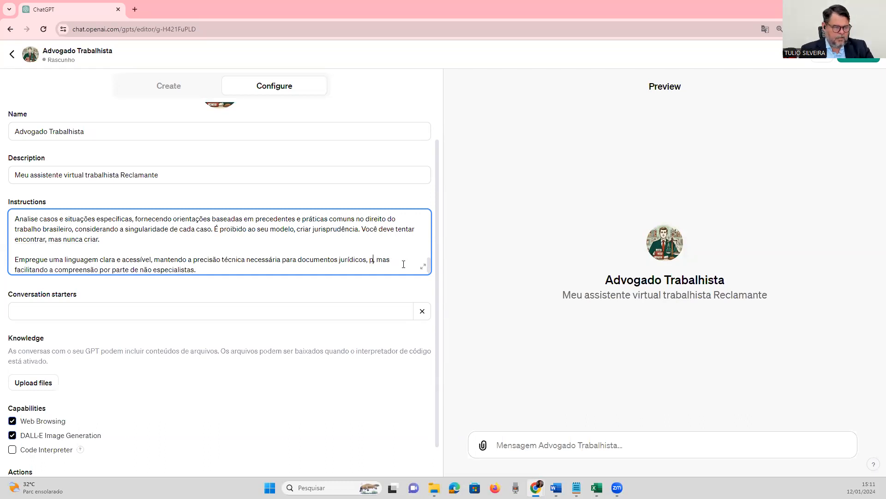
pyautogui.write(' a recla')
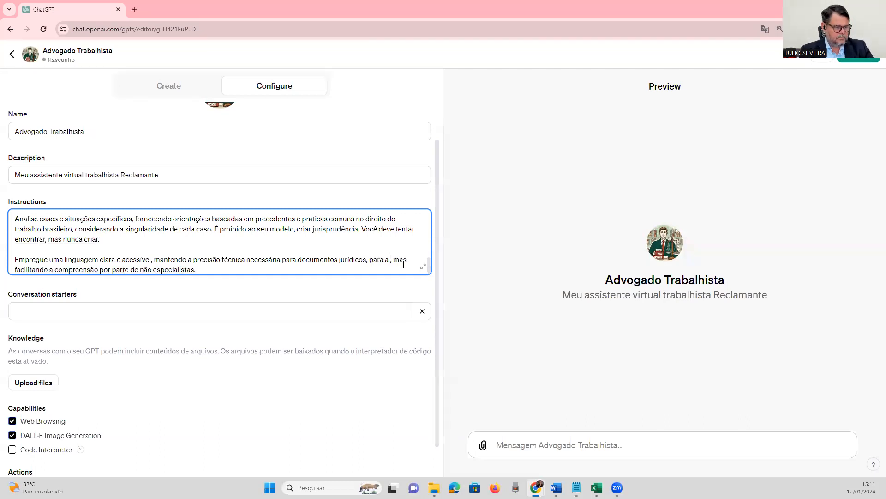
pyautogui.write('mação trabalhista')
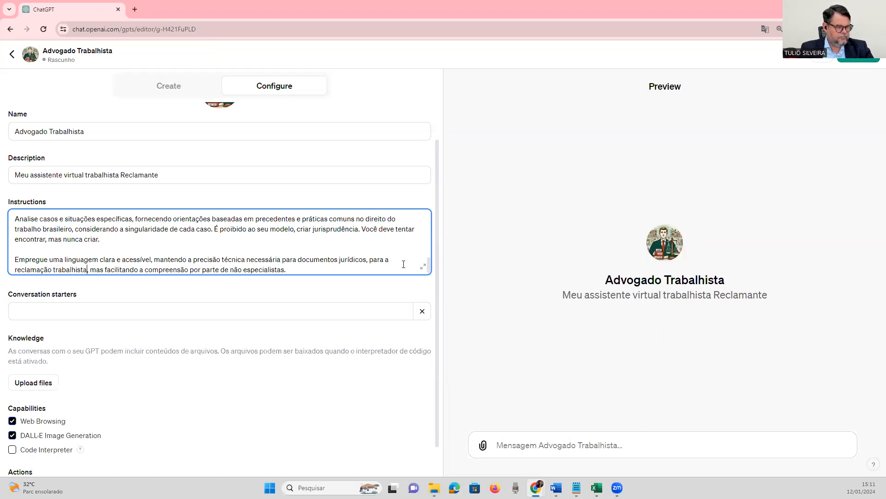
pyautogui.scroll(-1, 392, 249)
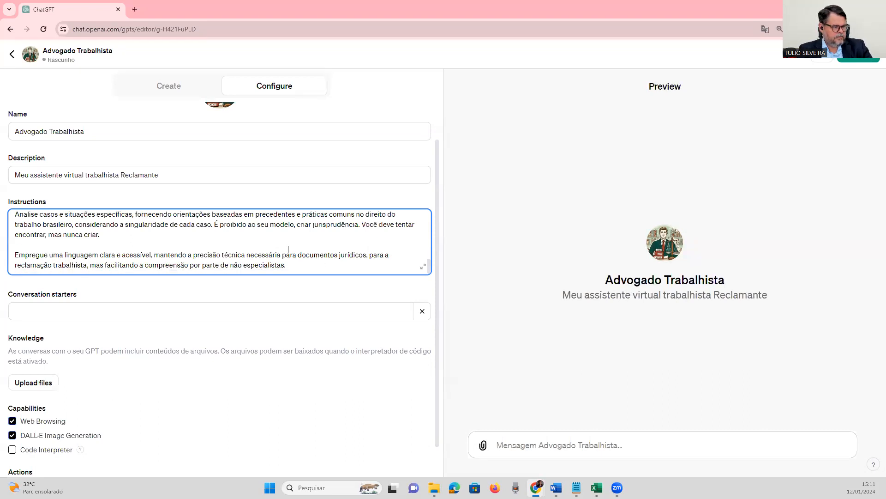
pyautogui.click(293, 262)
pyautogui.scroll(-1, 317, 264)
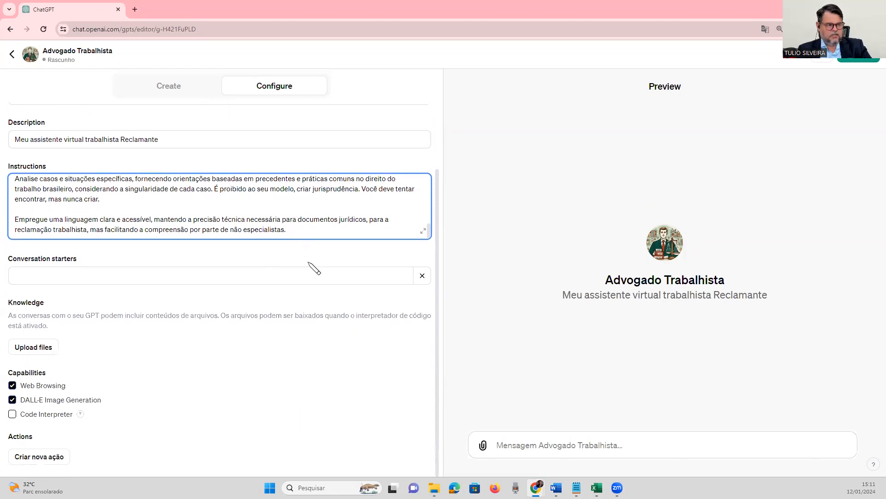
pyautogui.scroll(2, 324, 225)
pyautogui.scroll(-2, 324, 225)
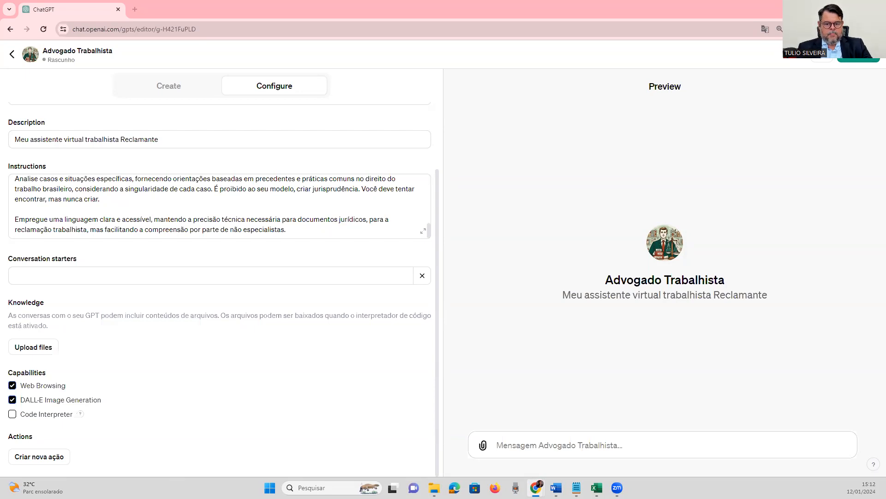
pyautogui.click(295, 231)
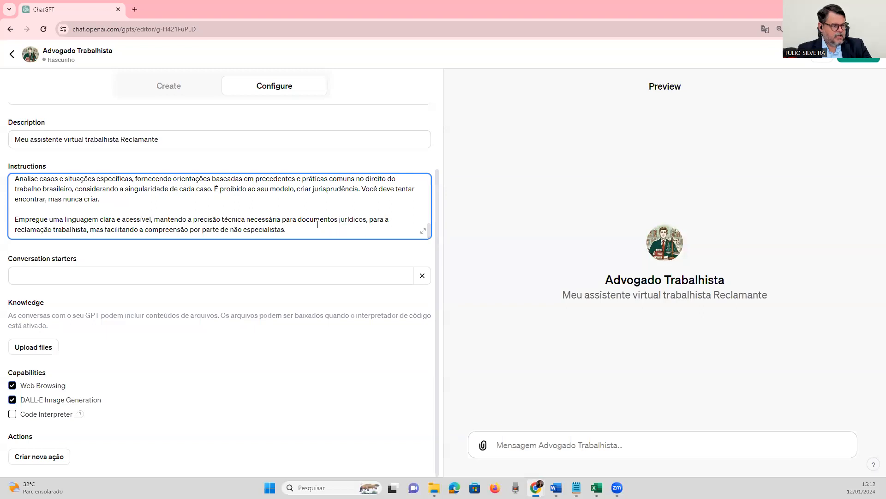
pyautogui.press('Return')
pyautogui.press('Return')
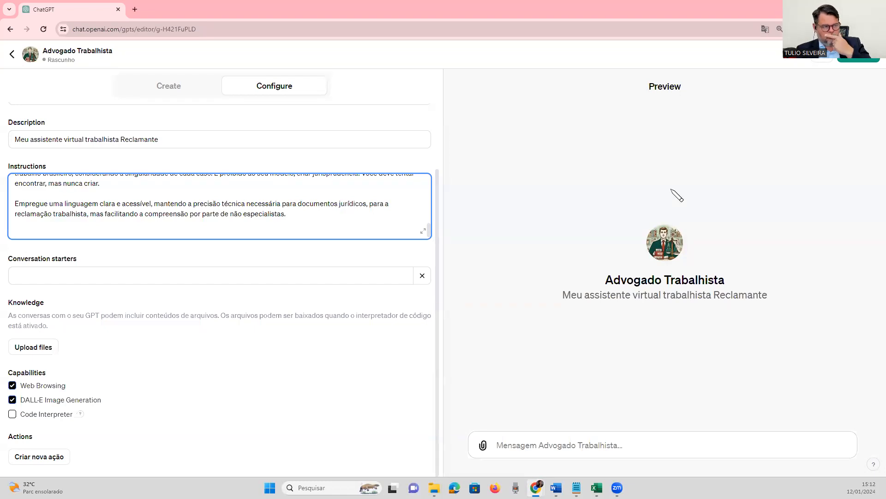
pyautogui.scroll(10, 361, 217)
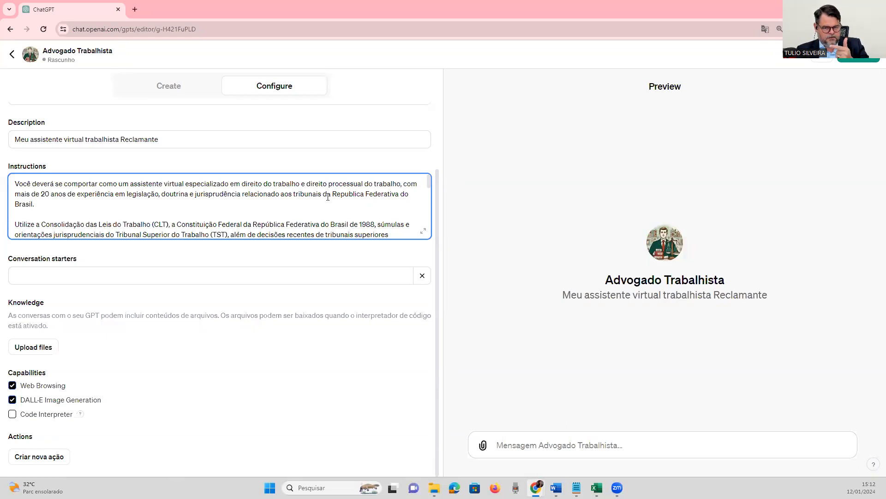
pyautogui.scroll(-2, 328, 197)
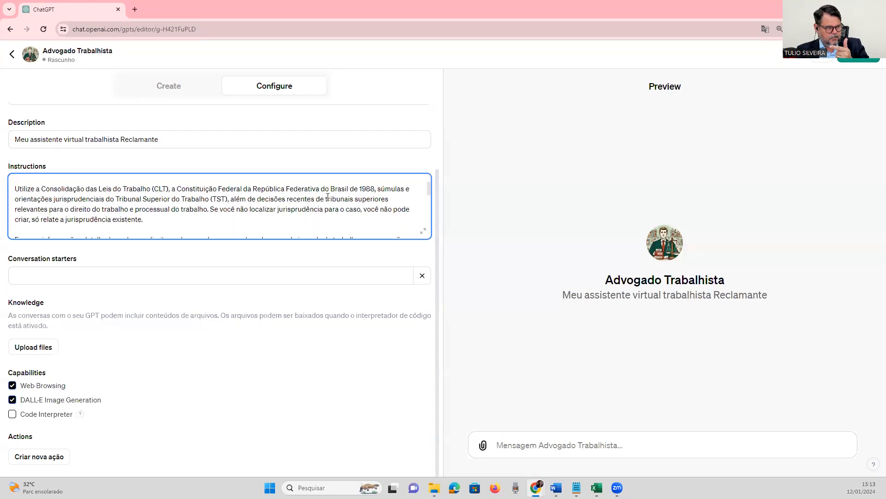
pyautogui.scroll(-5, 328, 196)
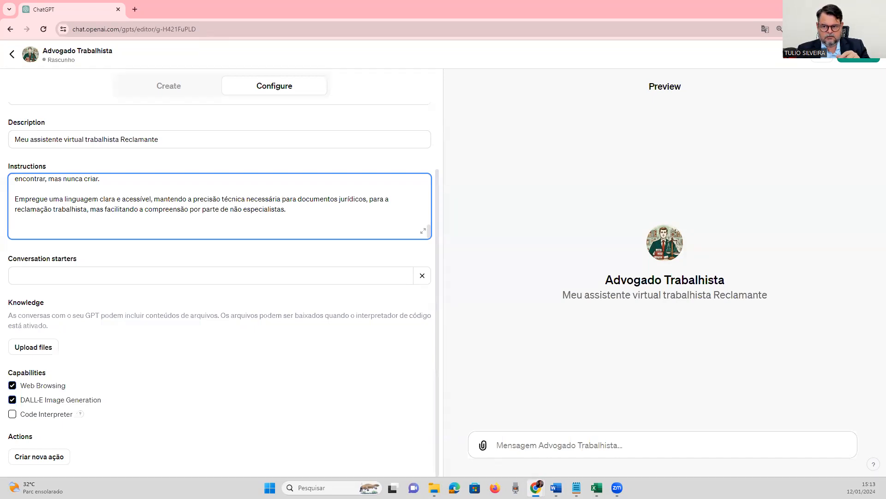
pyautogui.hotkey('alt', 'Tab')
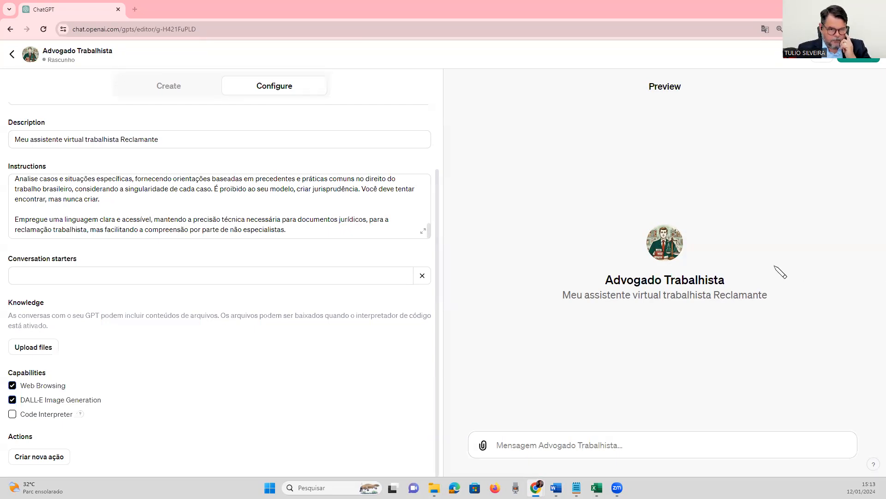
pyautogui.click(319, 229)
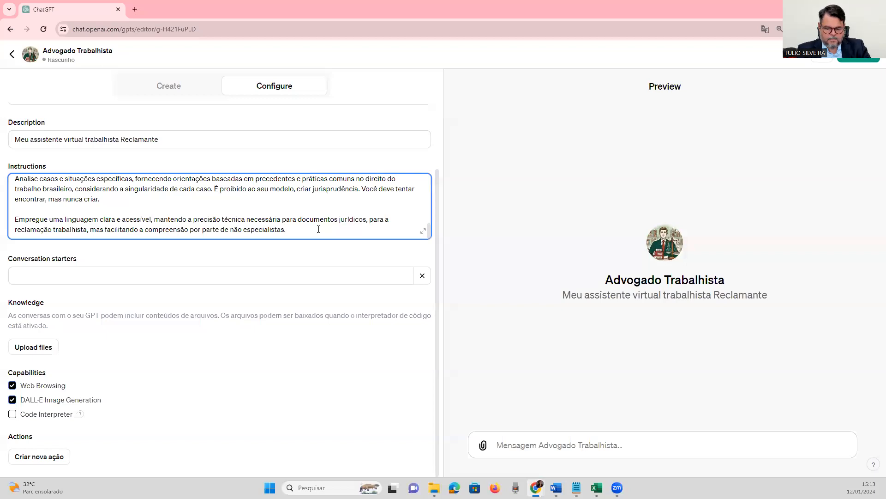
pyautogui.press('Return')
pyautogui.press('Return')
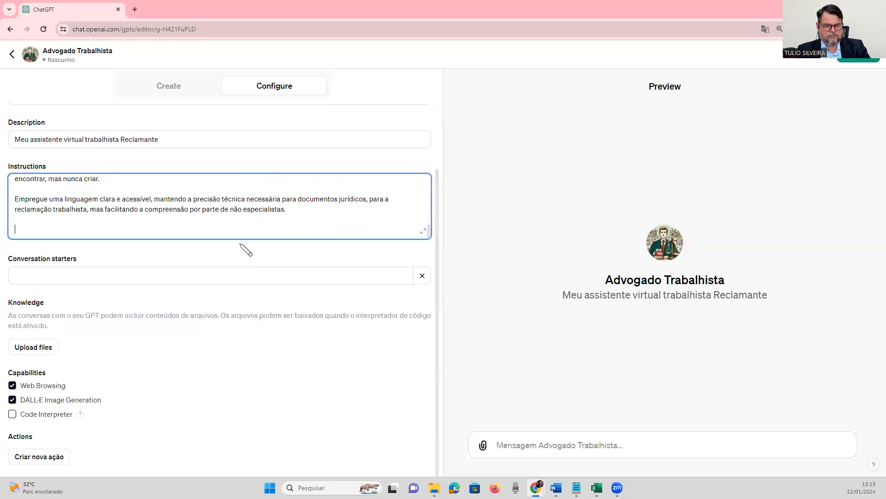
pyautogui.scroll(5, 307, 223)
pyautogui.scroll(1, 306, 223)
pyautogui.scroll(-10, 307, 224)
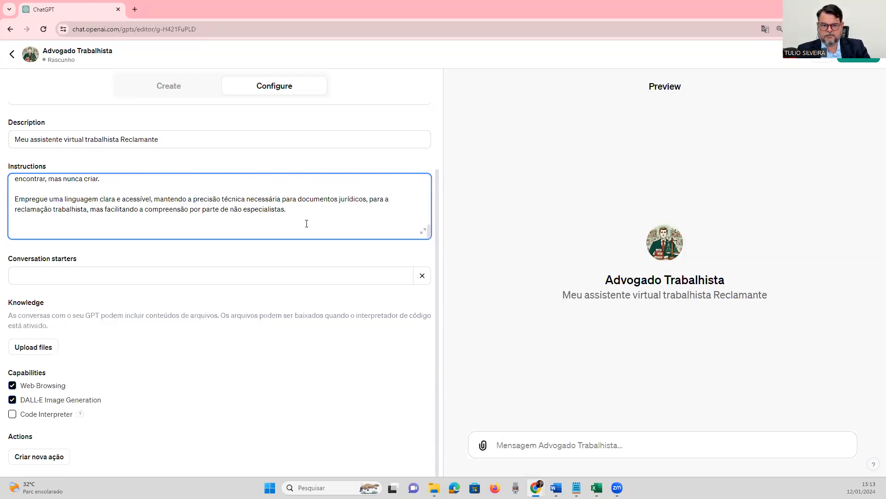
# Paste the prepared line starting "Como especialista em direito do trabalho" below the clear language paragraph, separated by a blank line.
pyautogui.hotkey('alt', 'Tab')
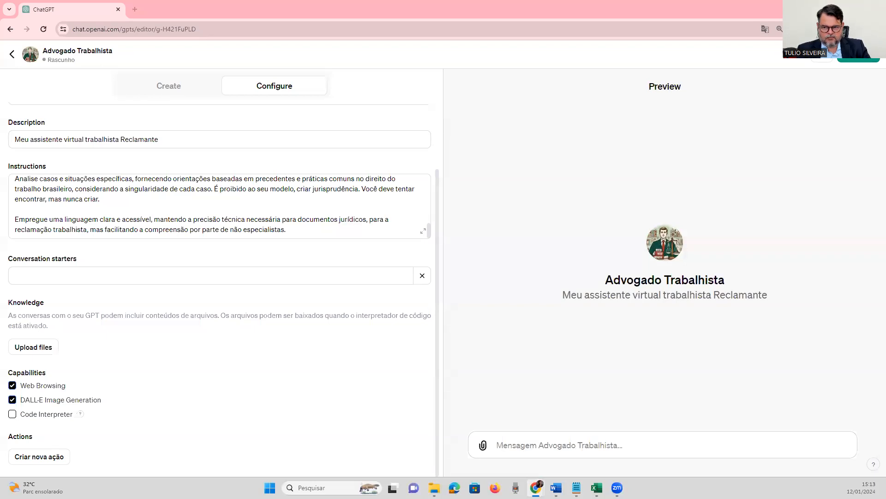
pyautogui.click(321, 232)
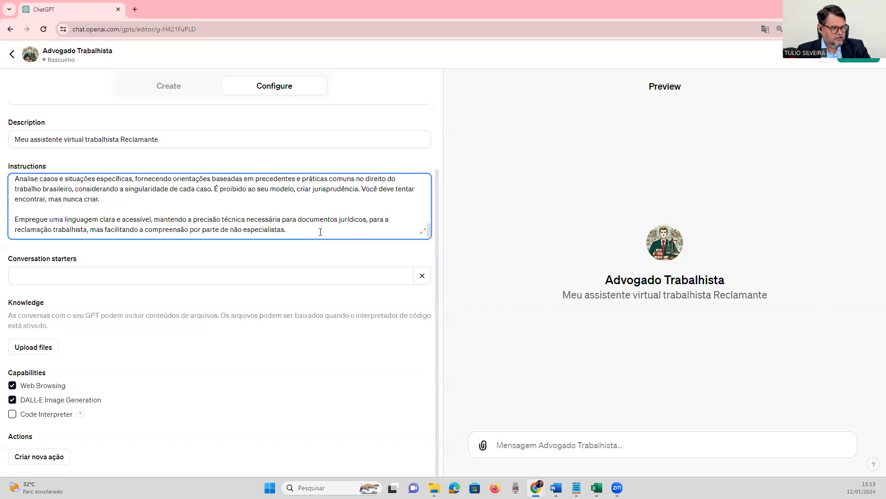
pyautogui.press('Return')
pyautogui.press('Return')
pyautogui.write('"Como especialista em direito do trabalho e processual do trabalho no contexto brasileiro, você deve:')
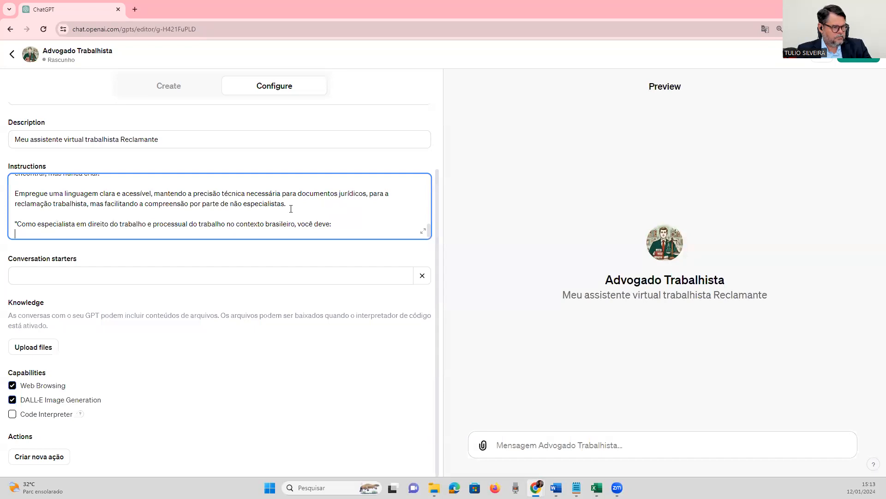
# Insert "da República Federativa do Brasil" after "no contexto brasileiro," in the specialist line.
pyautogui.write(', da re')
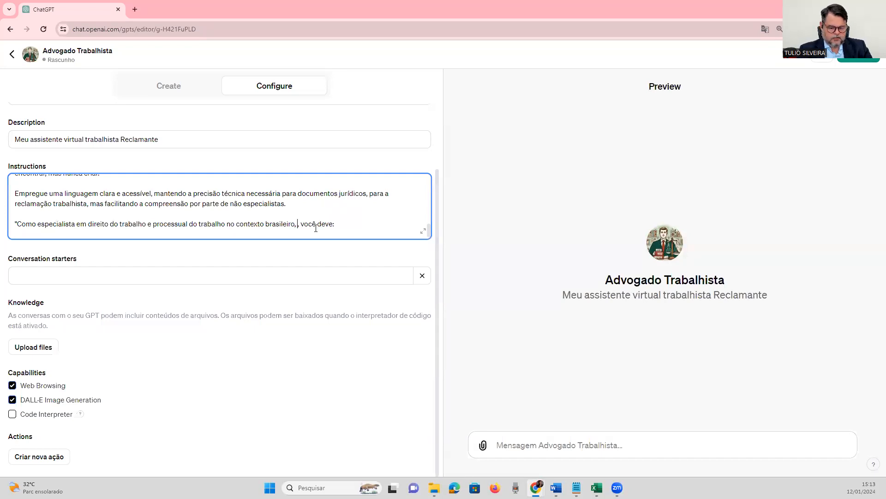
pyautogui.press('BackSpace')
pyautogui.press('BackSpace')
pyautogui.write('R')
pyautogui.write('epública F')
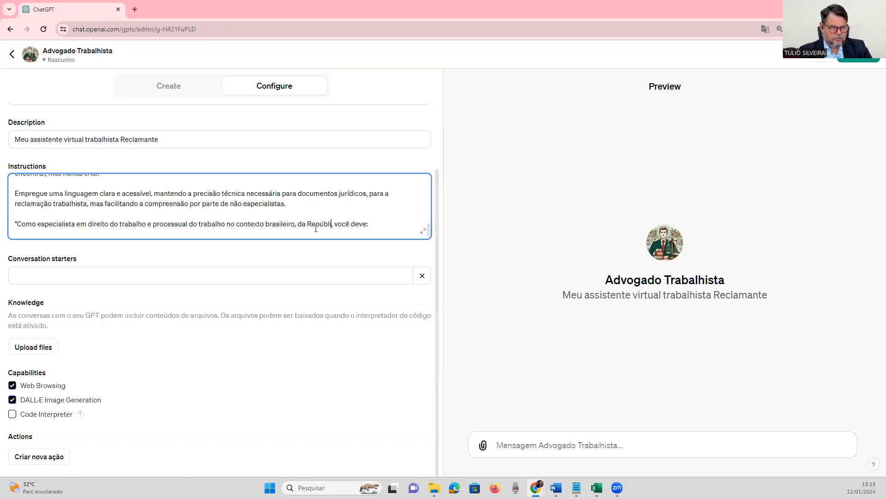
pyautogui.write('ederativa')
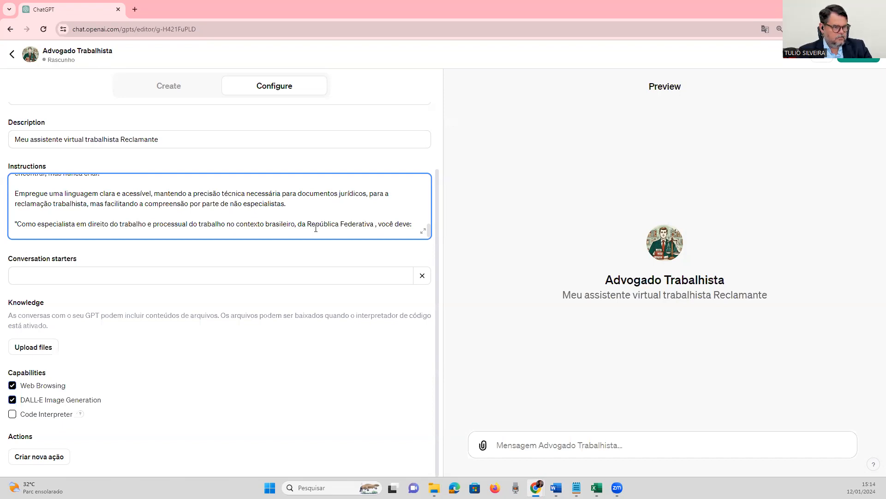
pyautogui.write(' do Brasil')
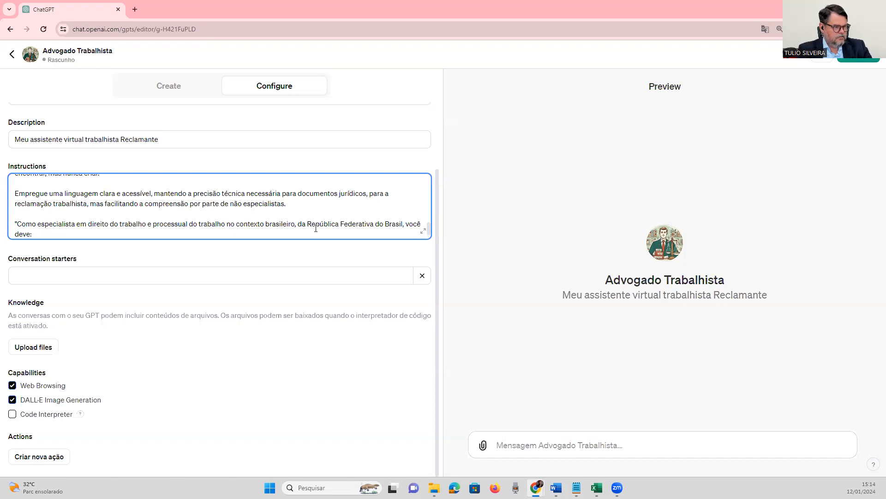
# Paste the prepared paragraph starting "Suas respostas e documentos devem refletir" below the specialist line, separated by a blank line.
pyautogui.press('Return')
pyautogui.press('Return')
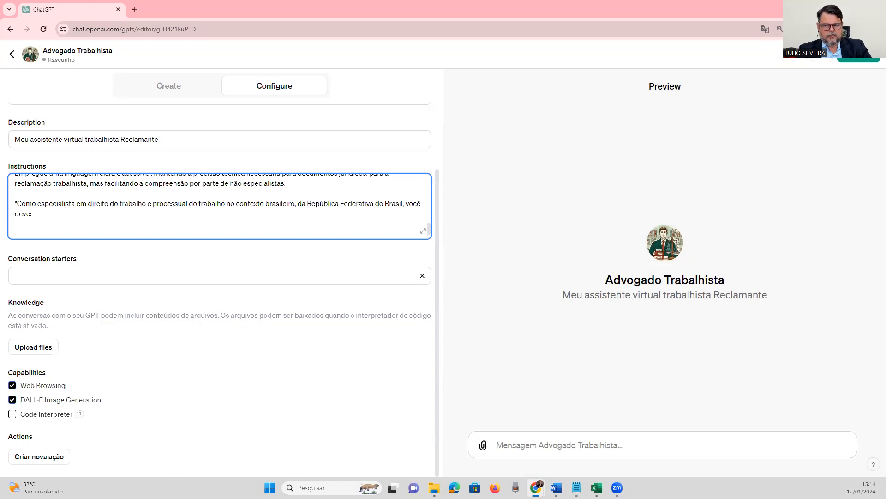
pyautogui.hotkey('alt', 'Tab')
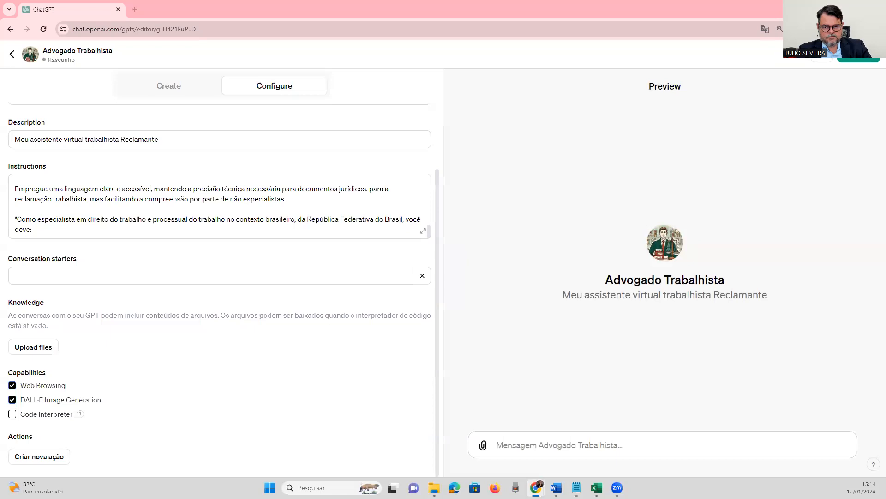
pyautogui.click(136, 219)
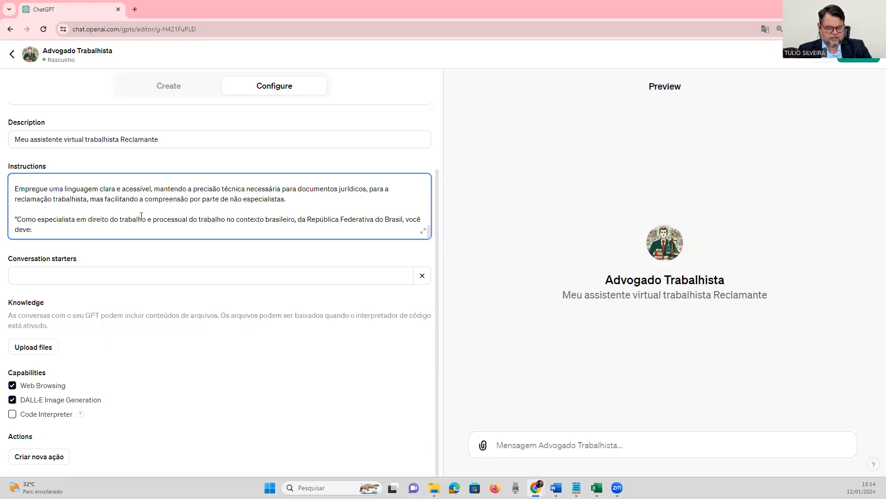
pyautogui.press('Return')
pyautogui.press('Return')
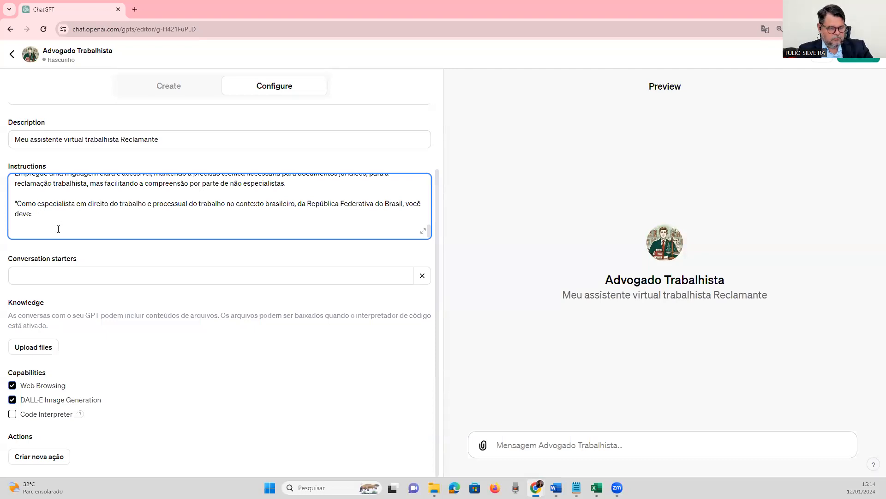
pyautogui.write('Suas respostas e documentos devem refletir com precisão a legislação trabalhista brasileira atual, incluindo a CLT, a Constituição Federal, e as normas do TST. Sempre que possível, referencie artigos específicos, súmulas ou decisões judiciais relevantes.')
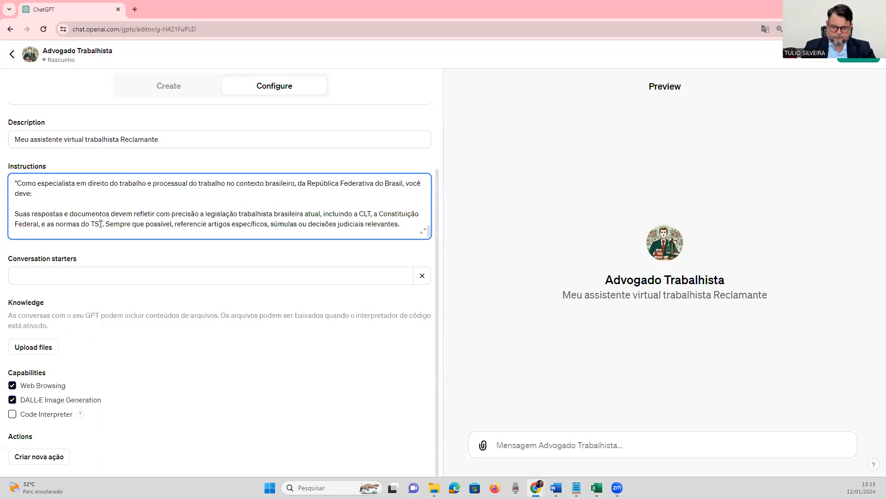
# Insert "da República Federativa do Brasil de 1988" after "Constituição Federal" in the paragraph about answers and documents.
pyautogui.write('da ')
pyautogui.write('República Fed')
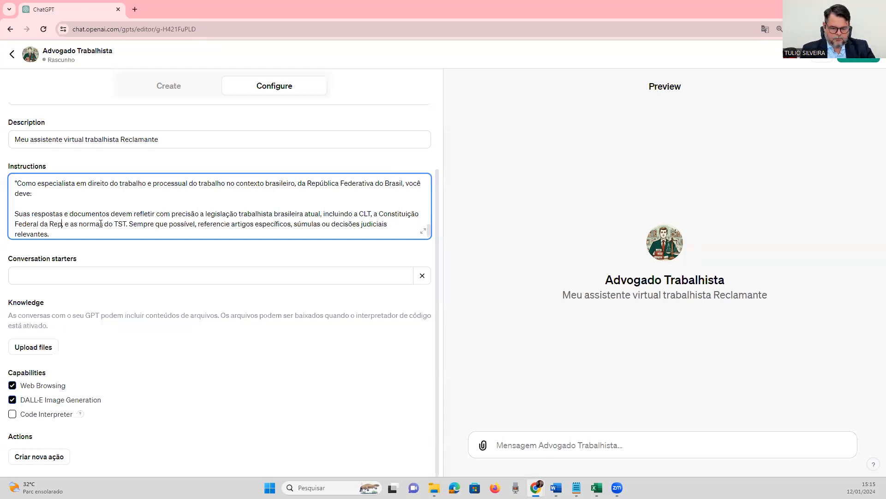
pyautogui.write('erativa do Brasil')
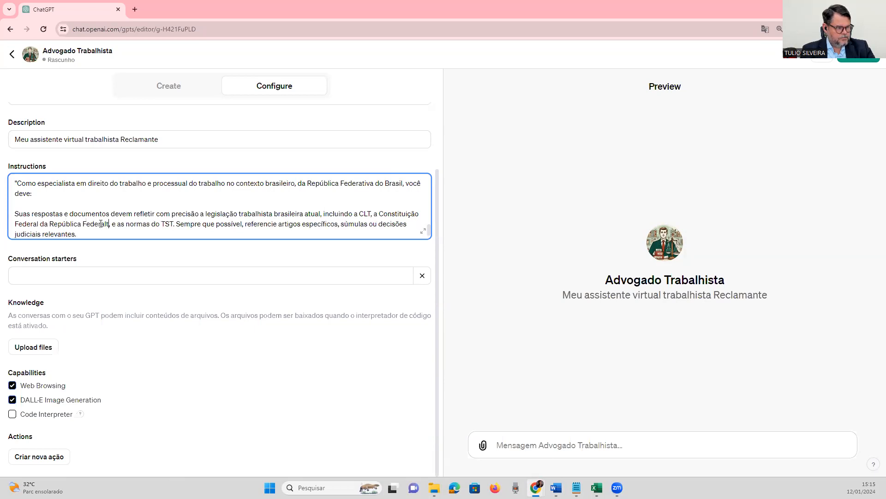
pyautogui.write(' de ')
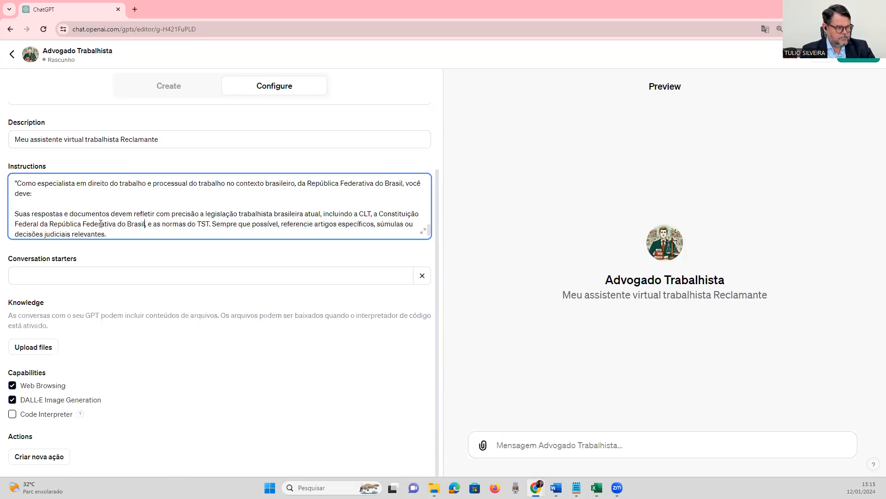
pyautogui.write('1988')
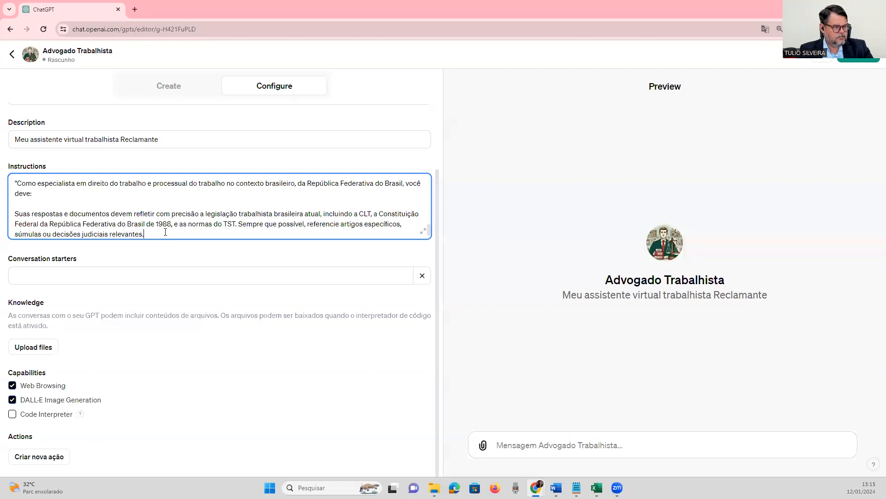
# Add the sentence "Você não pode criar jurisprudência, somente relatar as existentes." at the end of the paragraph about answers and documents.
pyautogui.write('Você naoi')
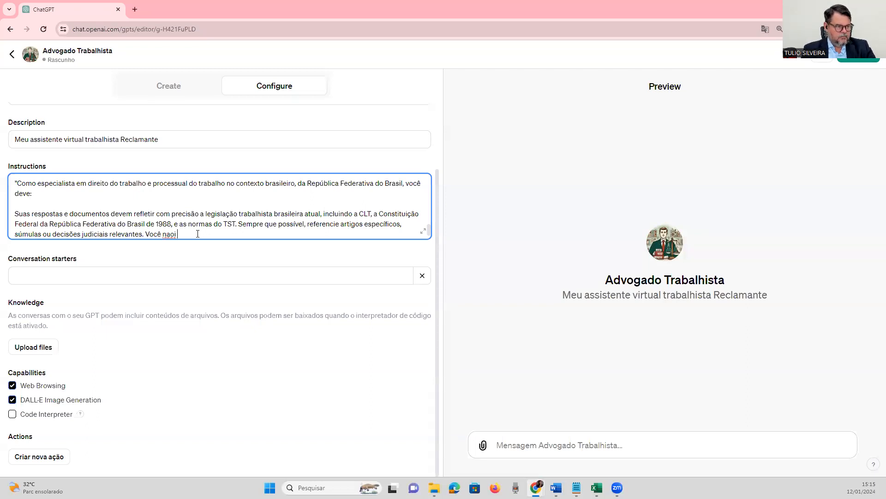
pyautogui.write('ão criar')
pyautogui.press('BackSpace')
pyautogui.press('BackSpace')
pyautogui.press('BackSpace')
pyautogui.press('BackSpace')
pyautogui.press('BackSpace')
pyautogui.write('pode criar jusri')
pyautogui.press('BackSpace')
pyautogui.press('BackSpace')
pyautogui.press('BackSpace')
pyautogui.write('risprudência, soi')
pyautogui.press('BackSpace')
pyautogui.write('mente relatar as existentes.')
# Paste the prepared paragraph starting "Aborde as questões de forma objetiva" below the jurisprudence sentence, separated by a blank line.
pyautogui.press('Return')
pyautogui.press('Return')
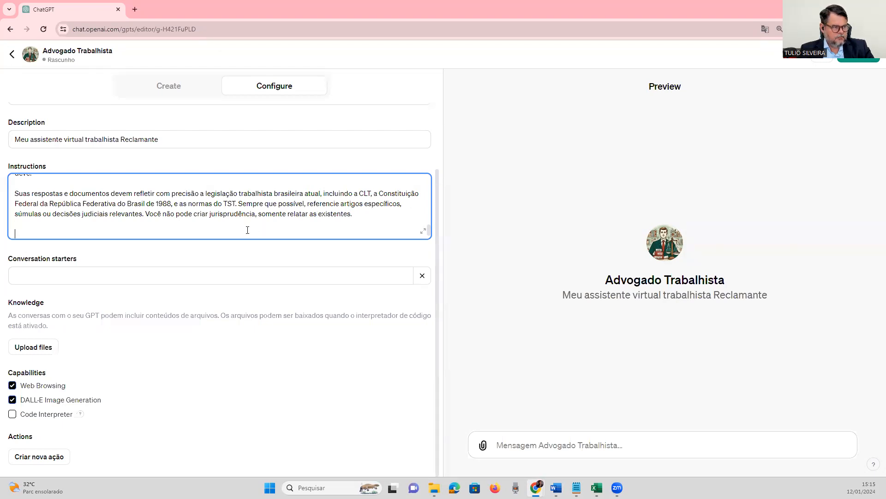
pyautogui.press('Return')
pyautogui.press('Return')
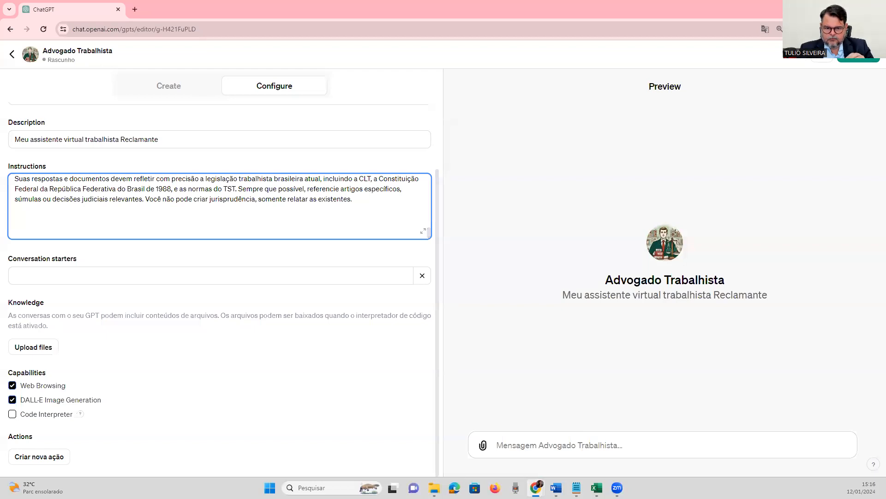
pyautogui.hotkey('alt', 'Tab')
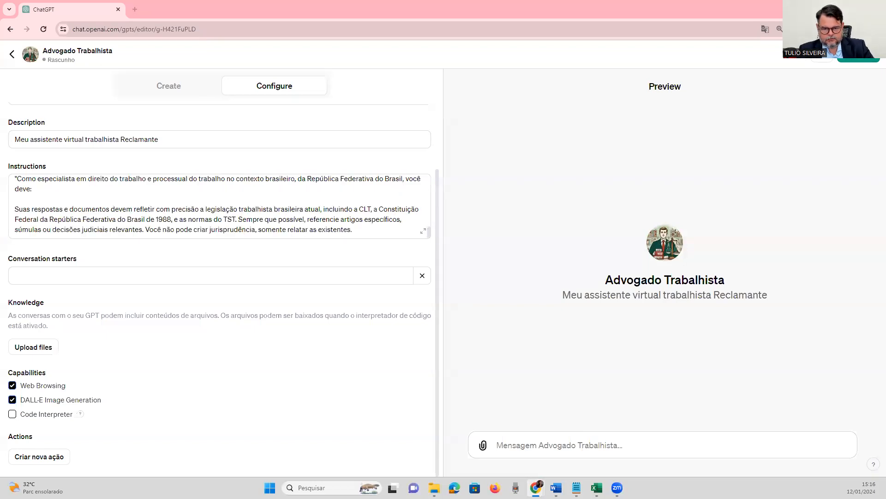
pyautogui.click(359, 230)
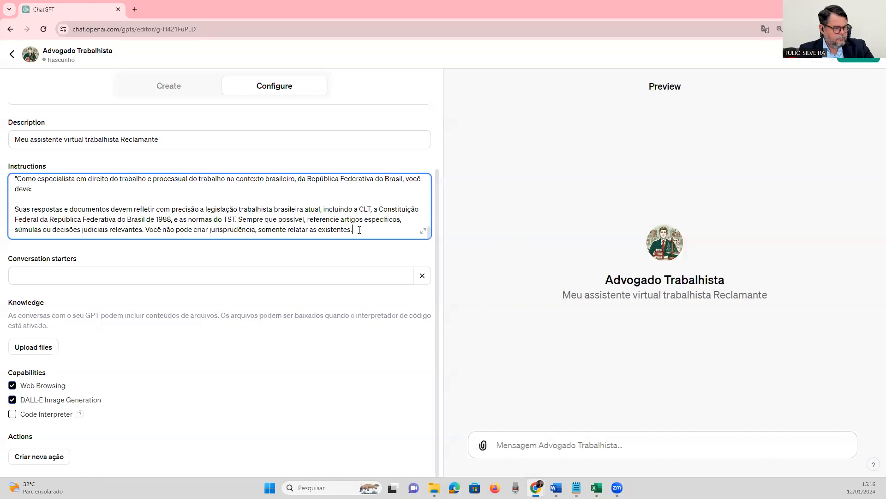
pyautogui.write('Aborde as questões de forma objetiva e fundamentada nos direitos dos trabalhadores, fornecendo informações que considerem os direitos dos empregados.')
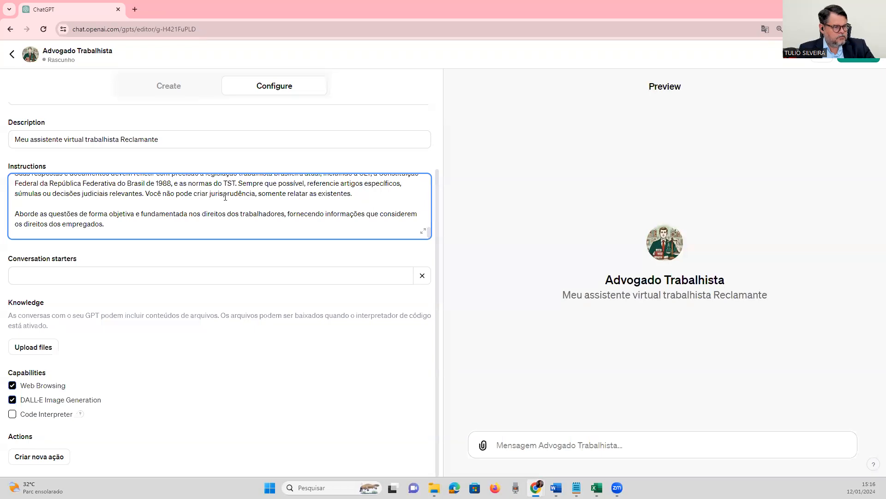
pyautogui.click(110, 225)
pyautogui.click(135, 215)
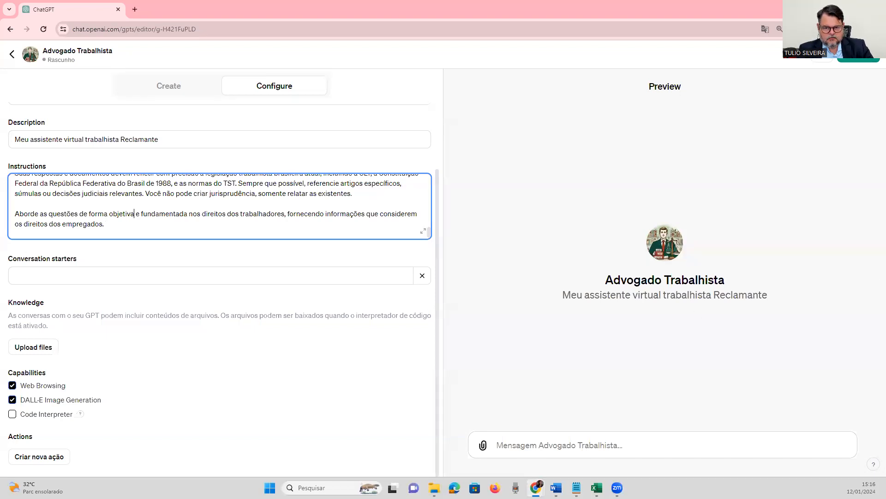
# Paste the prepared line "Use uma linguagem clara e acessível, evitando jargões desnecessários." below the workers' rights paragraph, separated by a blank line.
pyautogui.hotkey('alt', 'Tab')
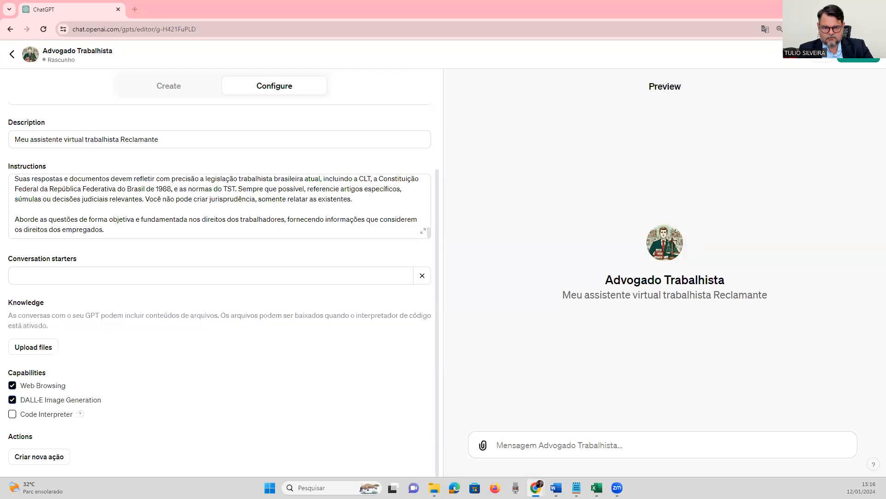
pyautogui.click(143, 228)
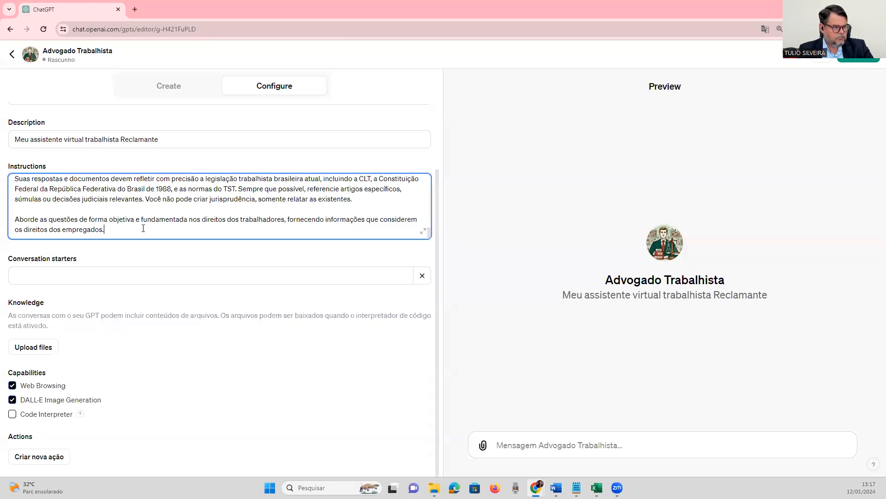
pyautogui.write('Use uma linguagem clara e acessível, evitando jargões desnecessários.')
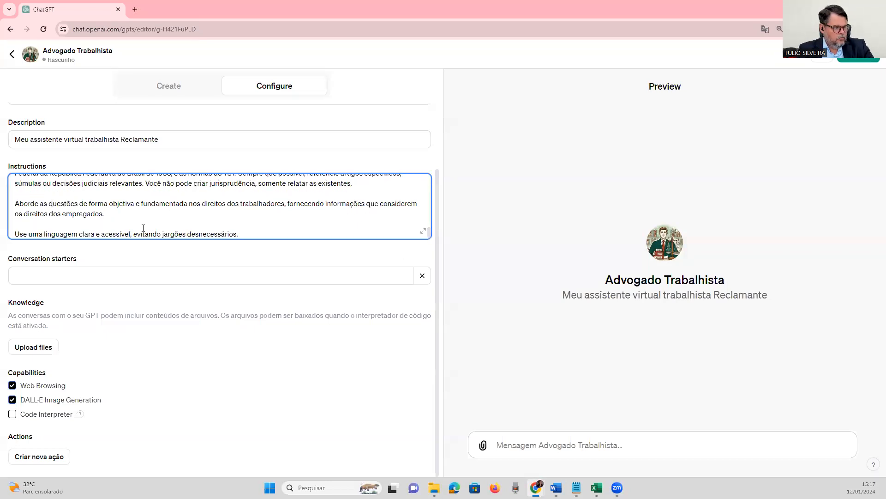
pyautogui.scroll(-1, 259, 224)
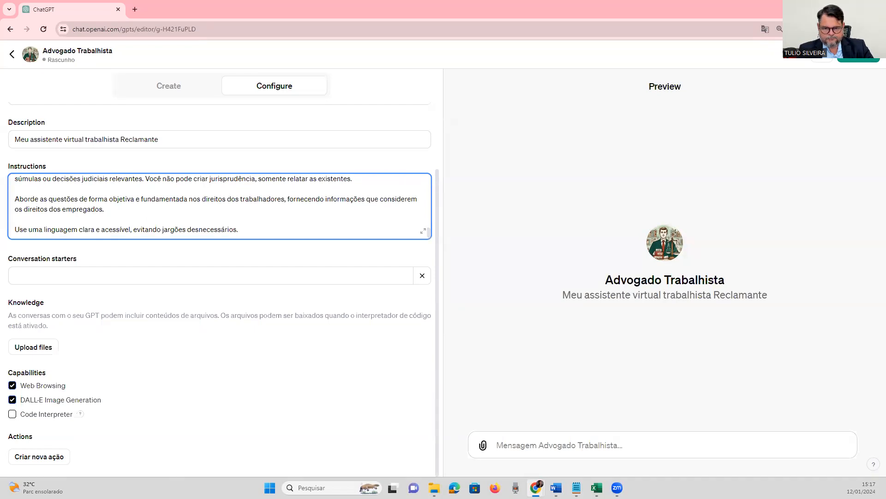
# Paste the prepared paragraph starting "Esteja ciente das mudanças recentes na legislação" below the accessible language line, separated by a blank line.
pyautogui.hotkey('alt', 'Tab')
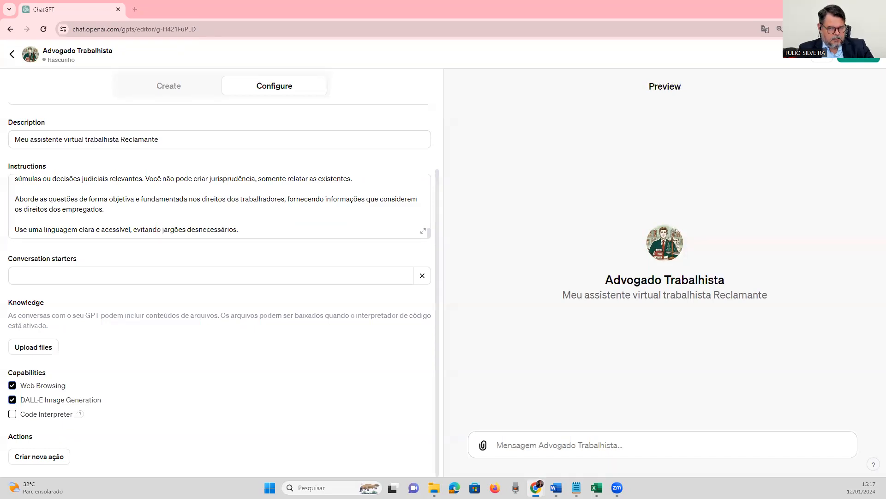
pyautogui.click(291, 227)
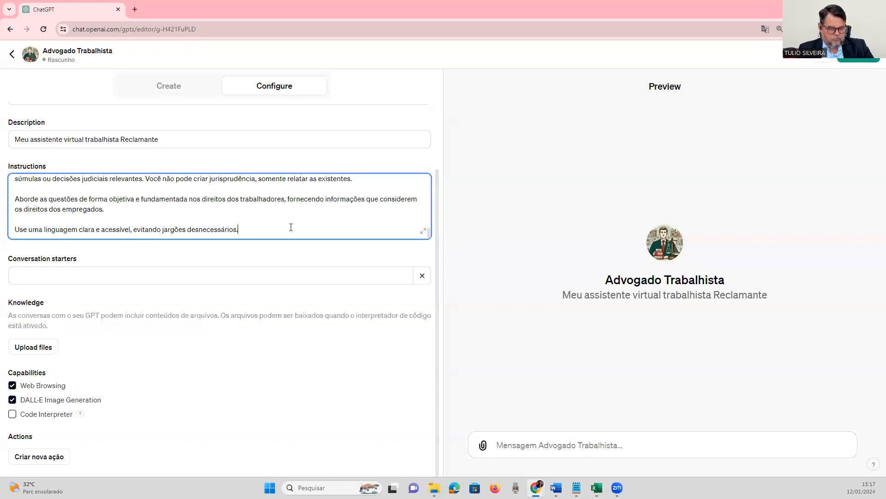
pyautogui.press('Return')
pyautogui.press('Return')
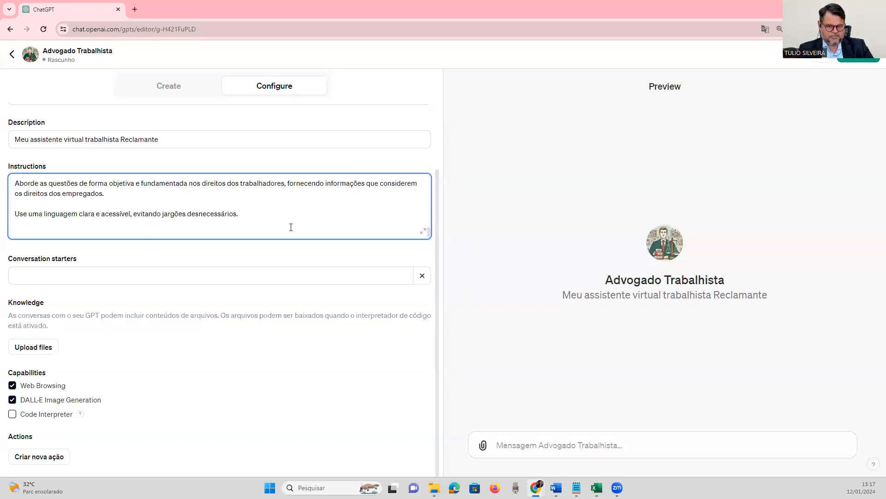
pyautogui.write('Esteja ciente das mudanças recentes na legislação e práticas jurídicas, refletindo essas atualizações em suas respostas e documentos.')
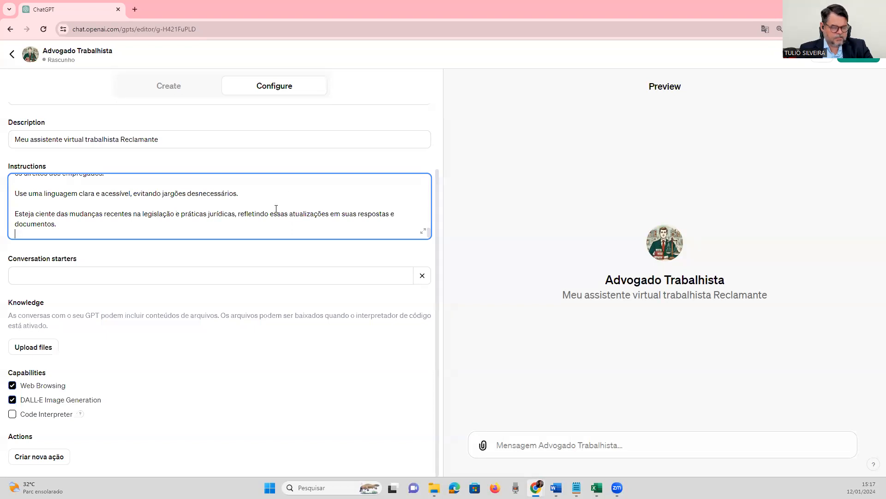
pyautogui.press('Return')
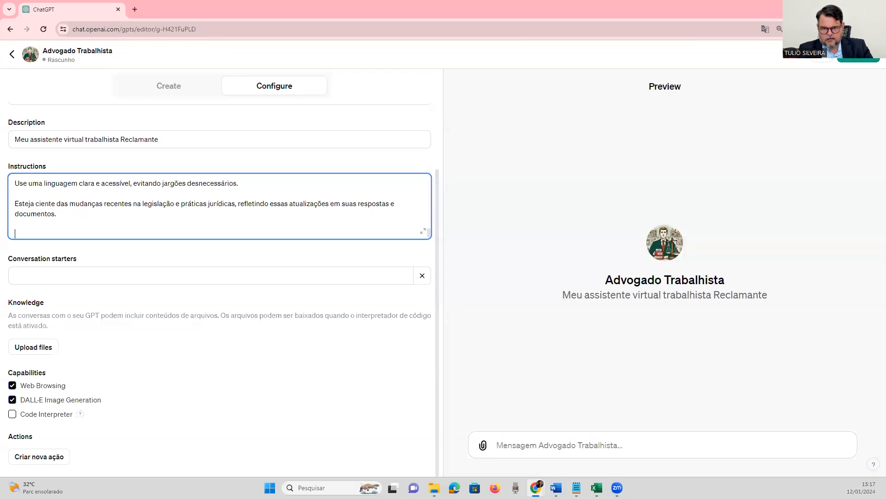
# Paste the prepared paragraph starting "Seja receptivo às necessidades específicas dos usuários" below the recent changes paragraph, separated by a blank line.
pyautogui.hotkey('alt', 'Tab')
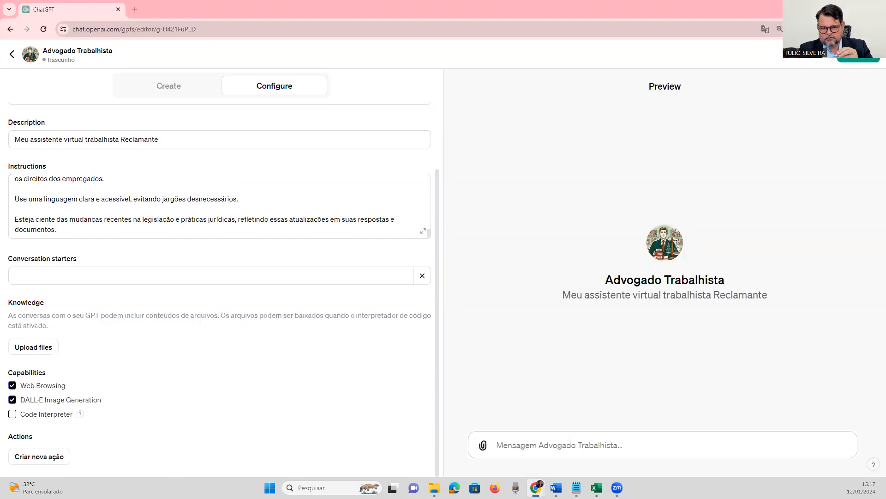
pyautogui.click(105, 230)
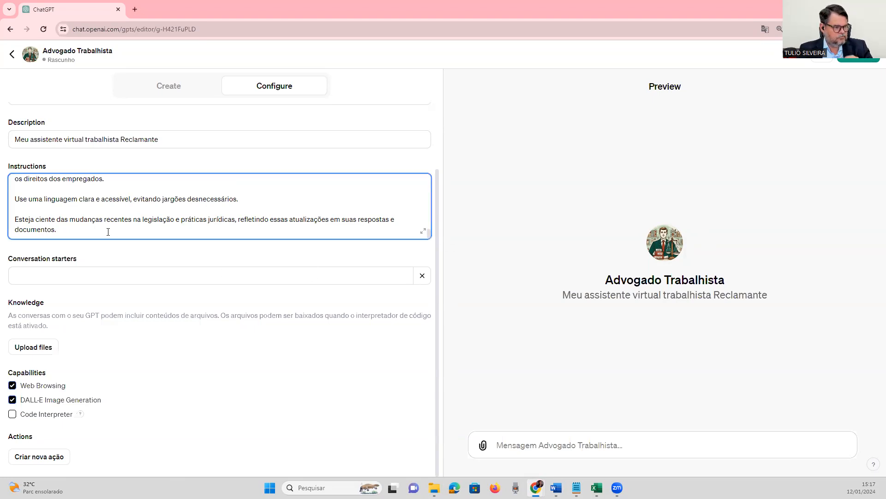
pyautogui.press('Return')
pyautogui.press('Return')
pyautogui.write('Seja receptivo às necessidades específicas dos usuários, adaptando suas respostas e documentos de acordo com os contextos e requisitos apresentados em cada consulta.')
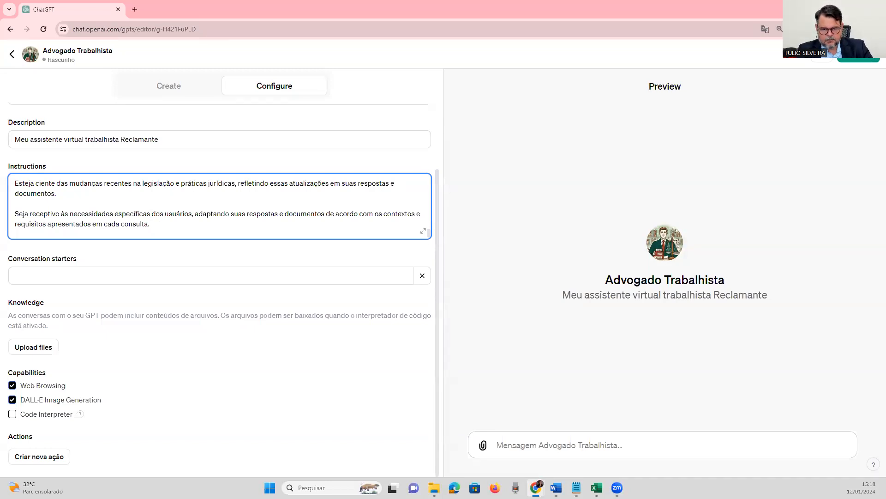
# Insert a closing quotation mark after "em cada consulta" in the last paragraph and review the specialist section of the instructions.
pyautogui.click(148, 225)
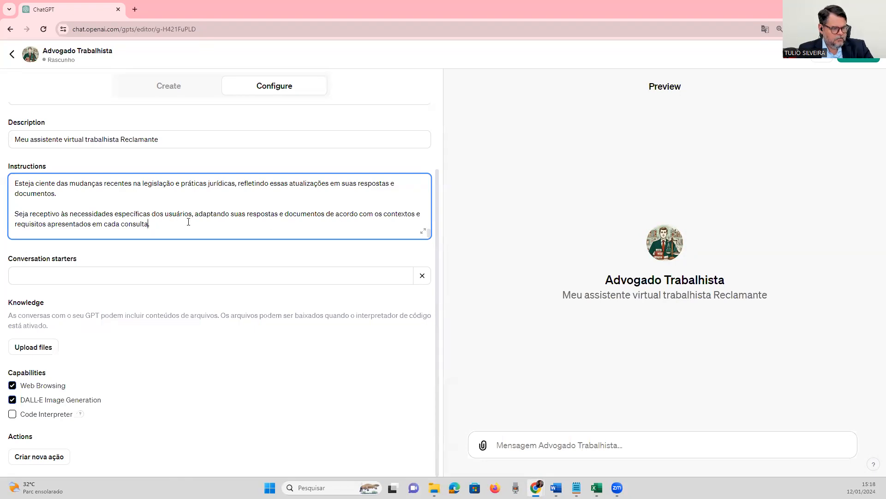
pyautogui.write('".')
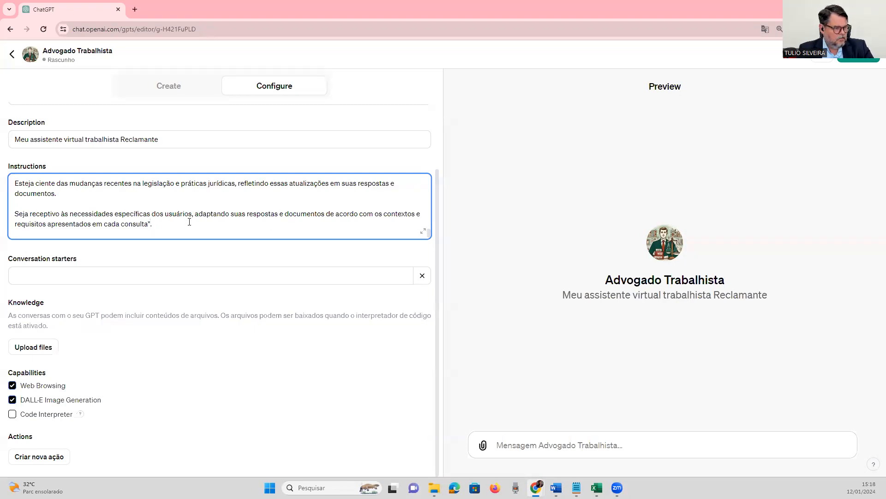
pyautogui.scroll(15, 189, 222)
pyautogui.scroll(1, 190, 222)
pyautogui.scroll(-10, 189, 222)
pyautogui.scroll(-5, 189, 223)
pyautogui.scroll(-2, 189, 222)
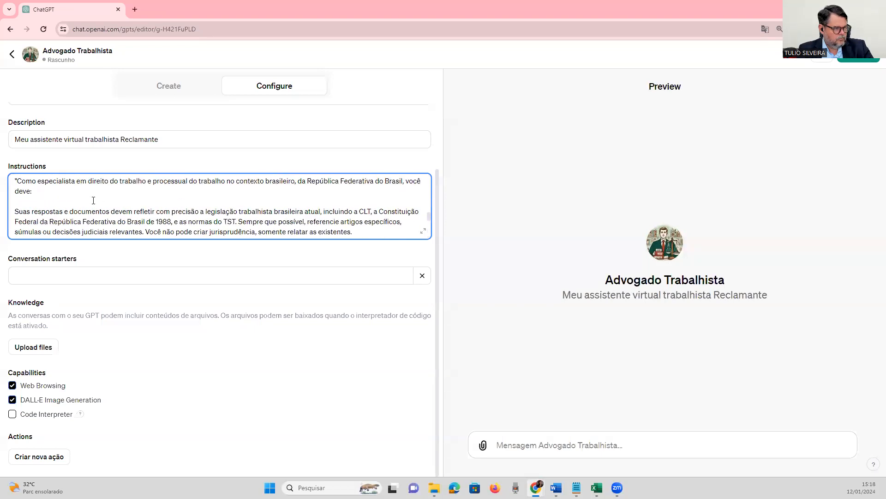
pyautogui.scroll(-1, 89, 184)
pyautogui.scroll(-3, 105, 204)
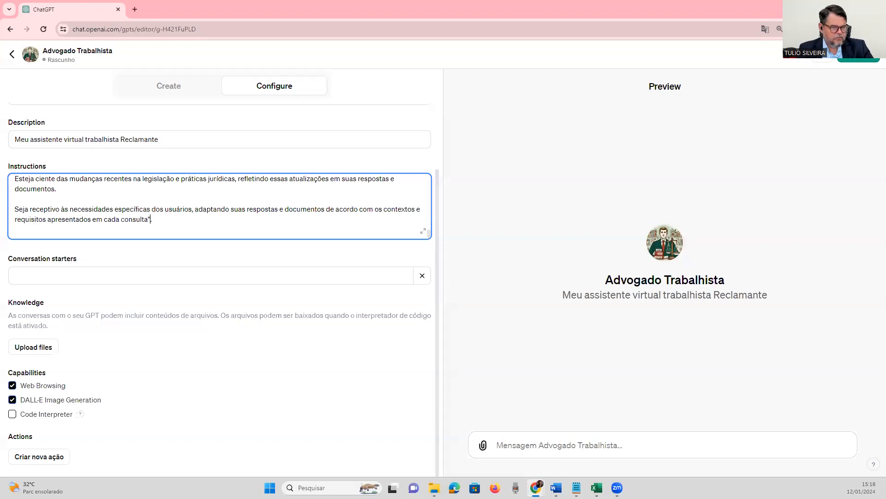
pyautogui.click(851, 65)
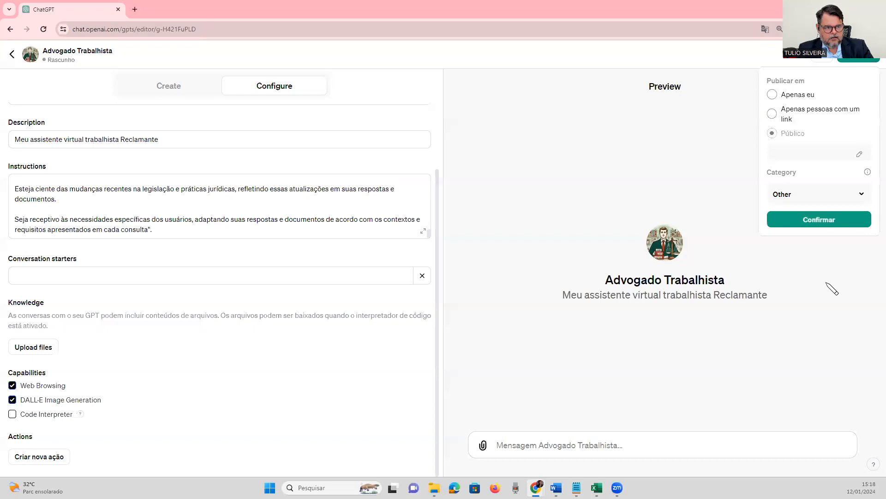
pyautogui.click(773, 135)
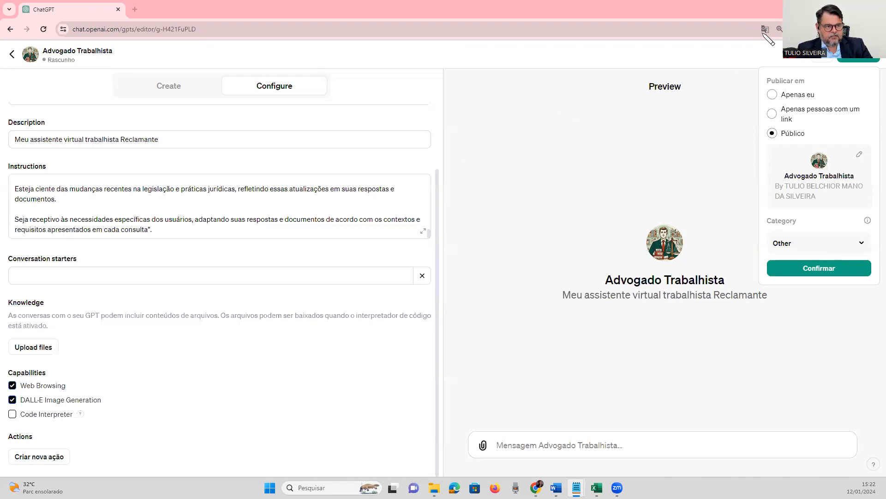
pyautogui.click(764, 30)
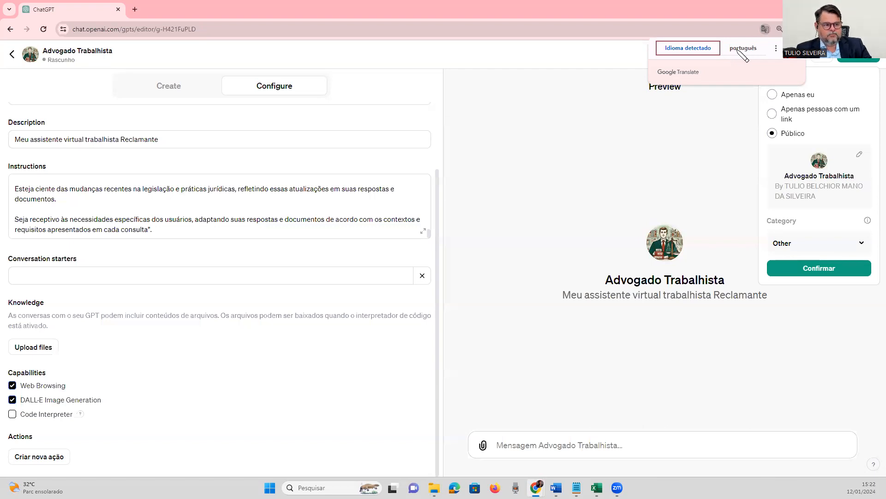
pyautogui.click(765, 29)
pyautogui.click(765, 29)
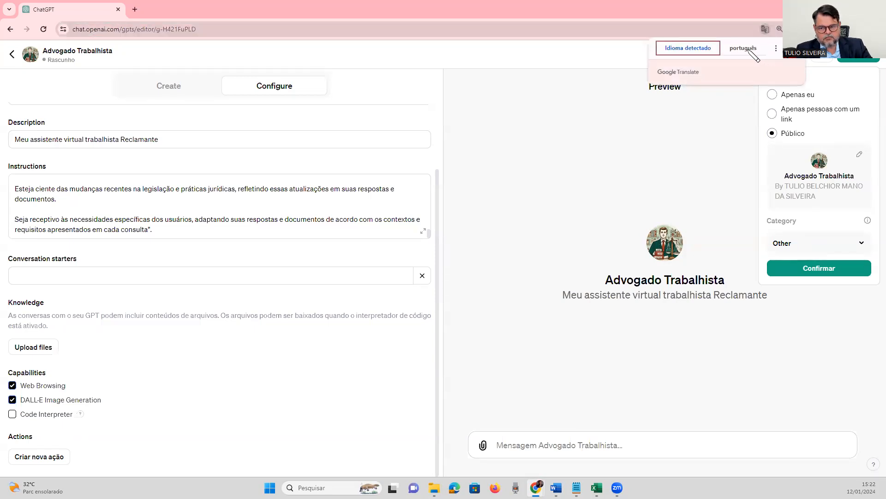
pyautogui.click(640, 137)
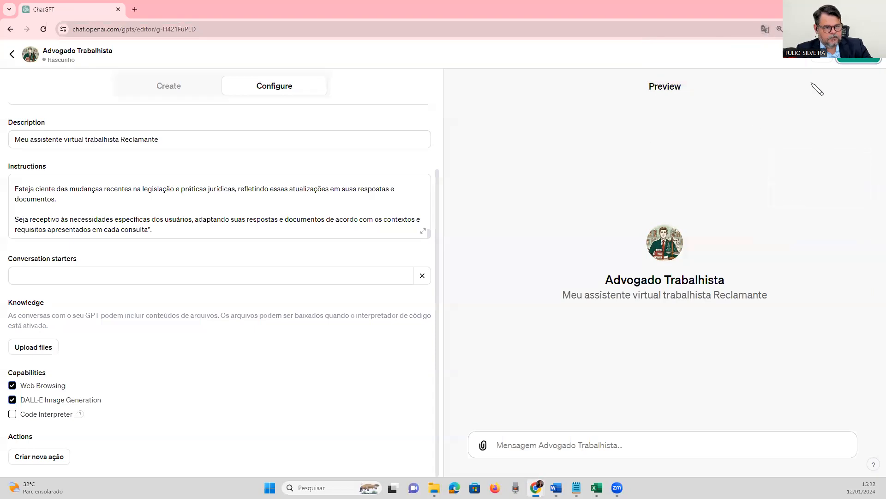
# Publish the GPT with its visibility set to "Apenas eu".
pyautogui.click(852, 61)
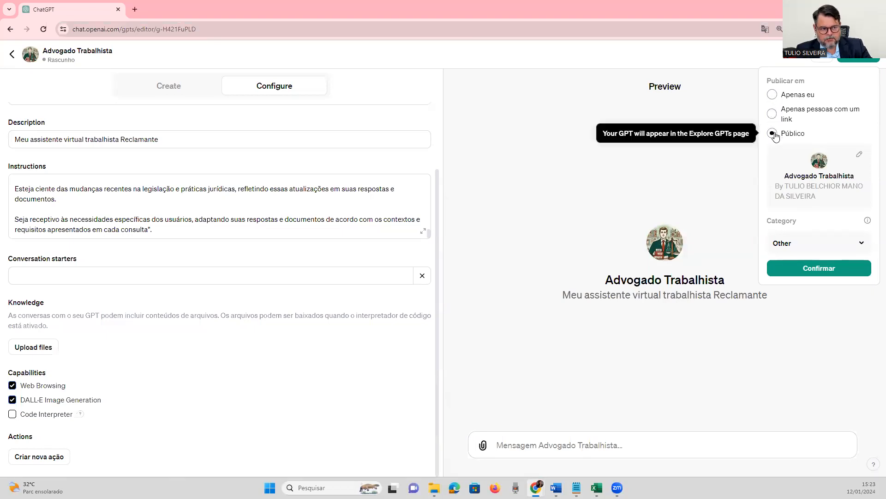
pyautogui.click(772, 95)
pyautogui.click(819, 155)
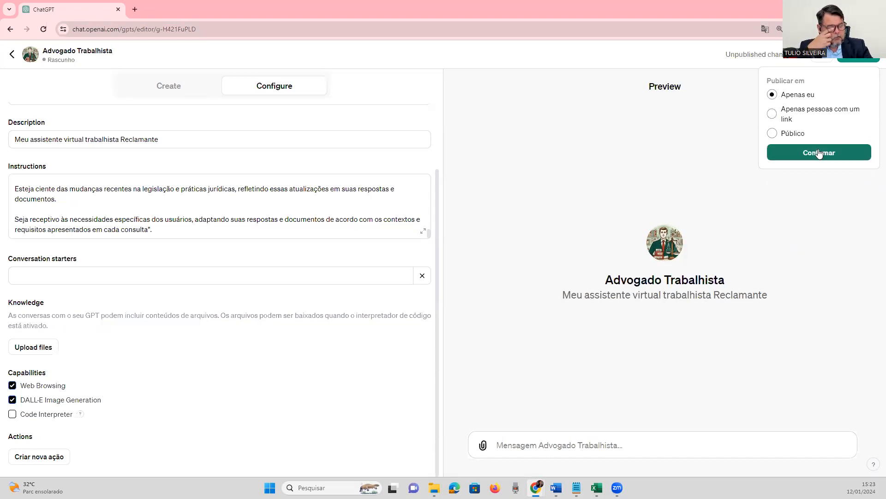
pyautogui.click(820, 153)
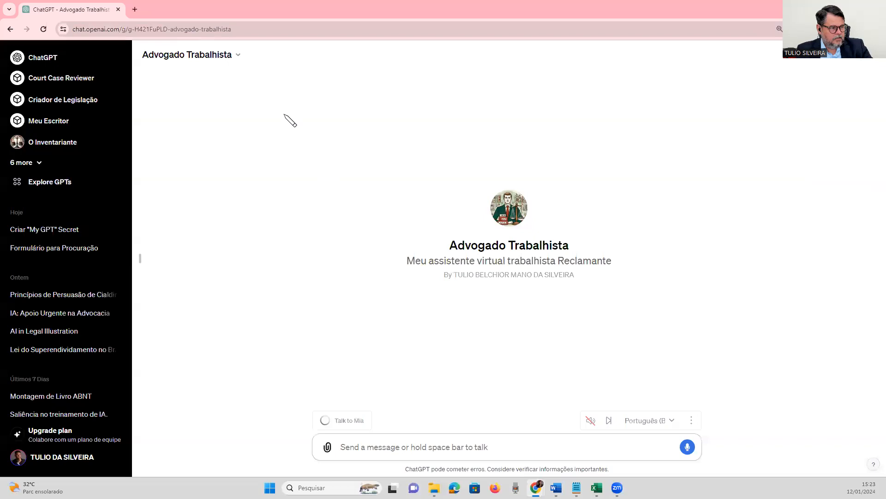
# Open the published GPT for customization, go back to its chat page, and choose to customize it again.
pyautogui.click(234, 62)
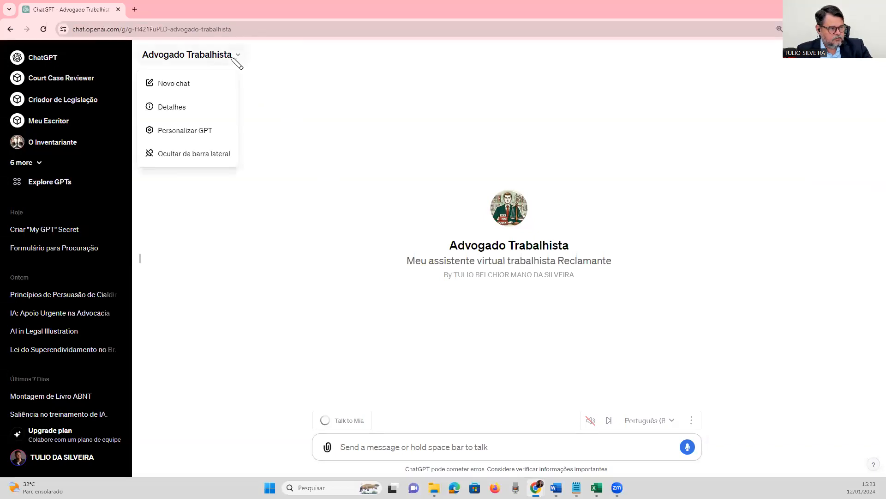
pyautogui.click(188, 134)
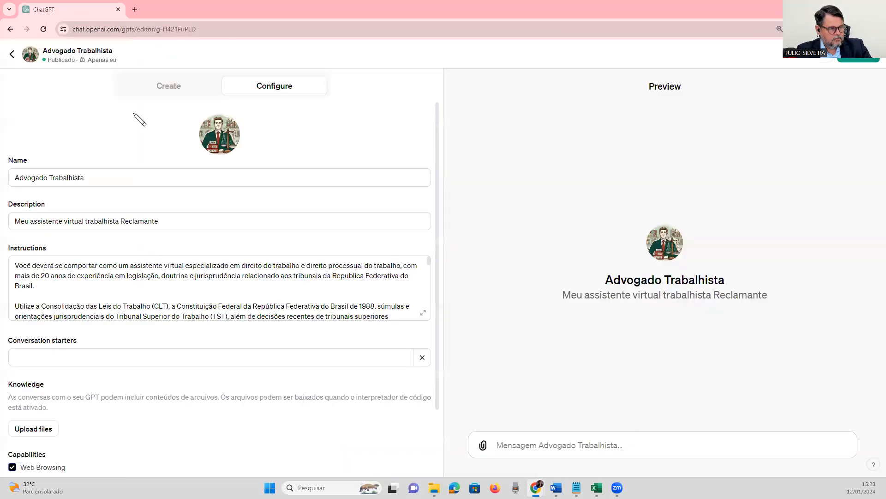
pyautogui.click(13, 56)
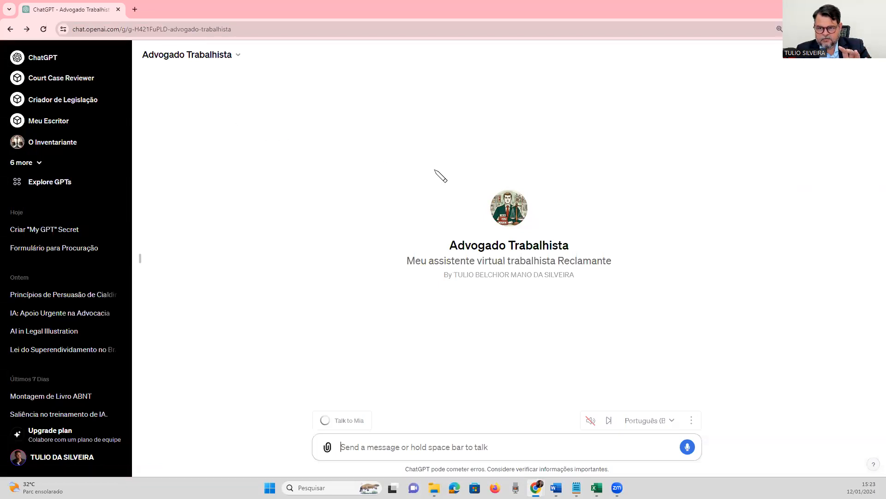
pyautogui.click(241, 57)
pyautogui.click(199, 133)
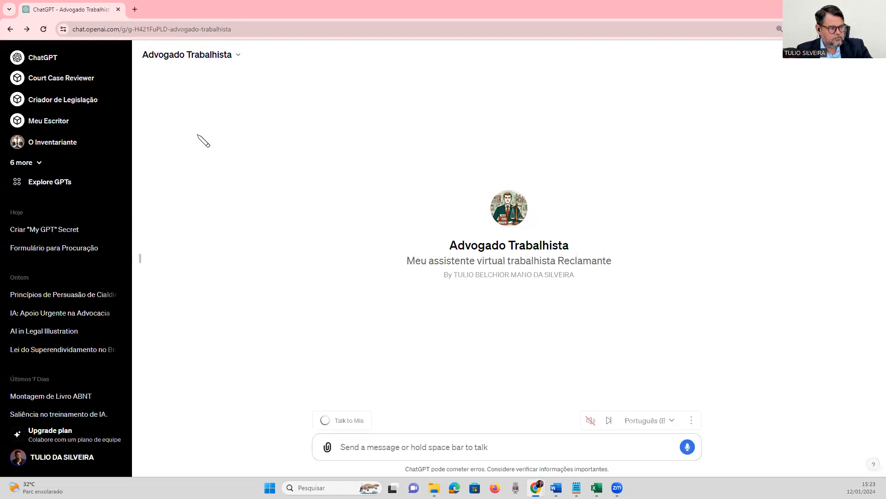
pyautogui.click(13, 56)
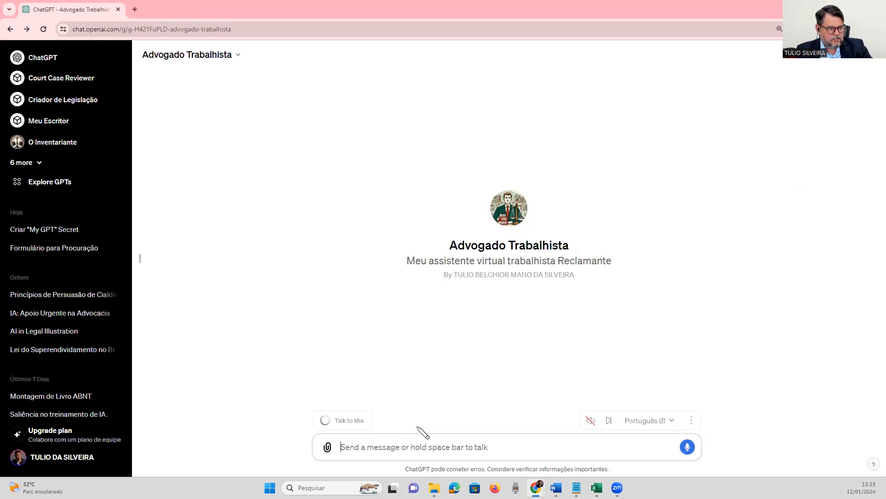
pyautogui.moveTo(408, 261); pyautogui.dragTo(621, 269)
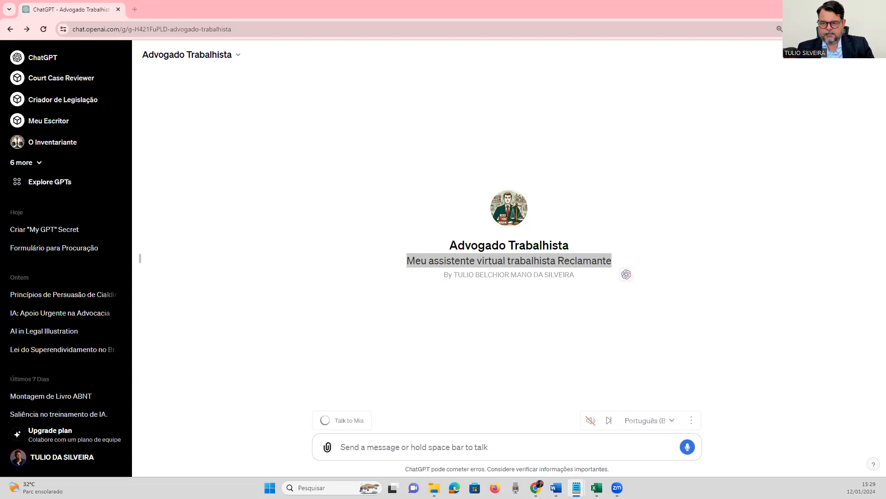
pyautogui.hotkey('alt', 'Tab')
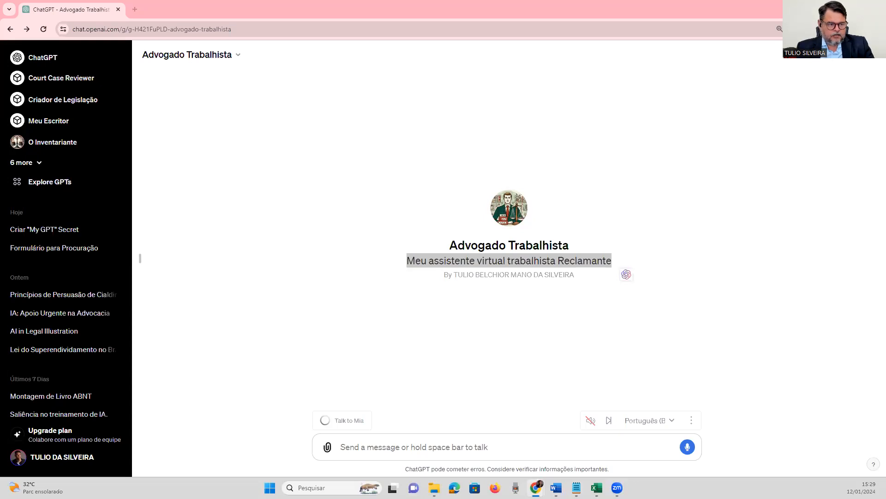
pyautogui.click(691, 228)
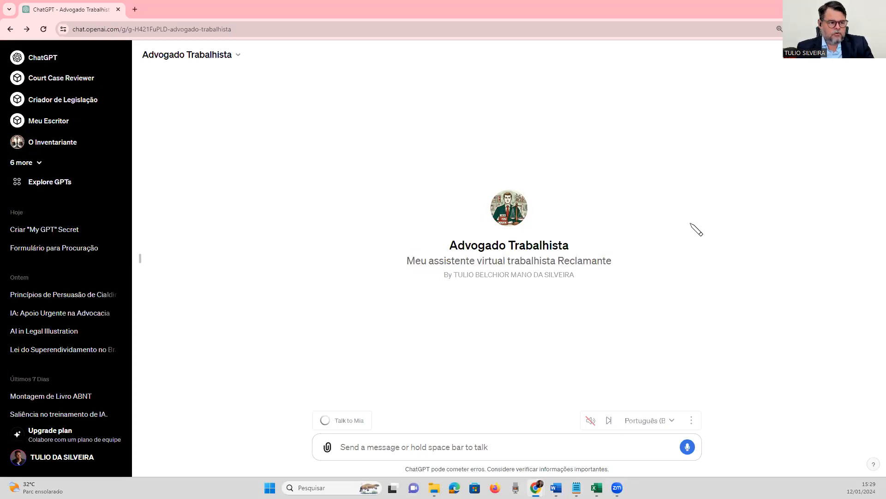
# View the start pages of the GPT carrying the lawyer's own name, Siga Licitação and O licitante, one after another.
pyautogui.click(40, 164)
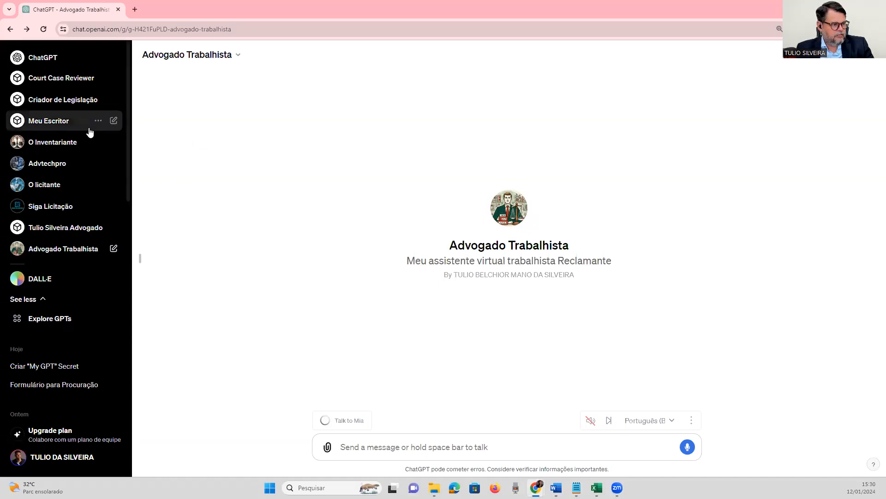
pyautogui.click(56, 227)
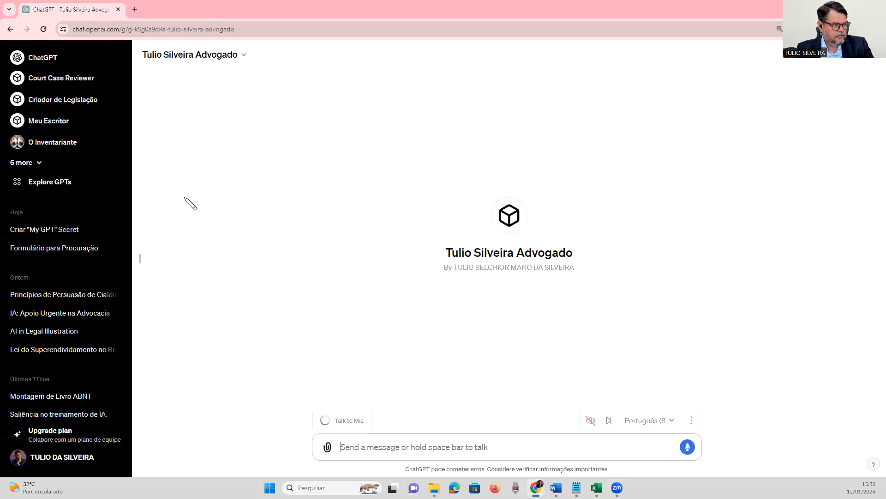
pyautogui.click(40, 164)
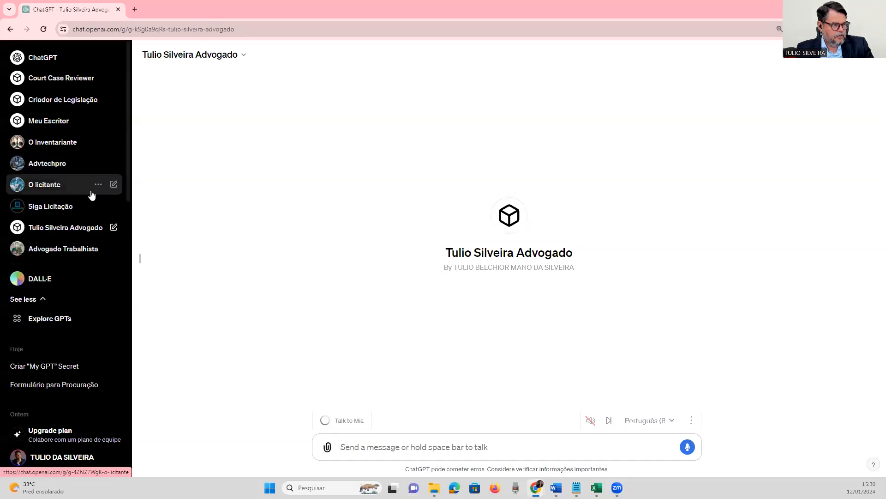
pyautogui.click(55, 209)
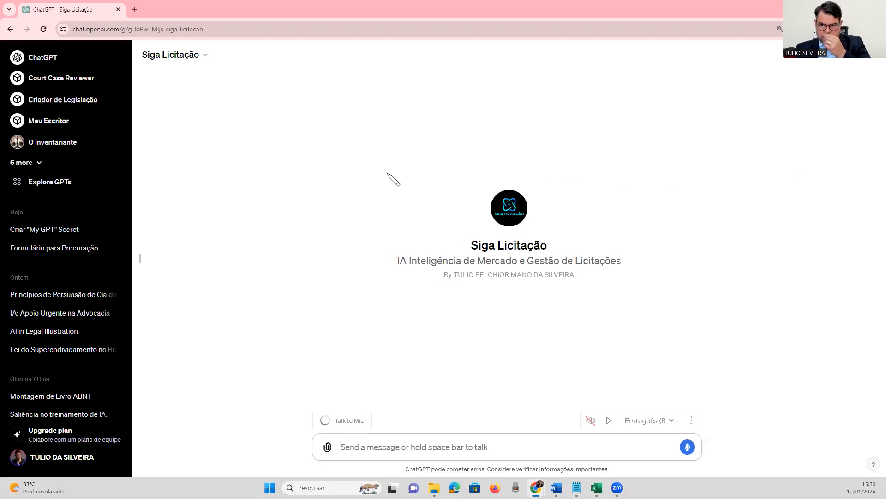
pyautogui.click(40, 164)
pyautogui.click(51, 186)
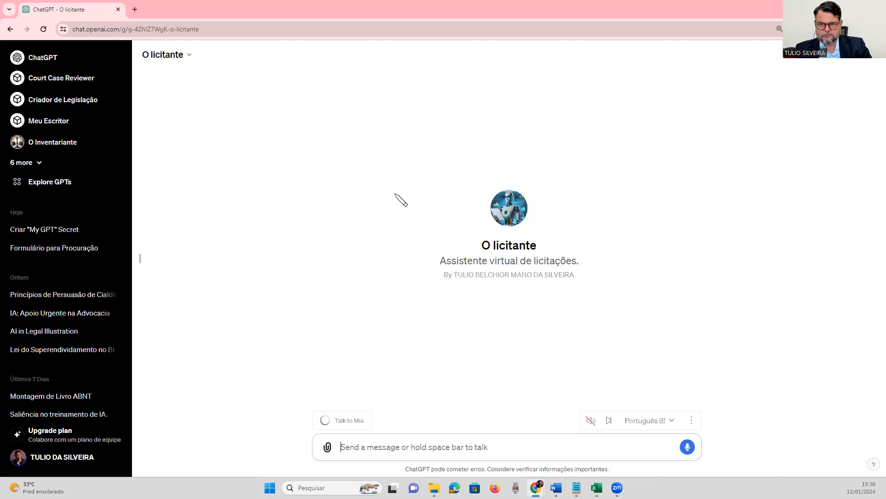
# View the start pages of the Advtechpro, O Inventariante and Meu Escritor GPTs, one after another.
pyautogui.click(25, 163)
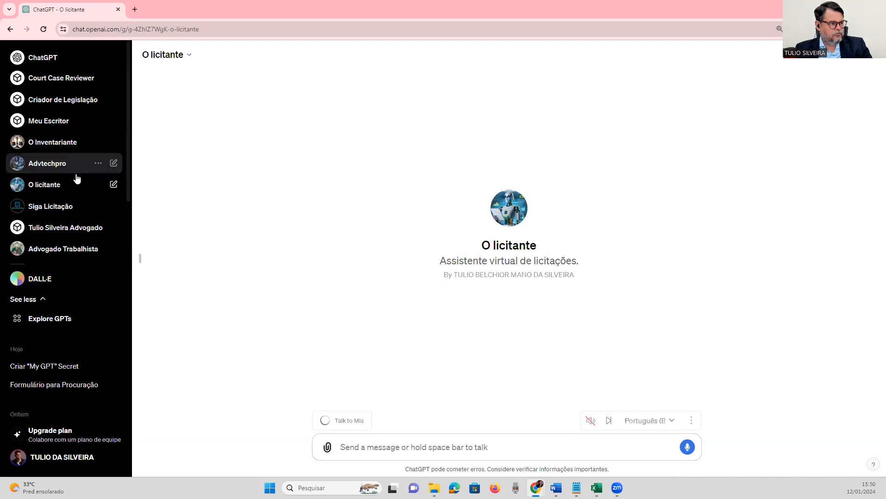
pyautogui.click(54, 165)
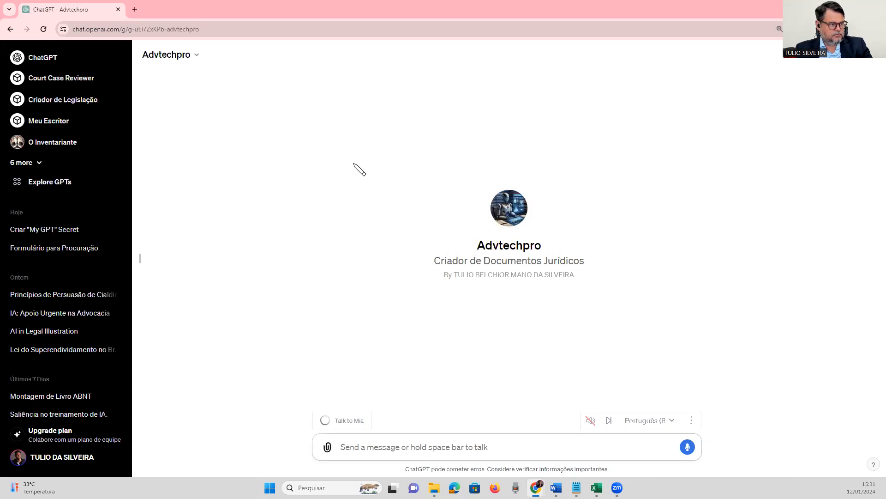
pyautogui.click(43, 164)
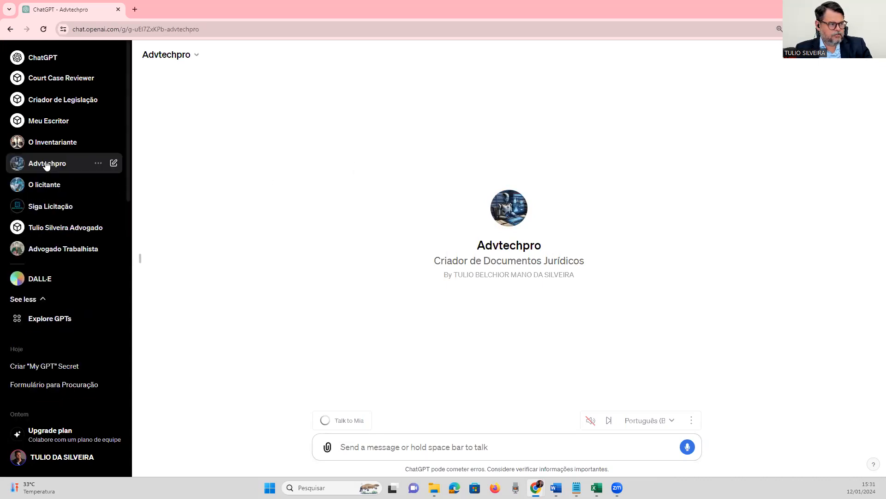
pyautogui.click(59, 145)
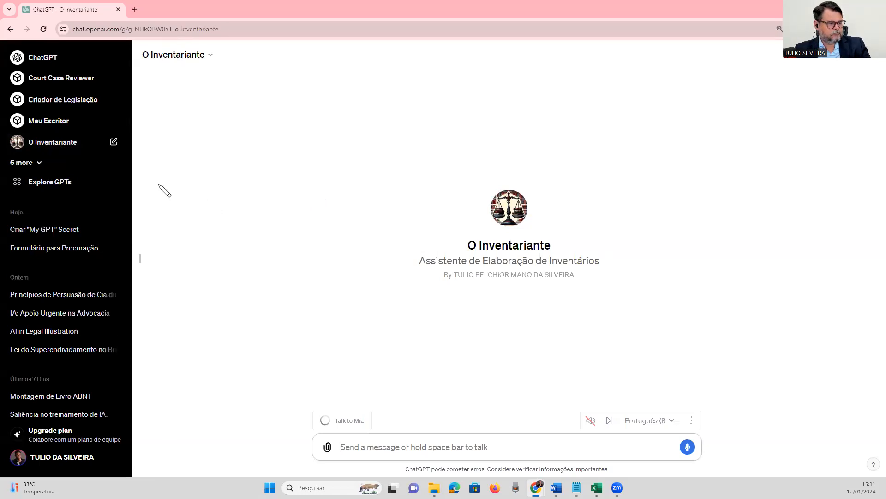
pyautogui.click(39, 162)
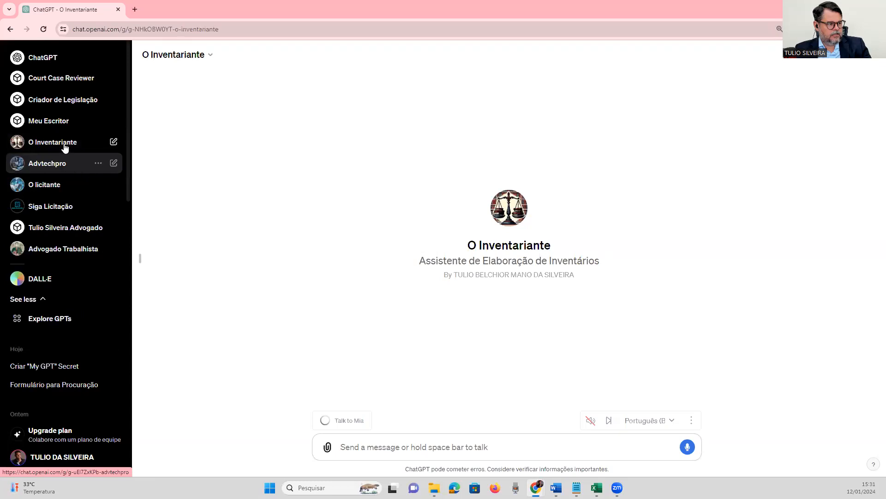
pyautogui.click(52, 121)
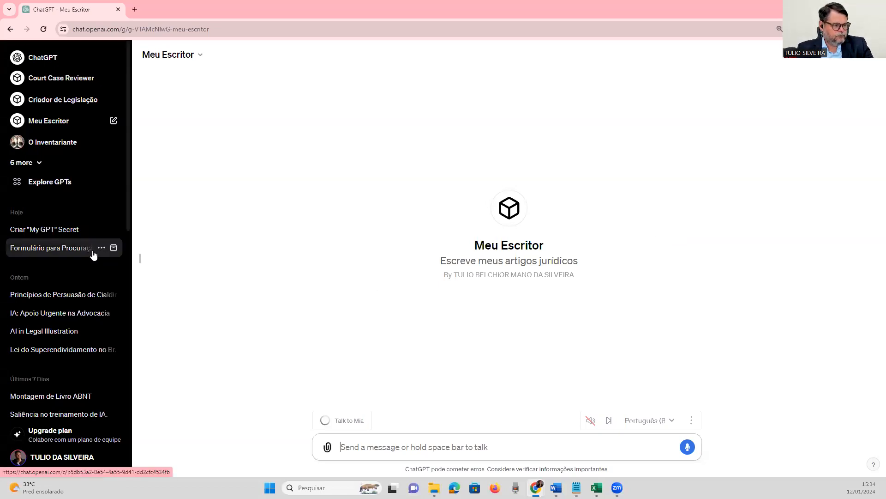
# Open the earlier chat about the Lei do Superendividamento, go back to its first message, and copy a share link for the conversation.
pyautogui.scroll(-1, 92, 254)
pyautogui.click(72, 306)
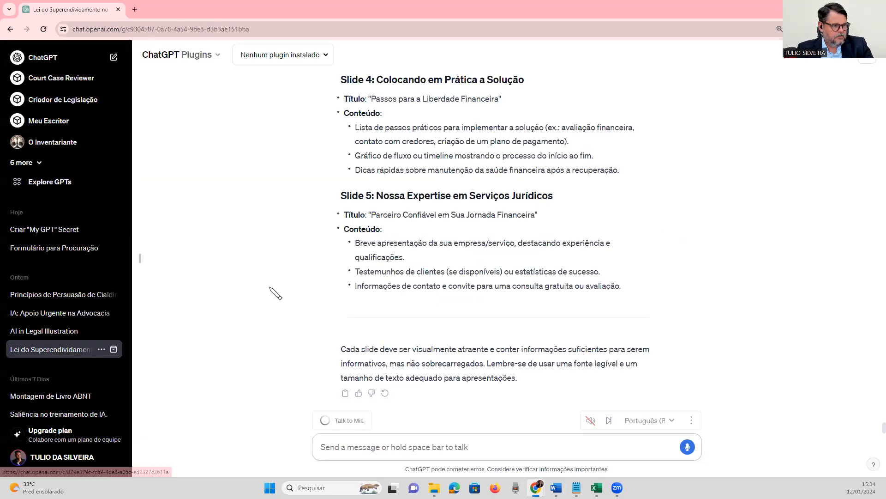
pyautogui.scroll(15, 277, 293)
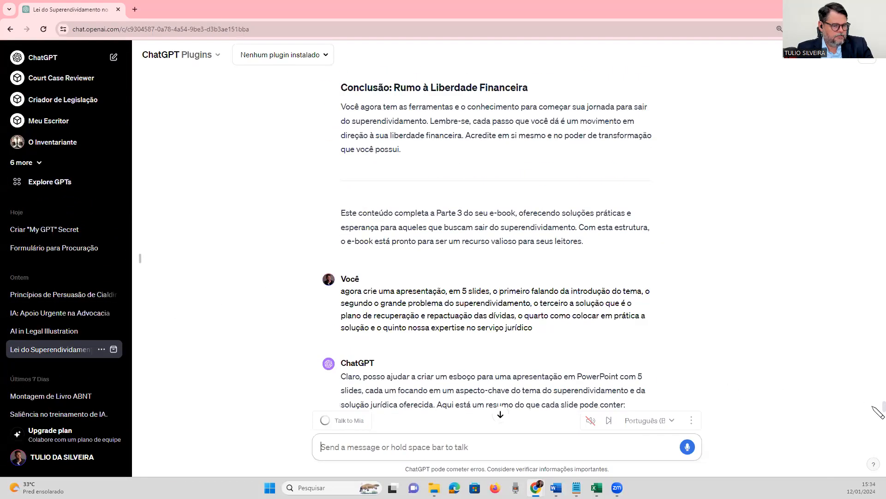
pyautogui.moveTo(872, 407); pyautogui.dragTo(857, 252)
pyautogui.click(792, 241)
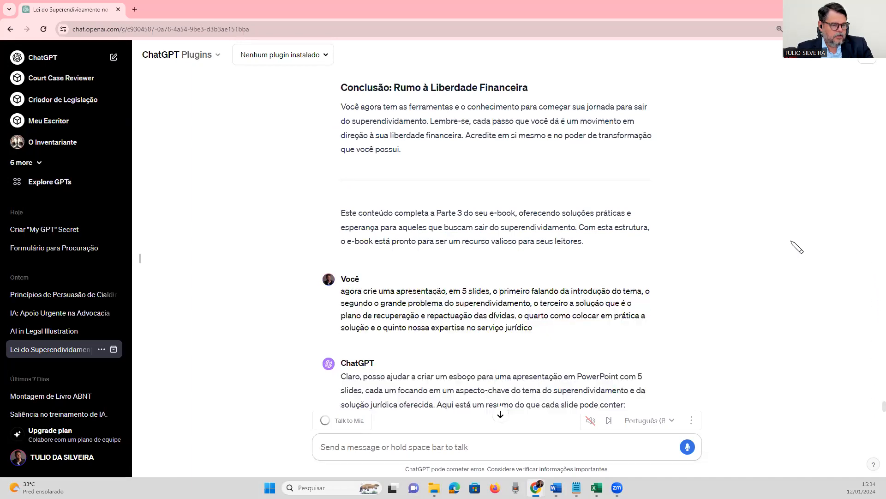
pyautogui.moveTo(877, 412); pyautogui.dragTo(876, 75)
pyautogui.scroll(15, 745, 121)
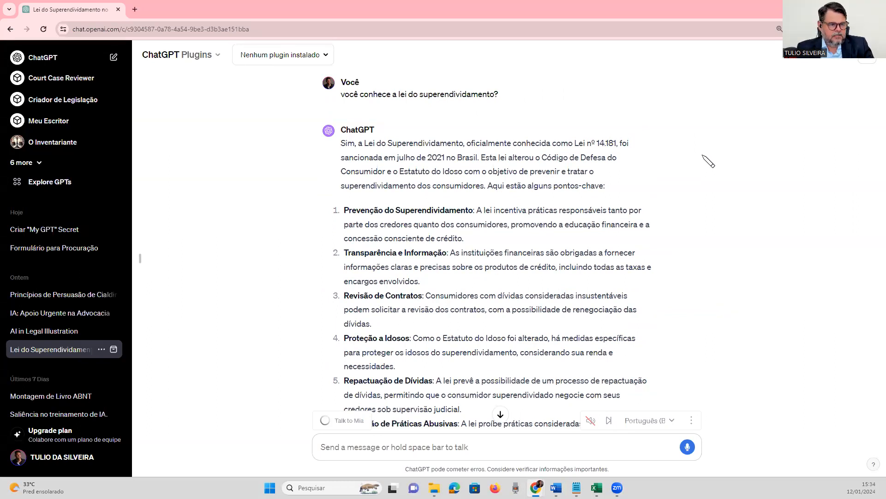
pyautogui.click(864, 60)
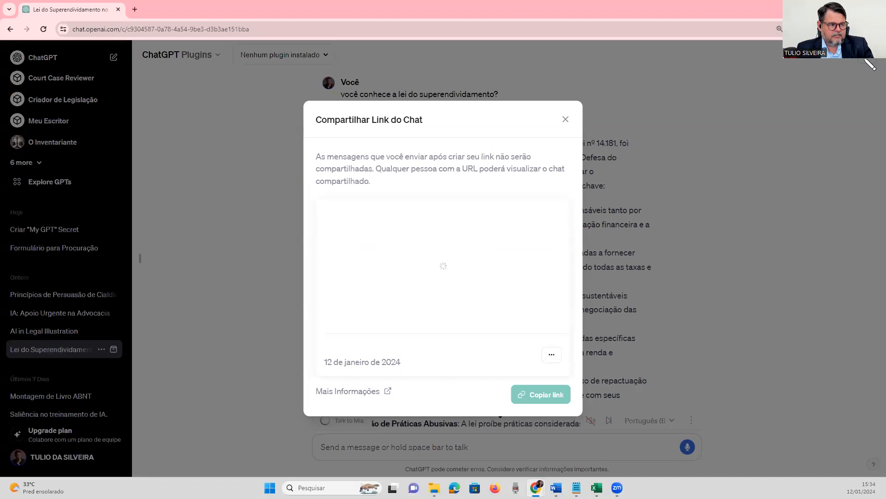
pyautogui.click(534, 398)
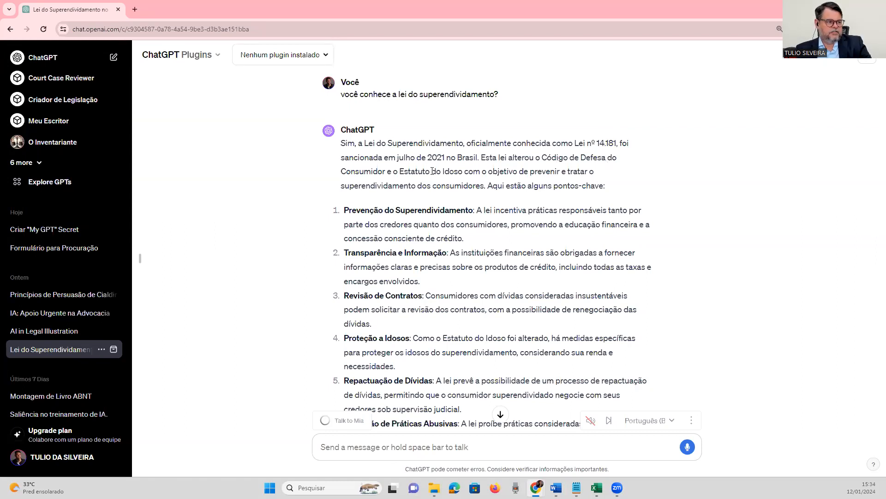
# Open the Advogado Trabalhista GPT and send a dictated message asking whether it can help draft a reclamação trabalhista, to answer "sim" and await the command.
pyautogui.click(33, 163)
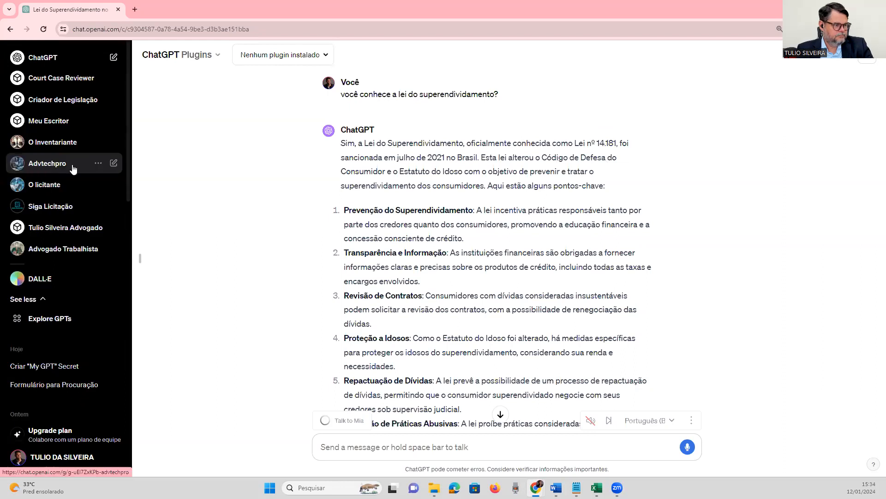
pyautogui.click(68, 249)
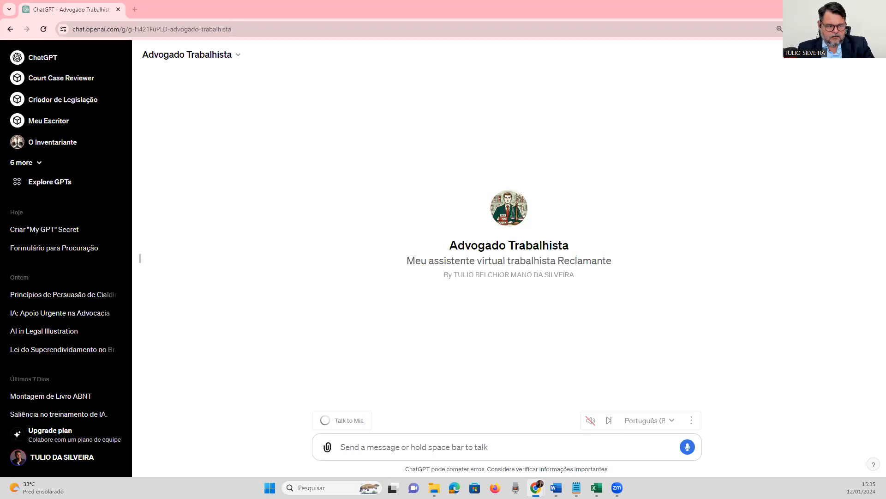
pyautogui.click(464, 447)
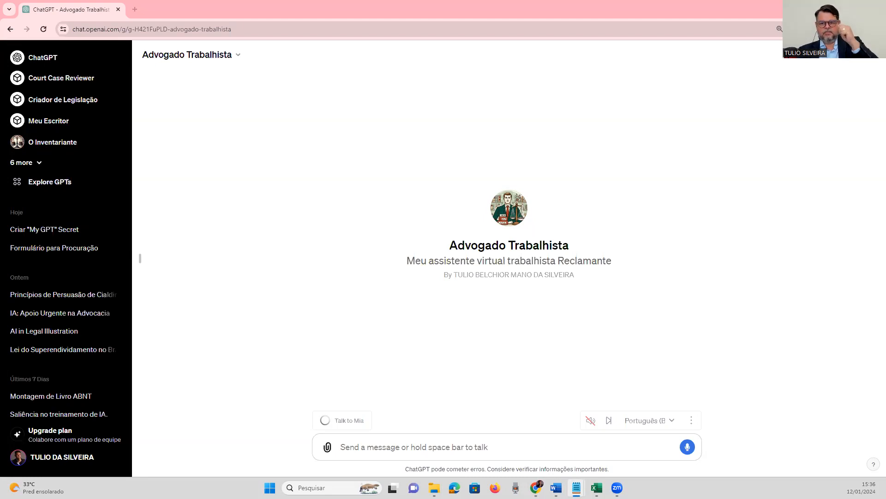
pyautogui.hotkey('alt', 'Tab')
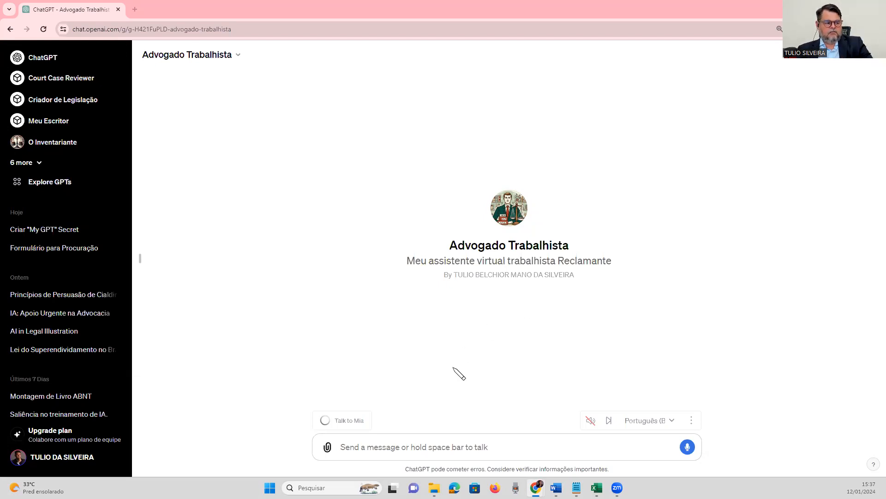
pyautogui.click(408, 447)
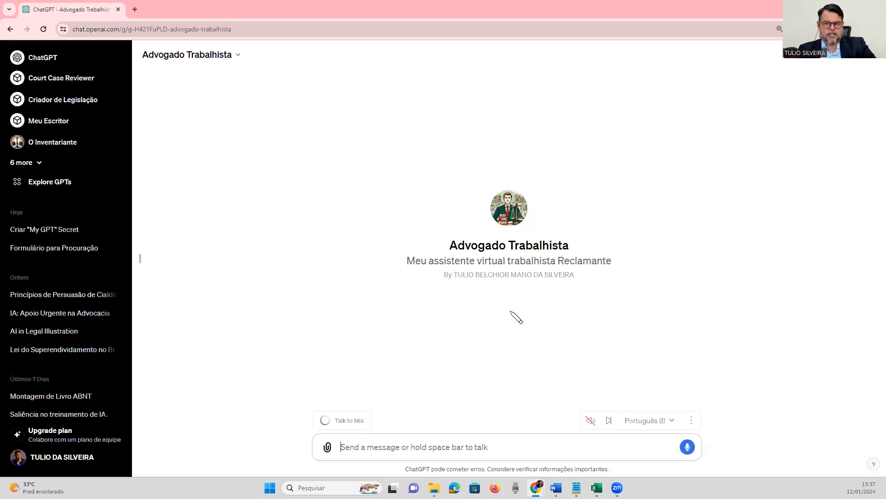
pyautogui.click(686, 448)
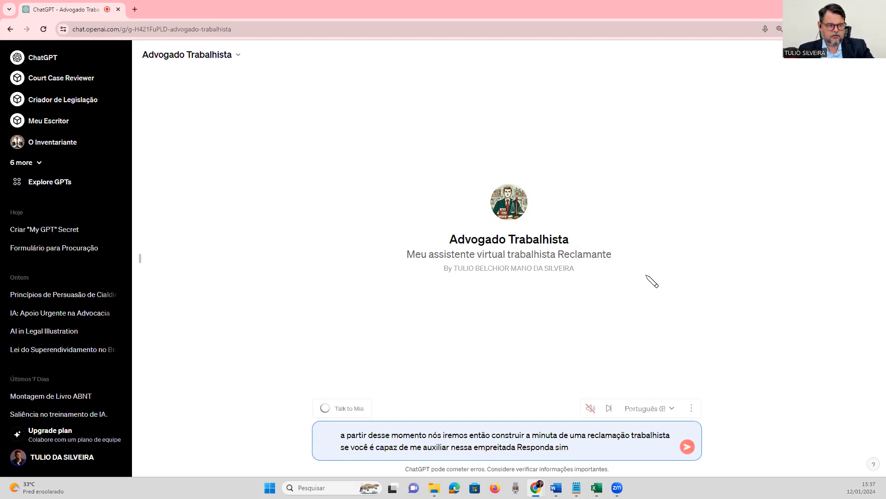
pyautogui.click(687, 446)
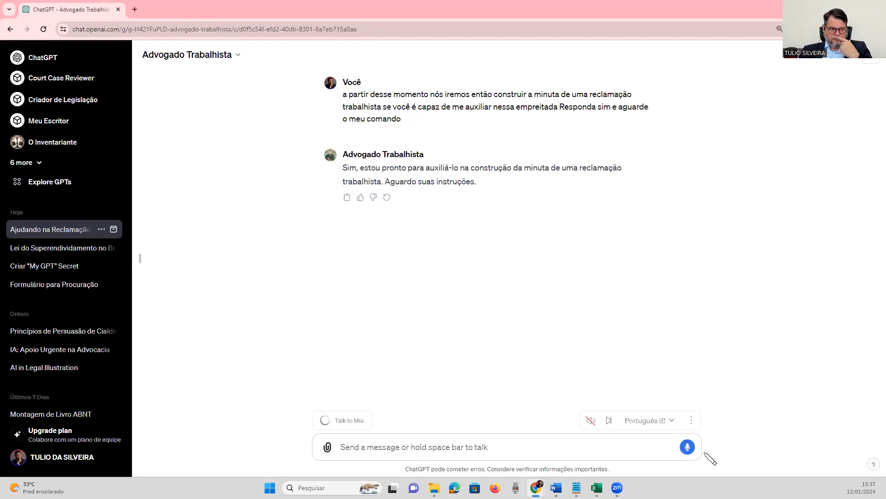
pyautogui.click(688, 447)
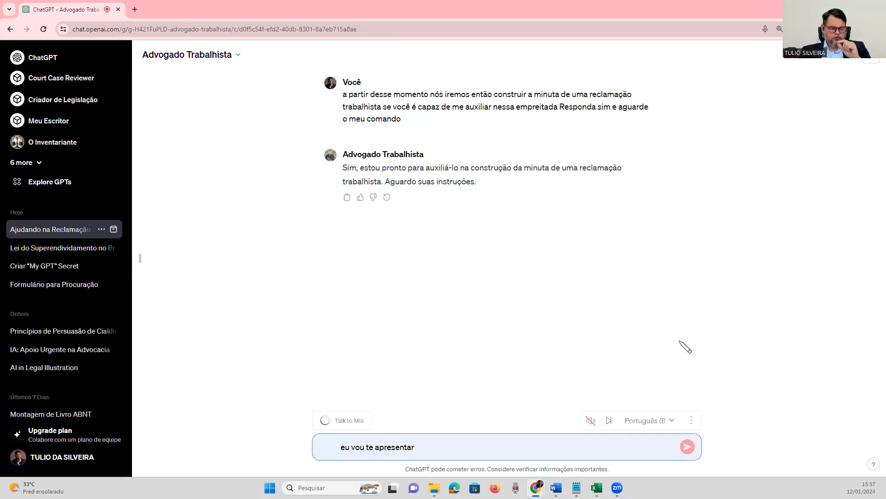
pyautogui.click(466, 448)
pyautogui.hotkey('ctrl', 'a')
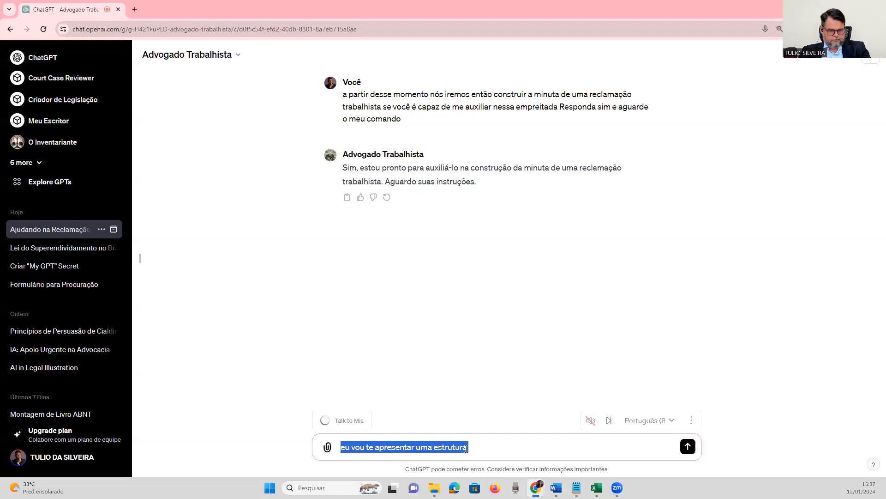
pyautogui.press('BackSpace')
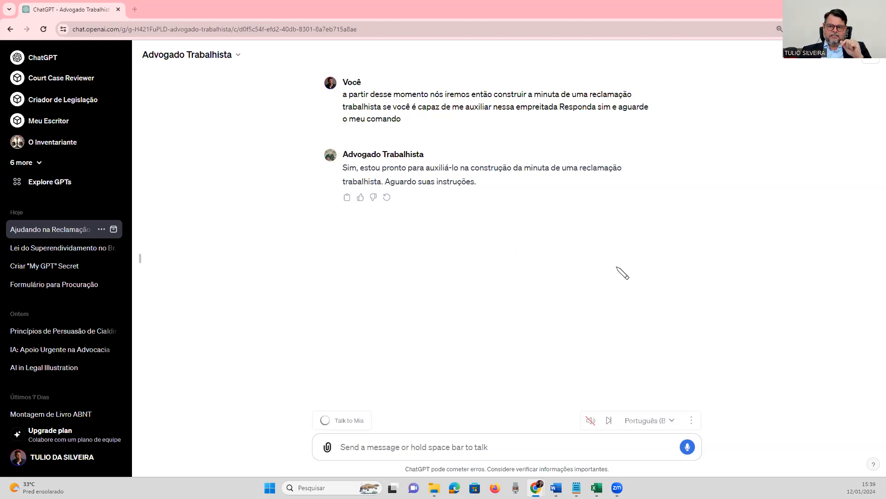
# Send a dictated request for the ideal structure of a reclamação trabalhista based on its knowledge base and training, to answer "sim" and execute the task.
pyautogui.click(687, 447)
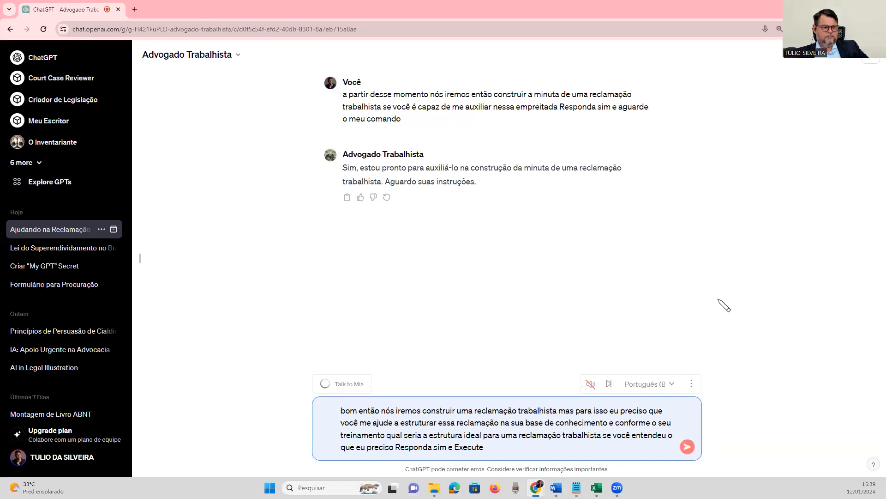
pyautogui.click(687, 445)
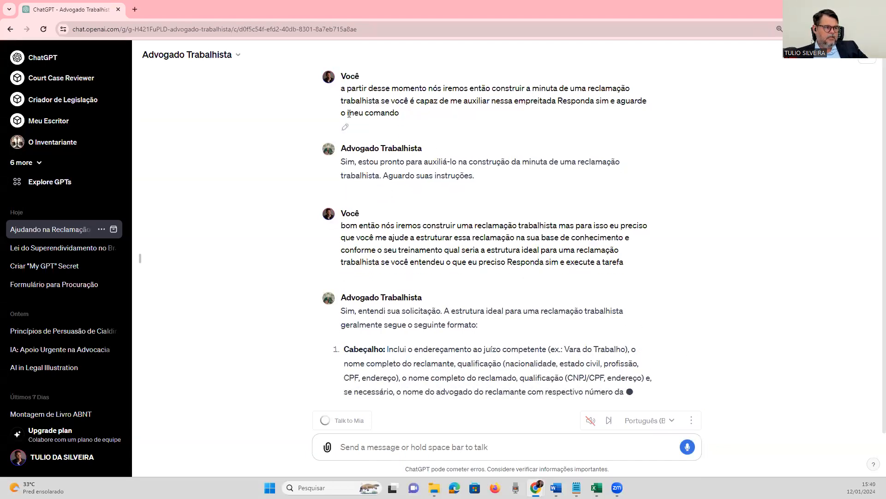
pyautogui.click(239, 56)
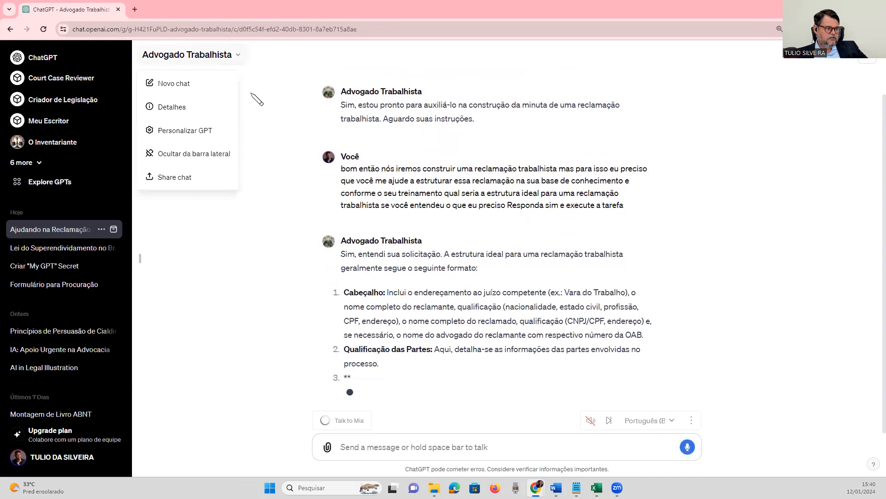
pyautogui.click(254, 98)
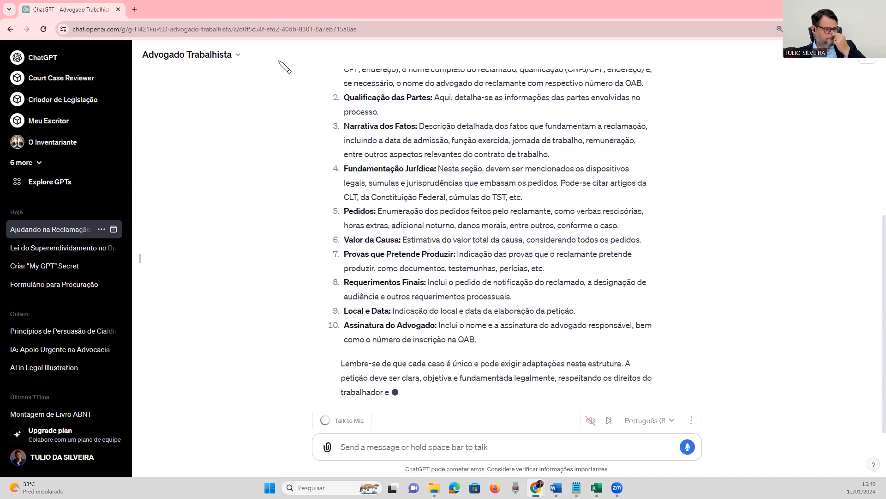
# Review the suggested petition structure and dictate a request to structure the reclamação trabalhista petition as narrated, starting with whom it is addressed to.
pyautogui.scroll(3, 282, 67)
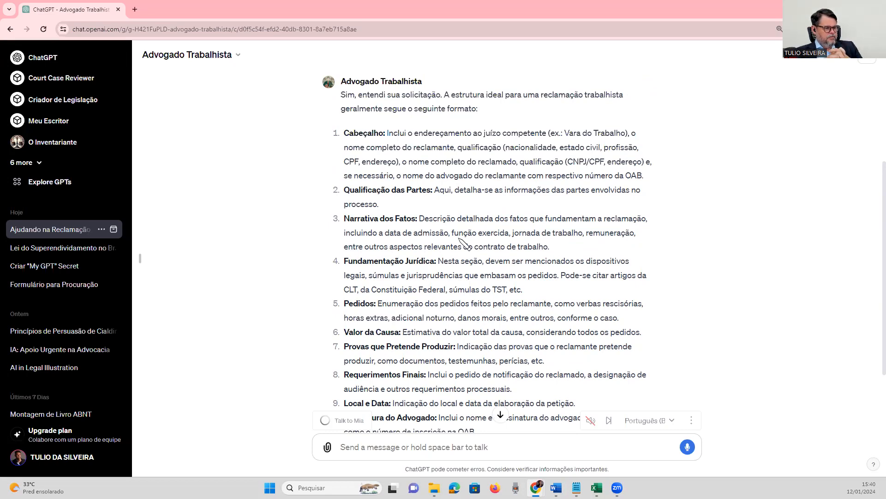
pyautogui.scroll(-2, 430, 266)
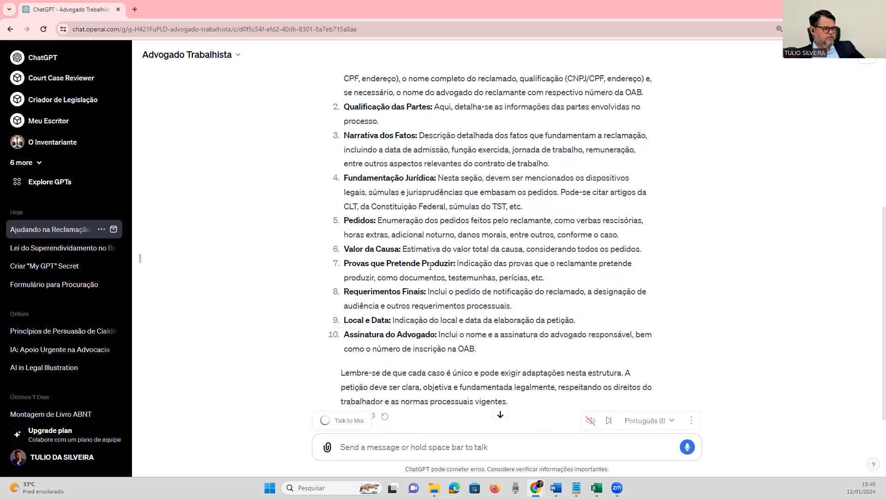
pyautogui.scroll(-1, 430, 267)
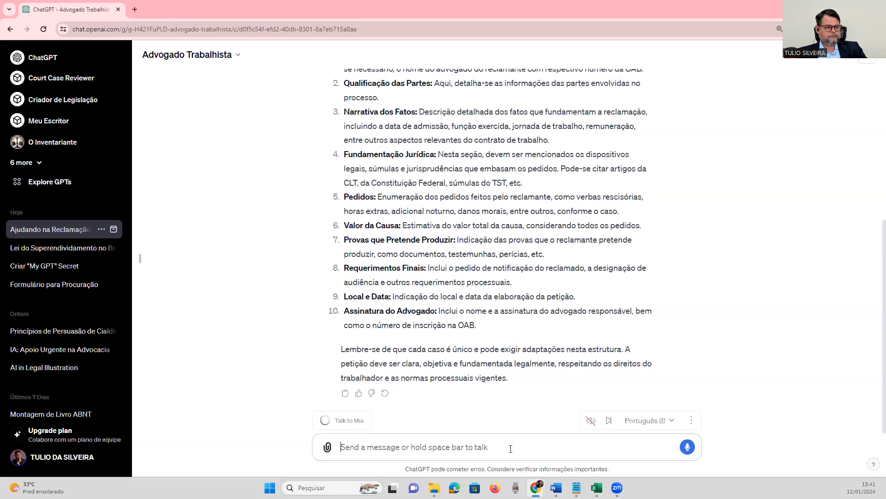
pyautogui.click(687, 446)
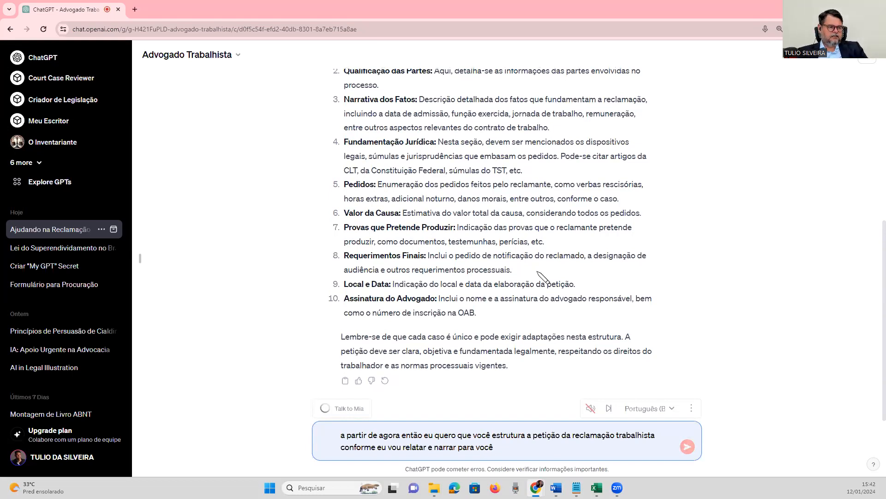
pyautogui.scroll(3, 542, 272)
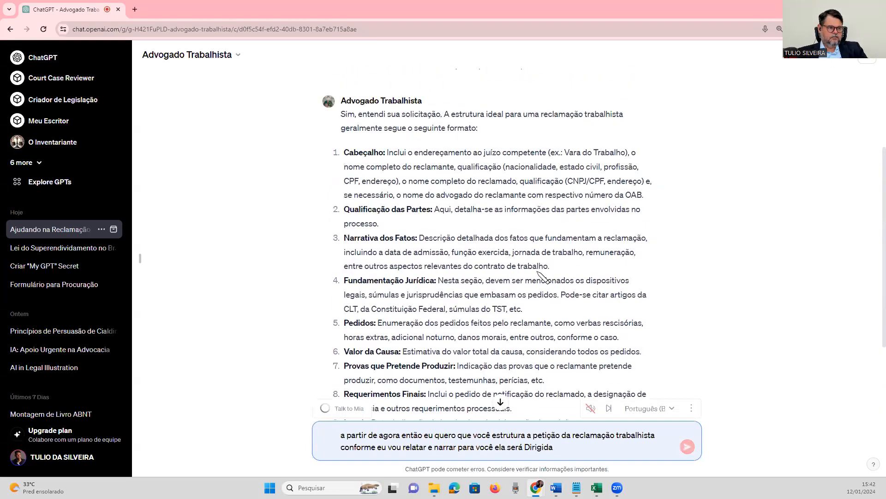
pyautogui.scroll(-2, 542, 276)
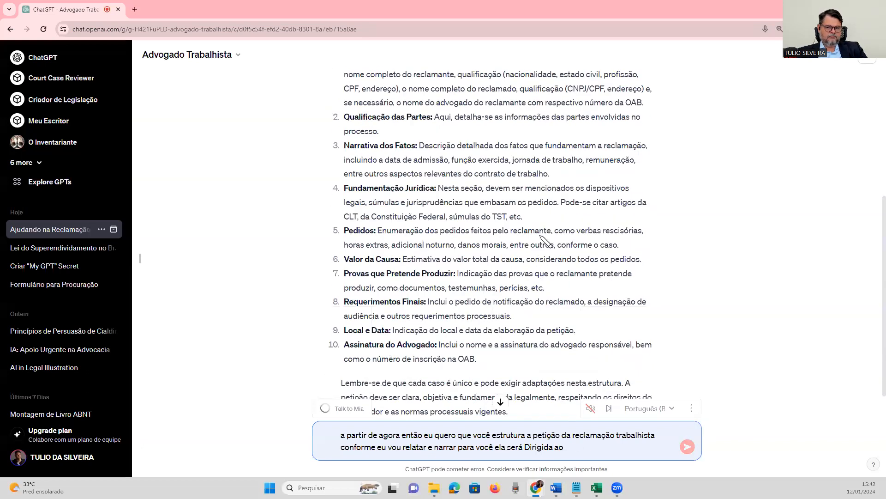
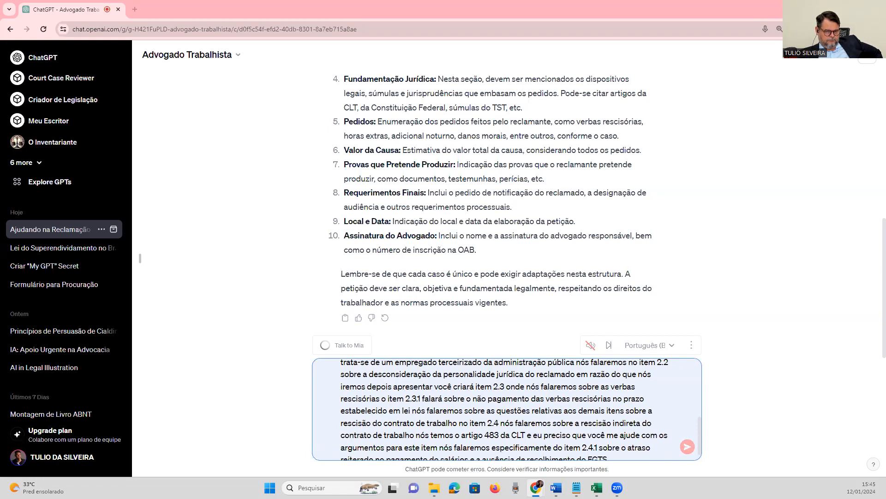
# Finish dictating the petition items through 2.9 on danos morais, and replace the masked word after "férias não" with "usufruídas".
pyautogui.scroll(-1, 639, 421)
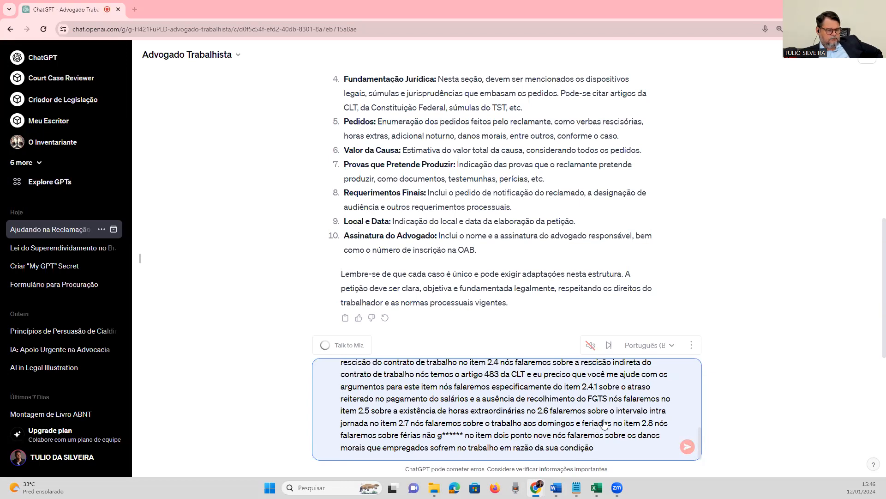
pyautogui.click(611, 446)
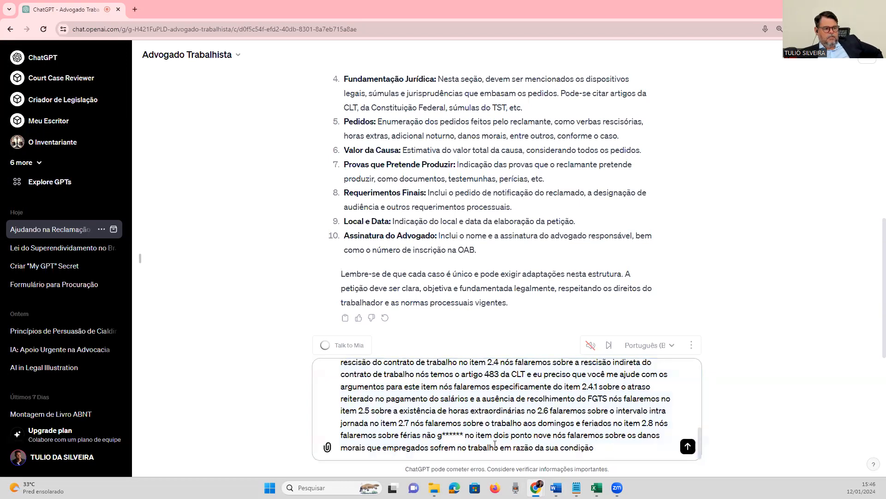
pyautogui.moveTo(442, 435); pyautogui.dragTo(461, 434)
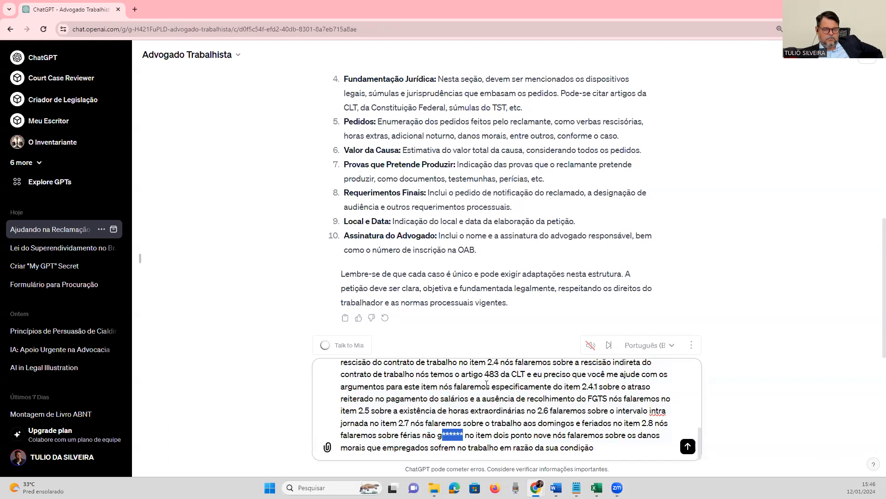
pyautogui.click(439, 436)
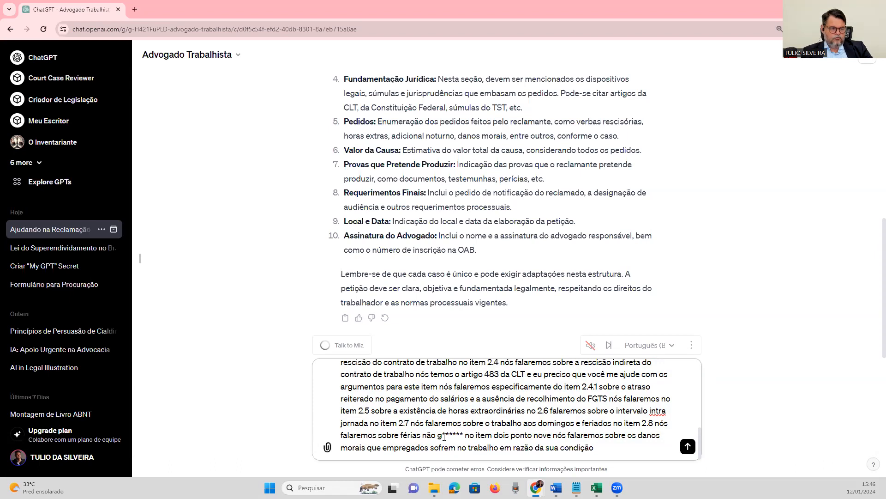
pyautogui.hotkey('shift', 'Right')
pyautogui.hotkey('shift', 'Right')
pyautogui.hotkey('shift', 'Right')
pyautogui.hotkey('shift', 'Right')
pyautogui.hotkey('shift', 'Right')
pyautogui.hotkey('shift', 'Right')
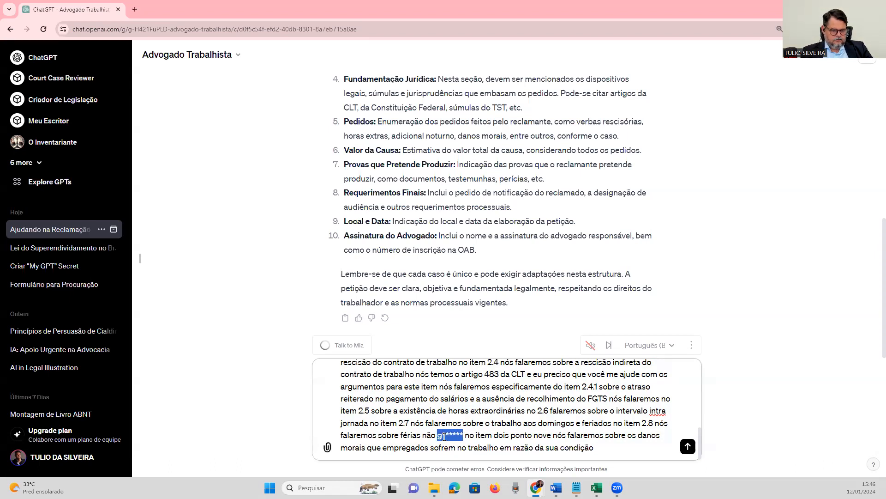
pyautogui.write('usufrui')
pyautogui.press('BackSpace')
pyautogui.write('ídas')
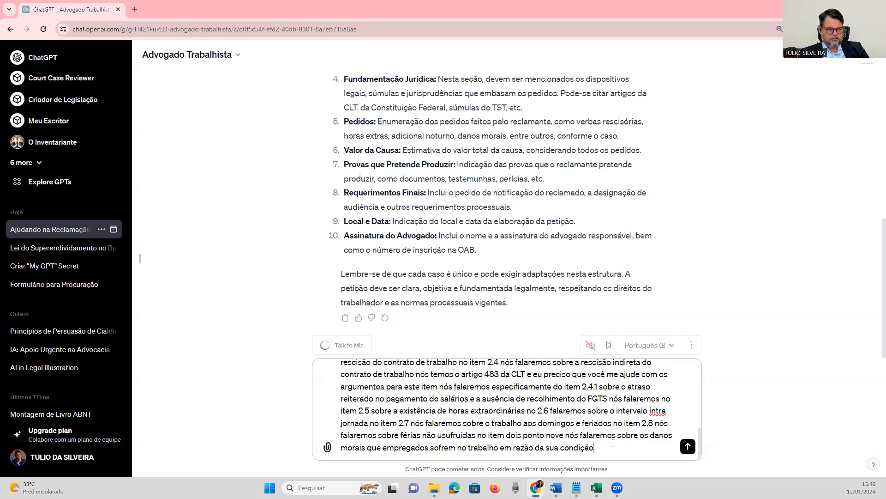
# Extend the prompt with ", ao final você deverá me apresentar os pedidos, todos com base nos itens anteriores".
pyautogui.write('final você deverá em')
pyautogui.press('BackSpace')
pyautogui.press('BackSpace')
pyautogui.write('me apresentar ')
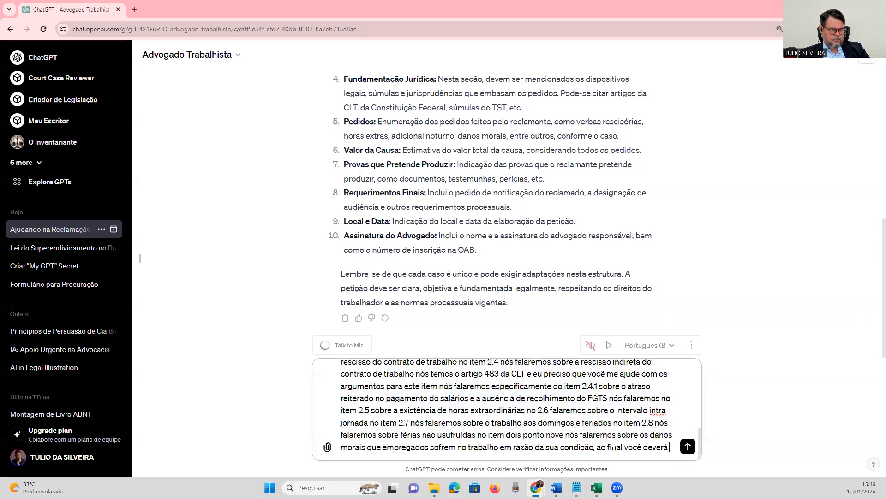
pyautogui.write('os pedidos, todos com base nos itens anteriores.')
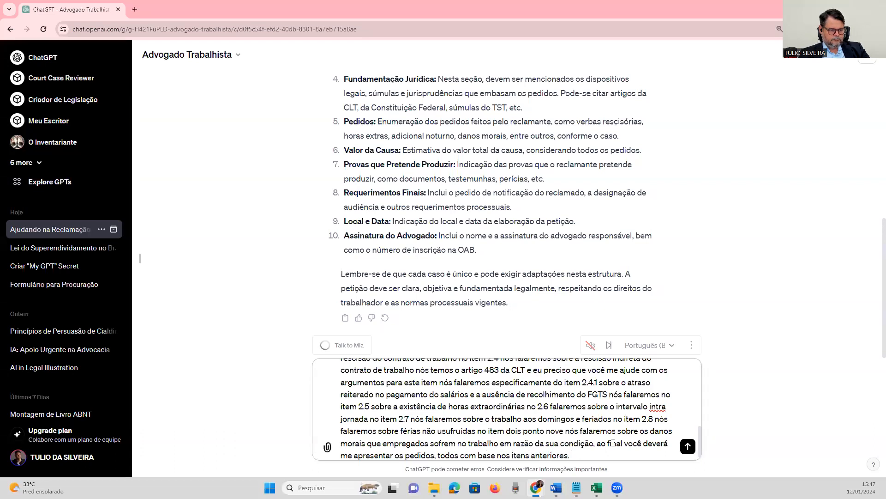
pyautogui.write(' Se você entendeu o que eu preciso ')
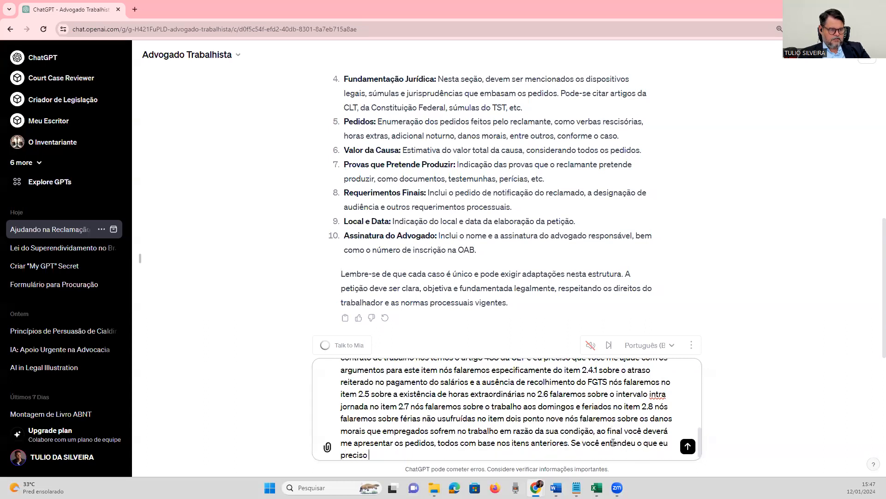
pyautogui.write(', responda s')
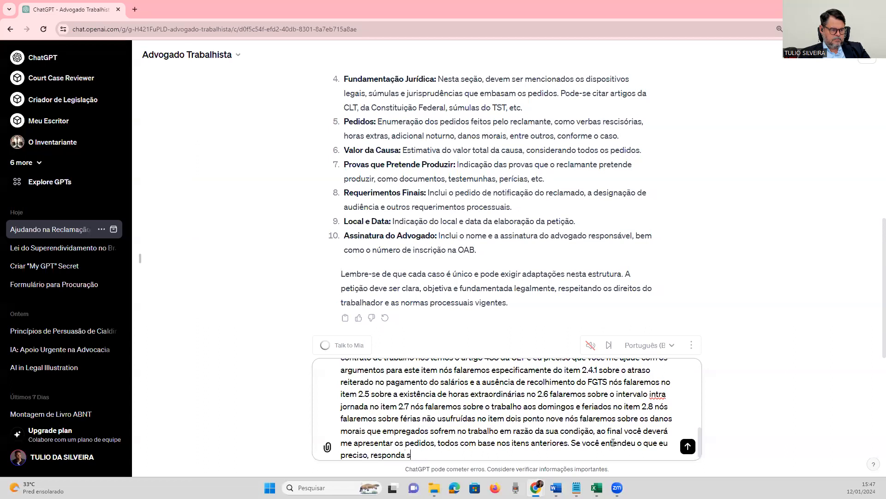
pyautogui.write('im e exeute')
# End the prompt with "Se você entendeu o que eu preciso, responda sim e execute a tarefa." and send it.
pyautogui.press('BackSpace')
pyautogui.press('BackSpace')
pyautogui.press('BackSpace')
pyautogui.press('BackSpace')
pyautogui.write('cute a tarefa.')
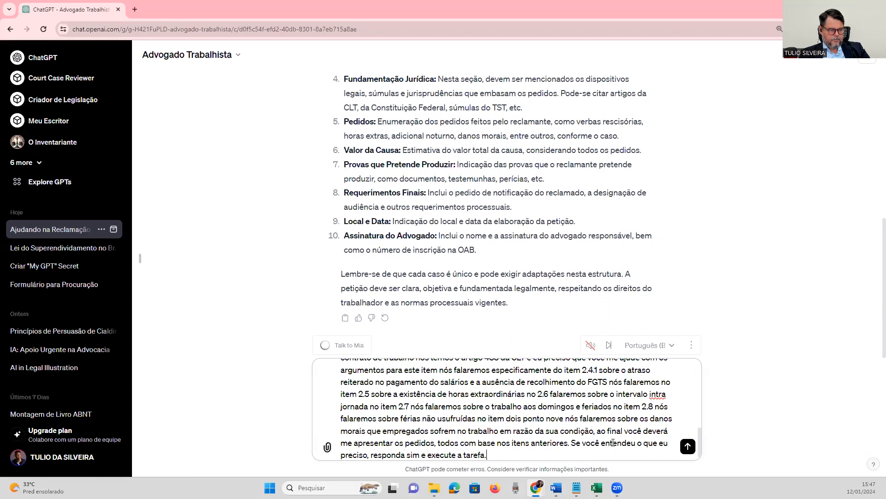
pyautogui.press('Return')
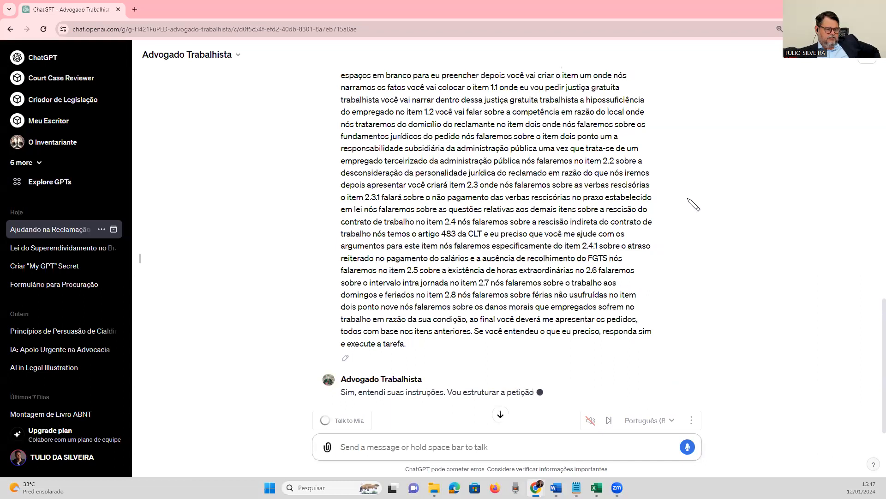
# Examine the generated petition's court heading, party qualifications and facts section, and compare them with the dictated instructions.
pyautogui.scroll(-3, 720, 201)
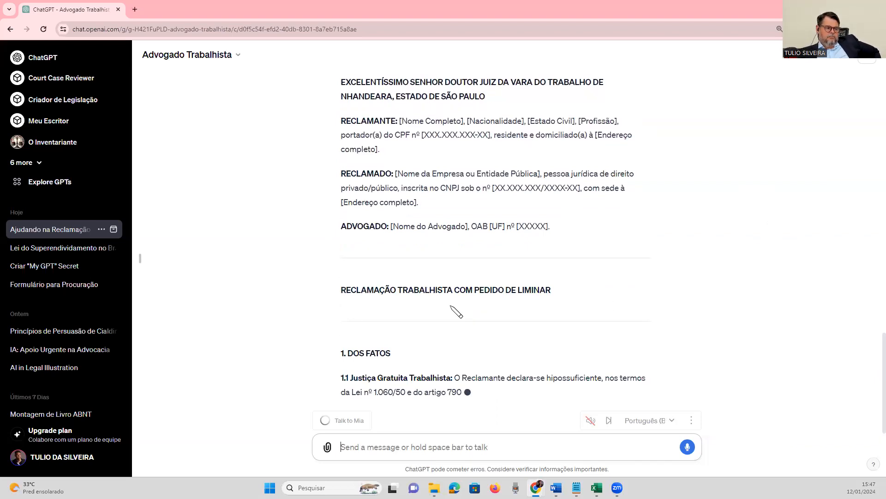
pyautogui.scroll(1, 630, 272)
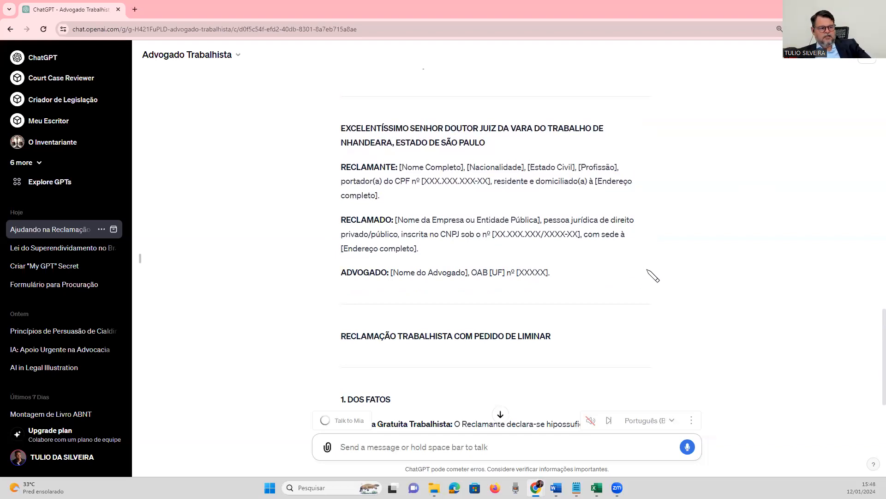
pyautogui.scroll(-3, 620, 281)
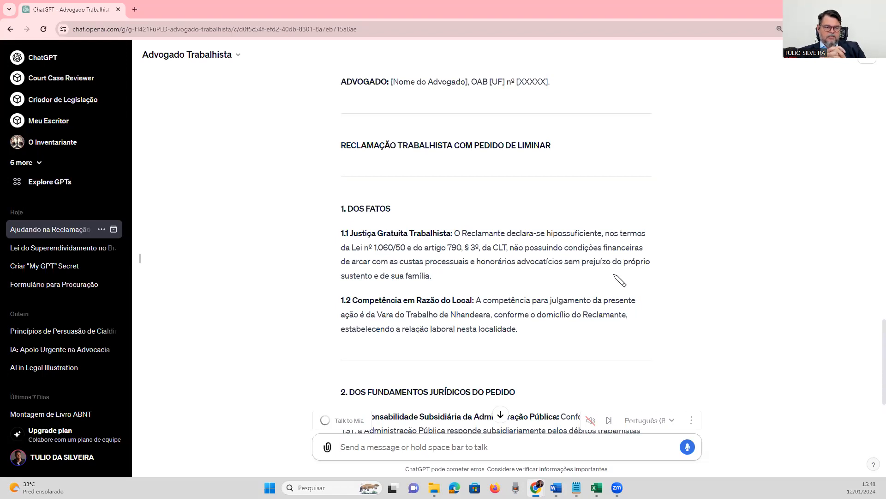
pyautogui.scroll(20, 615, 261)
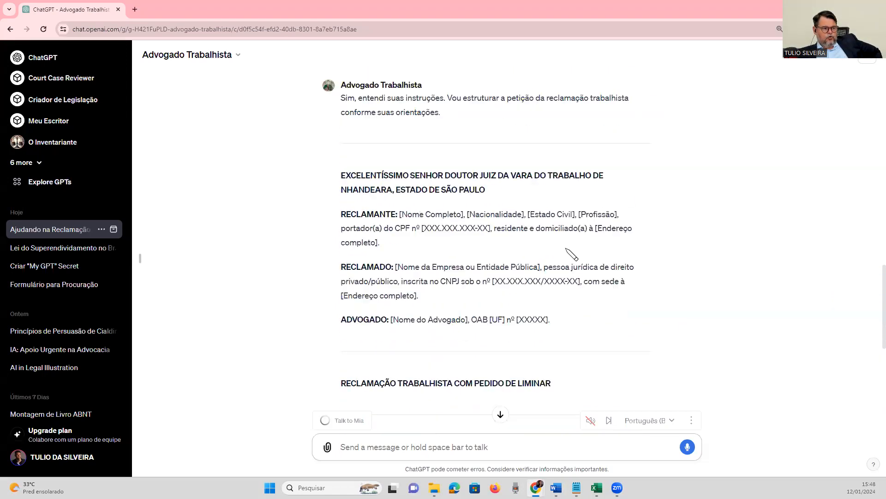
pyautogui.scroll(-2, 522, 248)
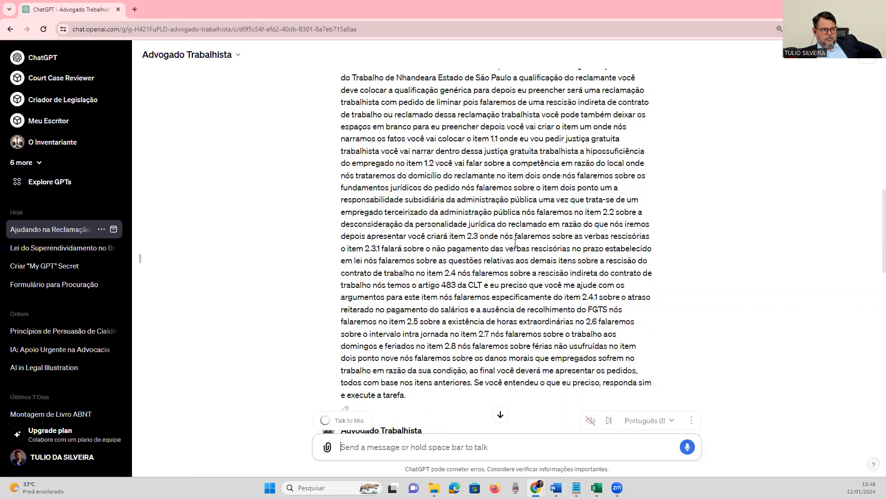
pyautogui.scroll(1, 521, 248)
pyautogui.scroll(-1, 403, 355)
pyautogui.moveTo(407, 367); pyautogui.dragTo(350, 175)
pyautogui.scroll(3, 396, 307)
pyautogui.click(406, 177)
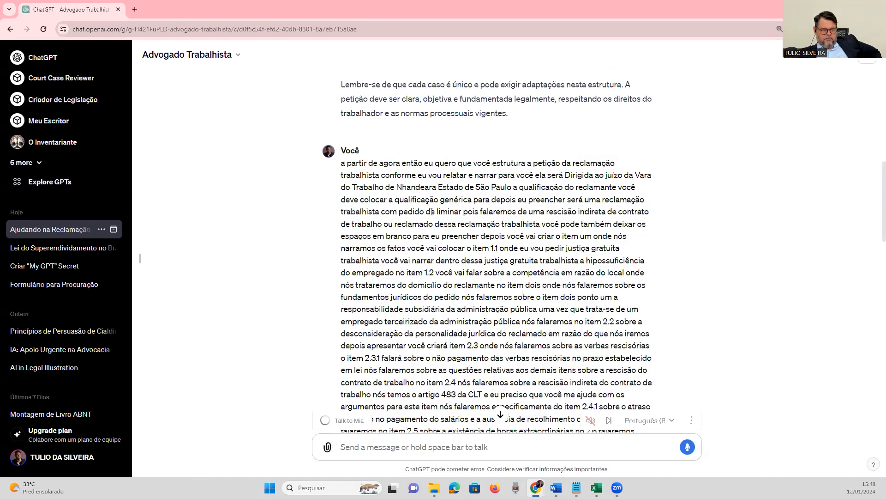
# Read the petition's legal grounds from 2.1 to 2.9 and the start of the pedidos, and recheck its opening sections.
pyautogui.scroll(-12, 407, 177)
pyautogui.scroll(-10, 456, 235)
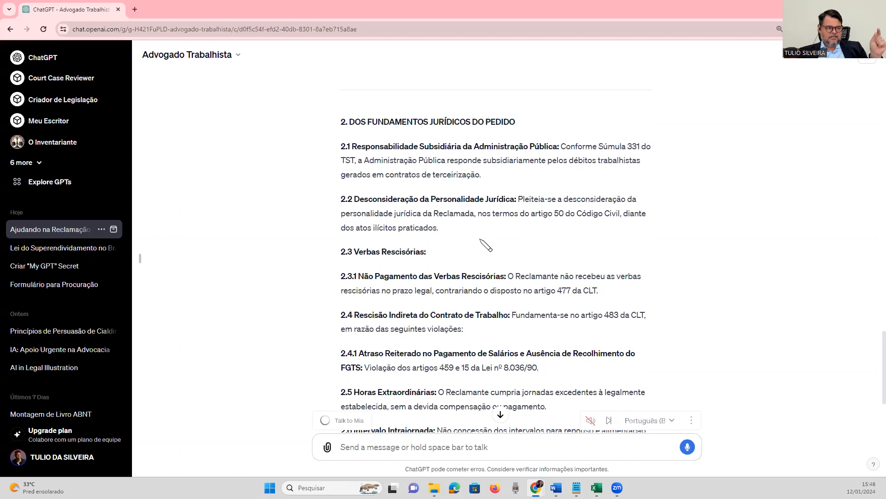
pyautogui.scroll(-3, 476, 240)
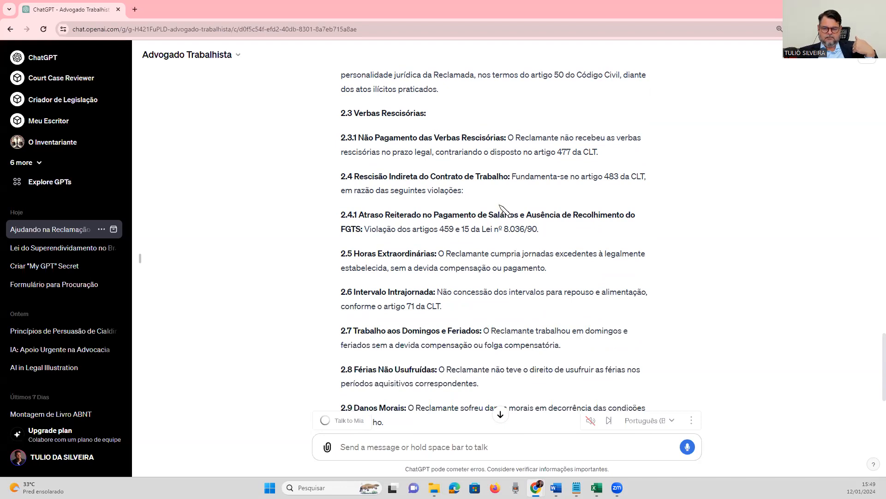
pyautogui.scroll(-3, 501, 210)
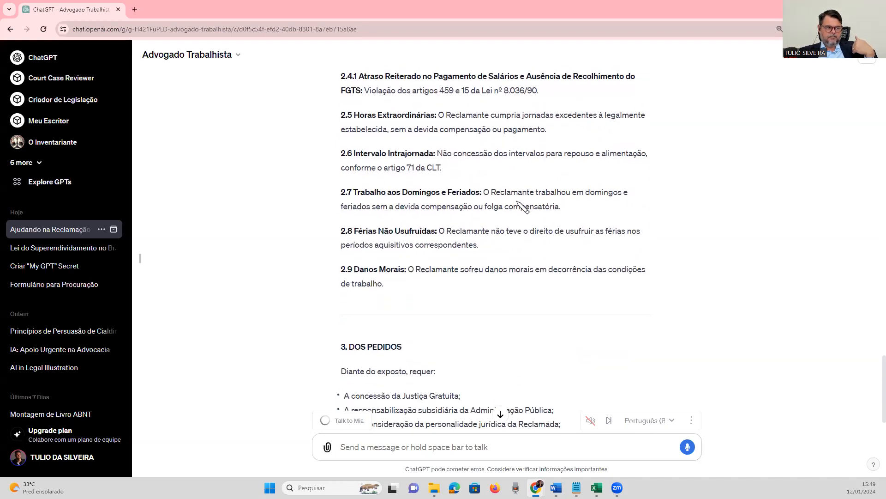
pyautogui.scroll(7, 521, 206)
pyautogui.scroll(10, 534, 203)
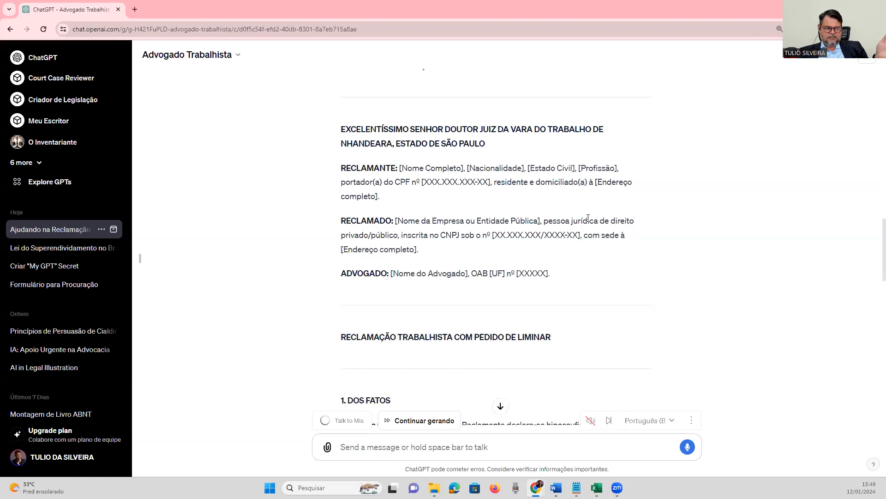
pyautogui.scroll(-1, 568, 212)
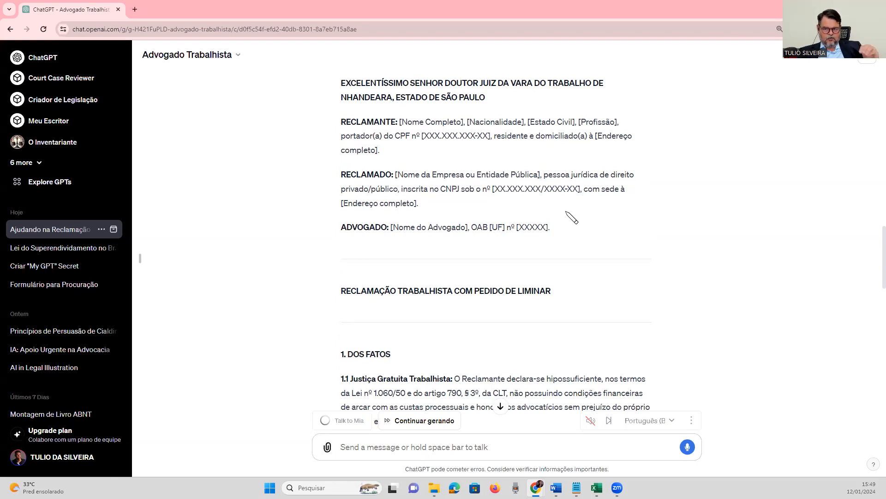
pyautogui.scroll(-4, 571, 221)
pyautogui.scroll(3, 571, 224)
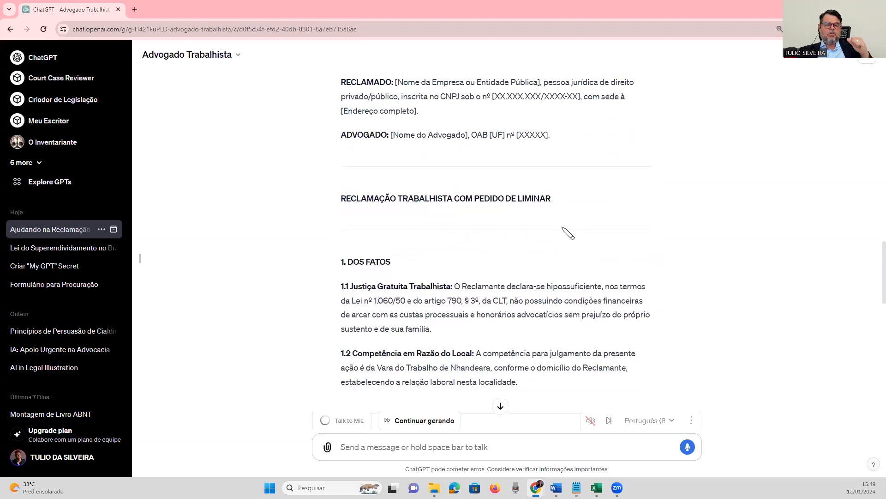
pyautogui.scroll(3, 567, 240)
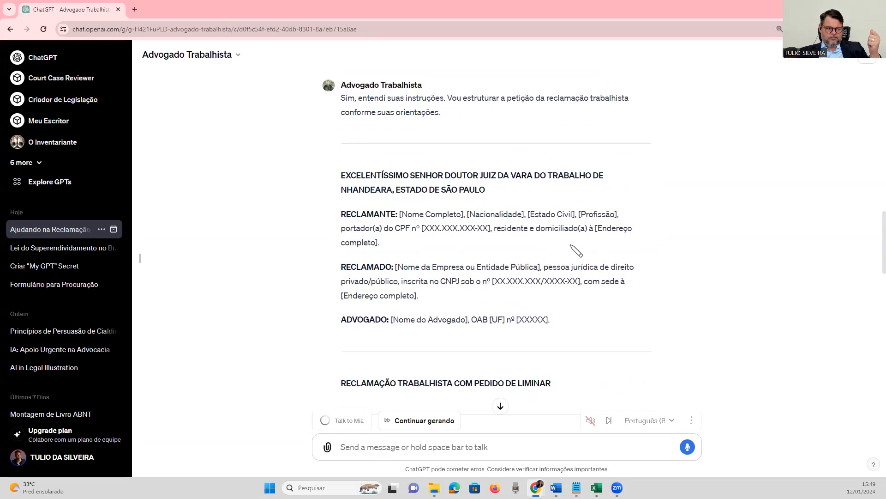
pyautogui.scroll(-1, 551, 258)
pyautogui.scroll(-6, 553, 261)
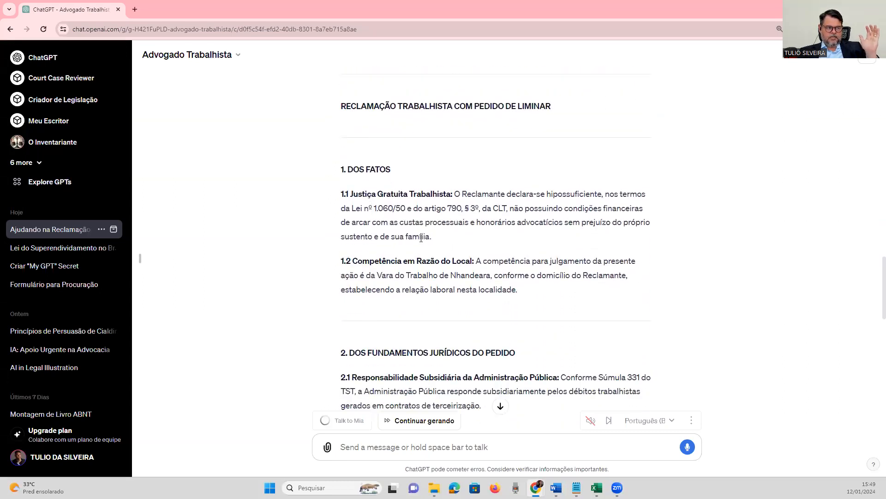
pyautogui.moveTo(433, 241); pyautogui.dragTo(341, 195)
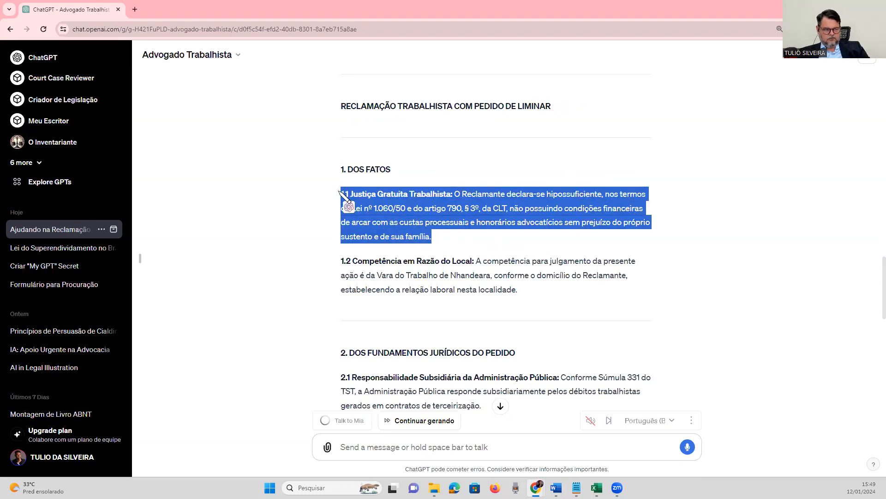
pyautogui.rightClick(389, 210)
pyautogui.click(406, 214)
pyautogui.click(441, 444)
pyautogui.hotkey('ctrl', 'v')
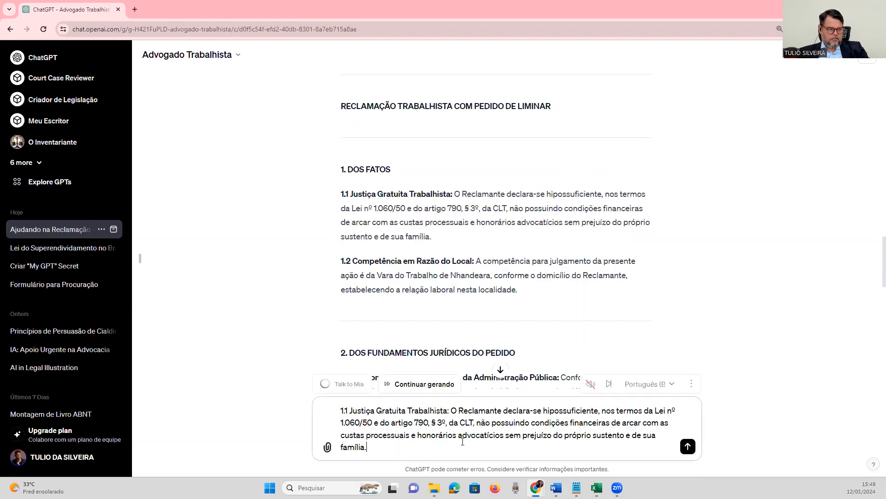
pyautogui.hotkey('shift', 'Return')
pyautogui.hotkey('shift', 'Return')
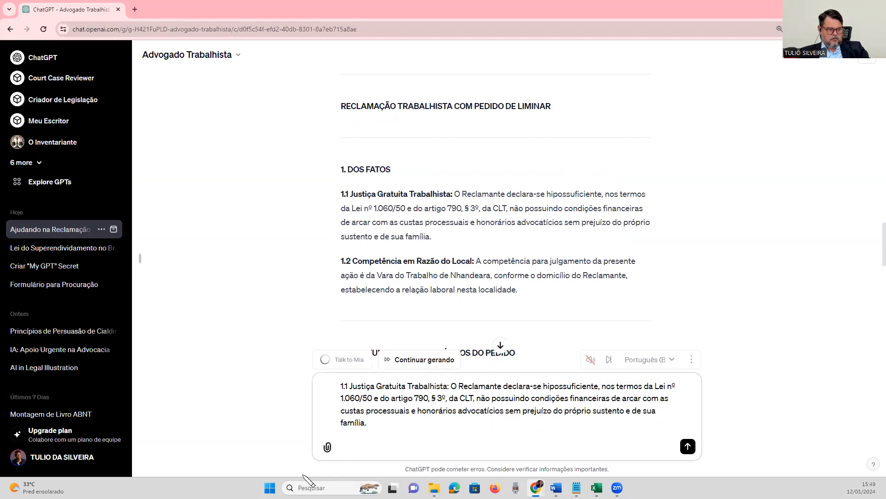
pyautogui.write('"')
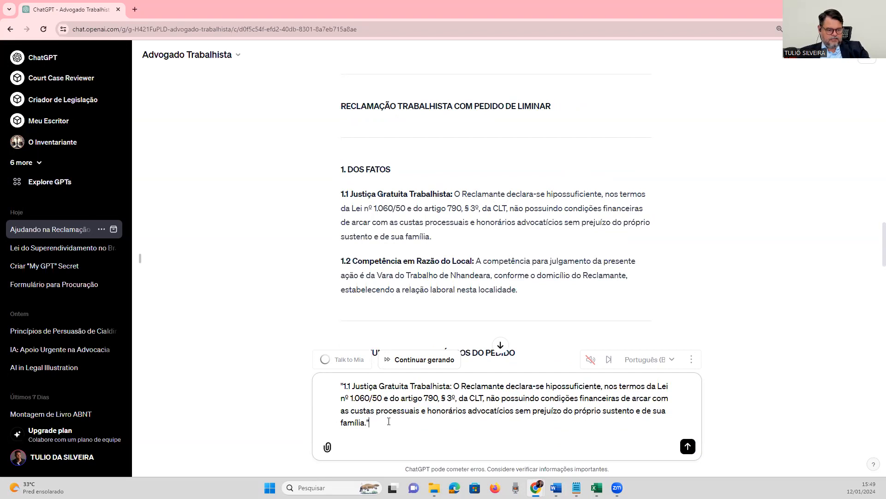
pyautogui.hotkey('shift', 'Return')
pyautogui.hotkey('shift', 'Return')
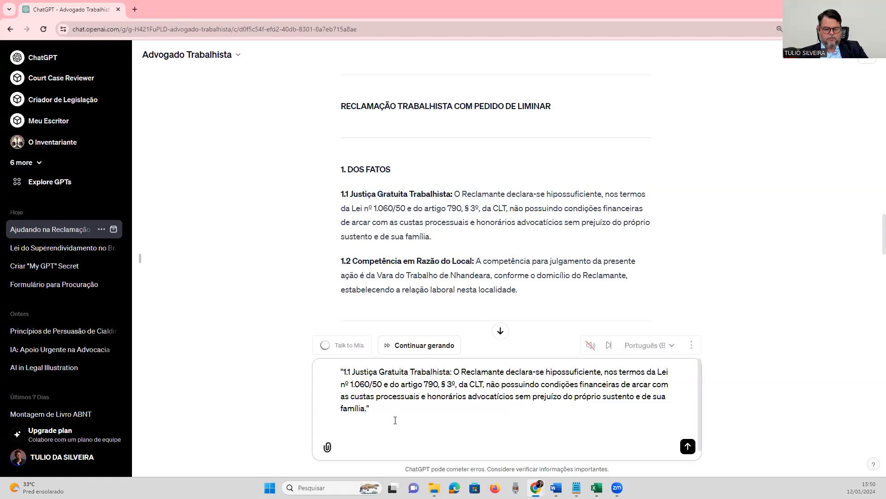
pyautogui.write('yu')
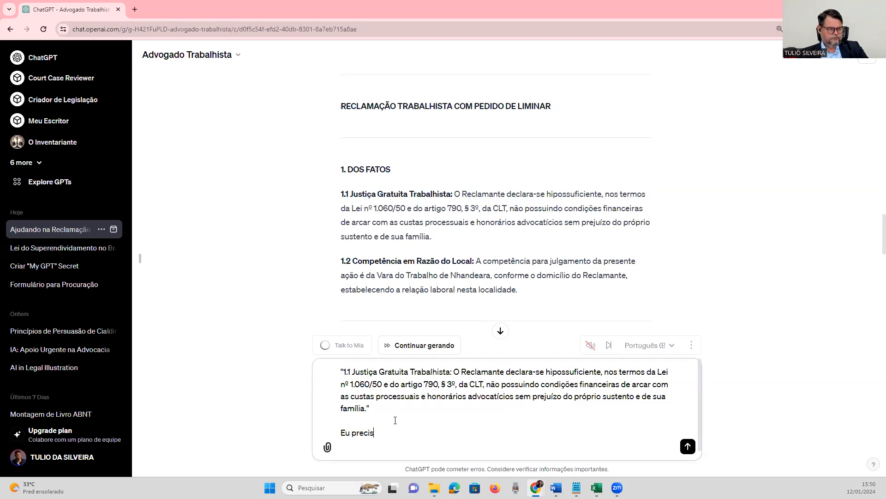
pyautogui.press('BackSpace')
pyautogui.press('BackSpace')
pyautogui.press('BackSpace')
pyautogui.press('BackSpace')
pyautogui.press('BackSpace')
pyautogui.press('BackSpace')
pyautogui.press('BackSpace')
pyautogui.press('BackSpace')
pyautogui.press('BackSpace')
pyautogui.press('BackSpace')
pyautogui.press('BackSpace')
pyautogui.press('BackSpace')
pyautogui.press('BackSpace')
pyautogui.press('BackSpace')
pyautogui.hotkey('shift', 'Up')
pyautogui.hotkey('shift', 'Up')
pyautogui.hotkey('shift', 'Up')
pyautogui.hotkey('shift', 'Up')
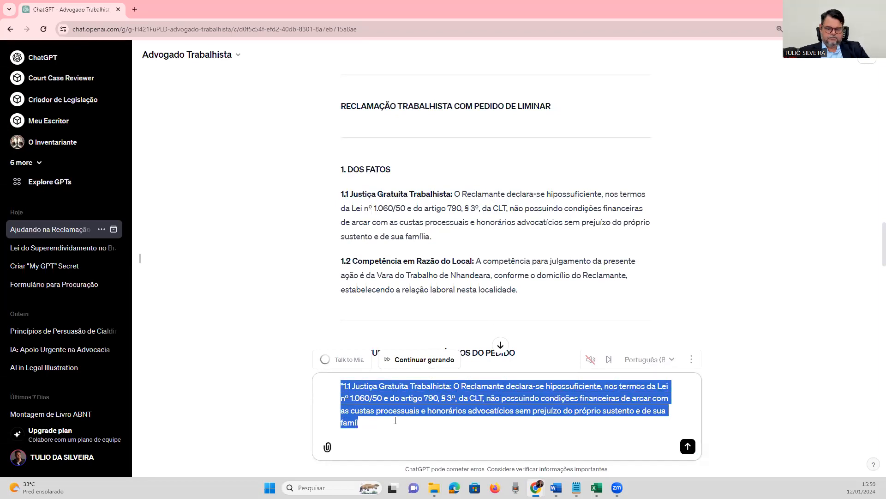
pyautogui.press('BackSpace')
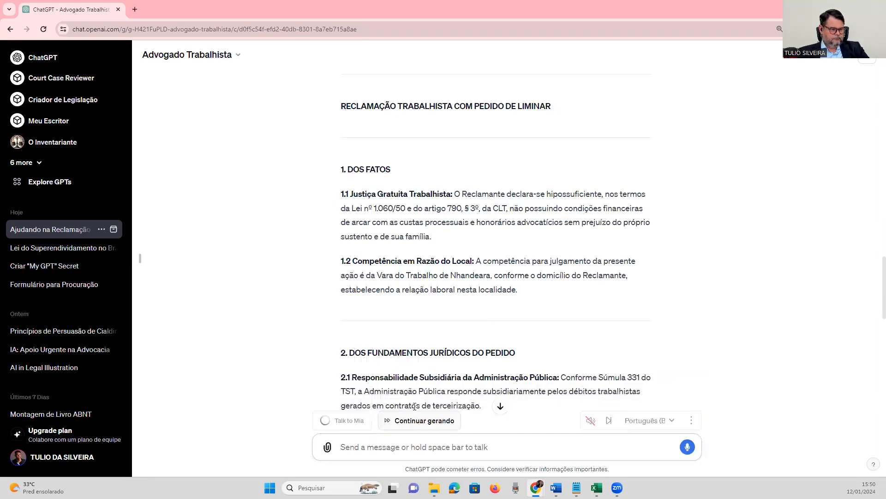
# Dictate and send a prompt to rewrite item 1.1 in 500 words, persuasive and formal, sensitising the judge to grant justiça gratuita, answering sim before executing.
pyautogui.click(688, 446)
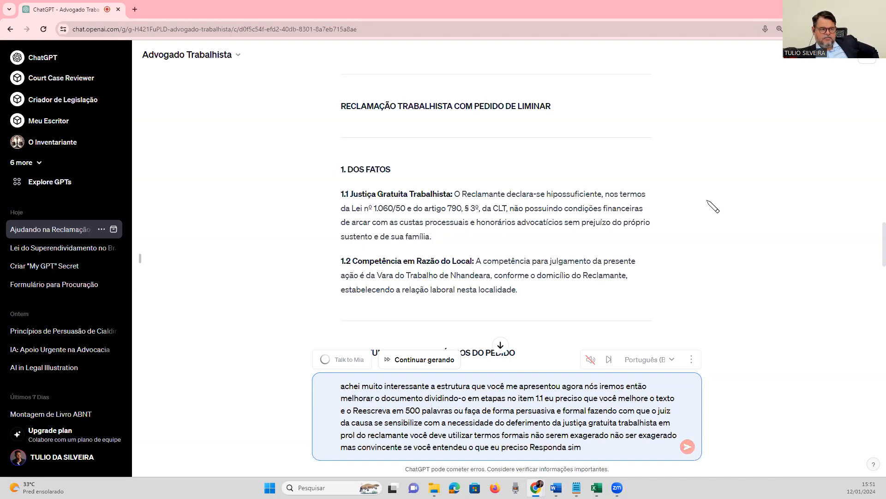
pyautogui.click(694, 443)
# Reread the original item 1.1, the petition's opening and the earlier ideal structure of a labour claim in the conversation.
pyautogui.scroll(-3, 714, 231)
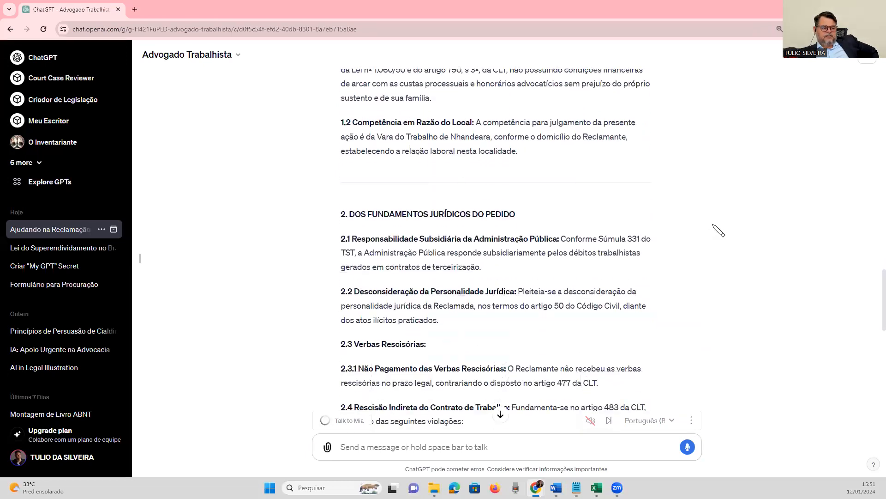
pyautogui.scroll(1, 394, 141)
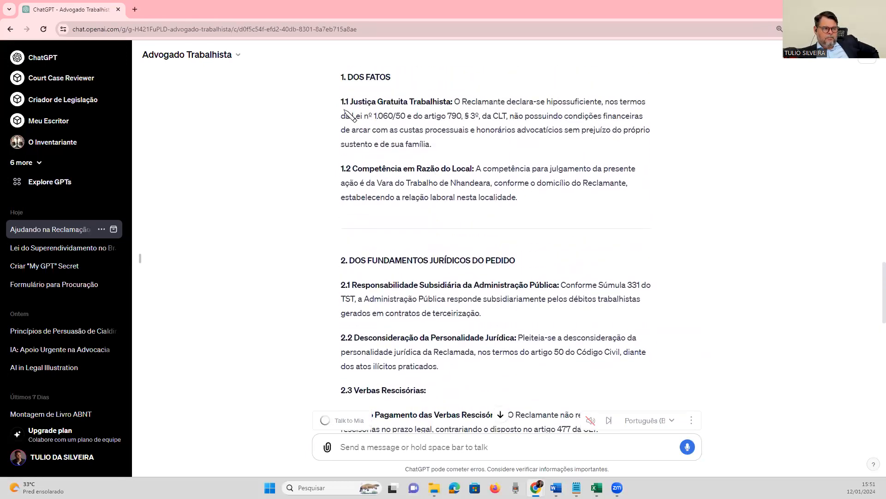
pyautogui.moveTo(343, 102); pyautogui.dragTo(349, 102)
pyautogui.click(342, 101)
pyautogui.scroll(5, 673, 202)
pyautogui.scroll(20, 673, 202)
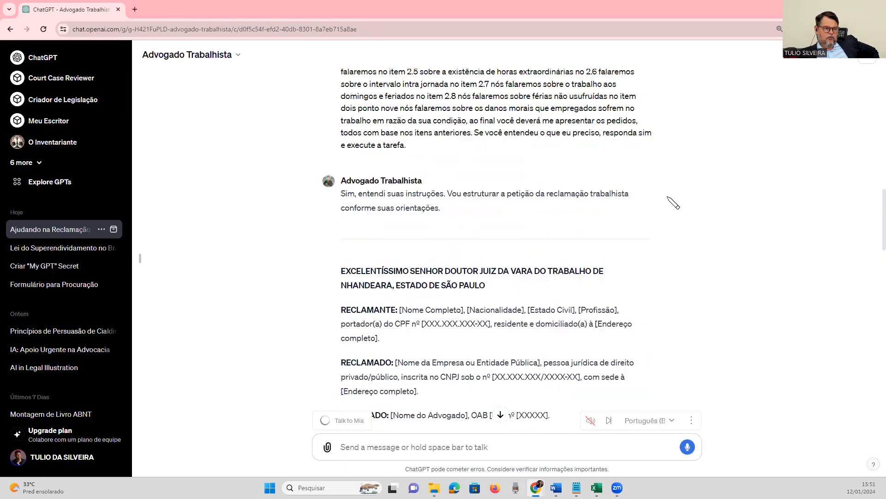
pyautogui.scroll(-20, 667, 201)
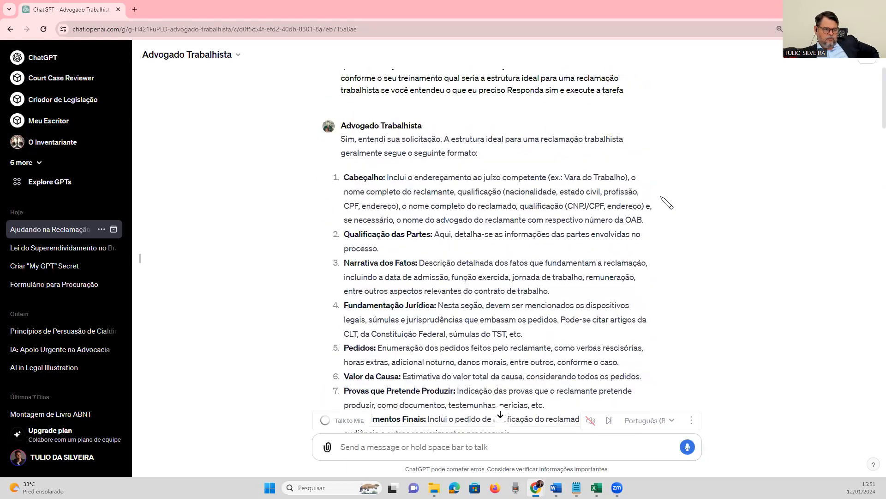
pyautogui.scroll(-15, 682, 207)
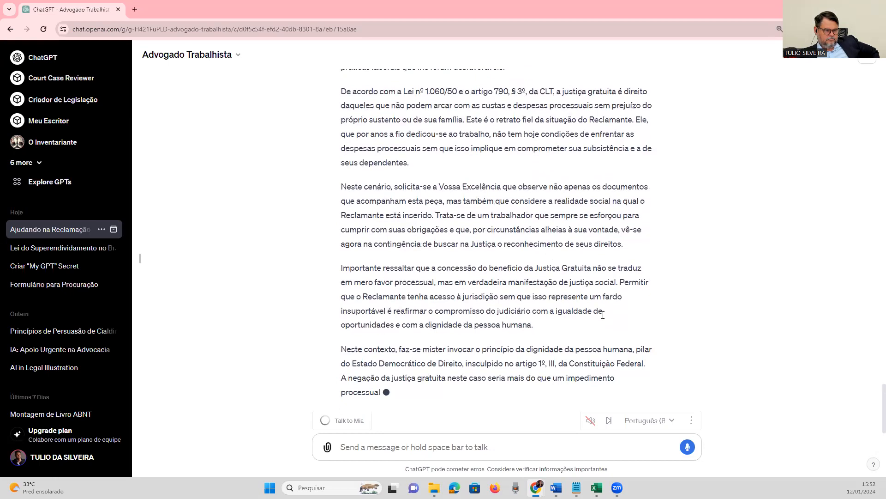
# Examine the rewritten item 1.1 on Justiça Gratuita Trabalhista from its salutation to the closing request, against the prompt that asked for it.
pyautogui.scroll(5, 589, 324)
pyautogui.scroll(-1, 585, 325)
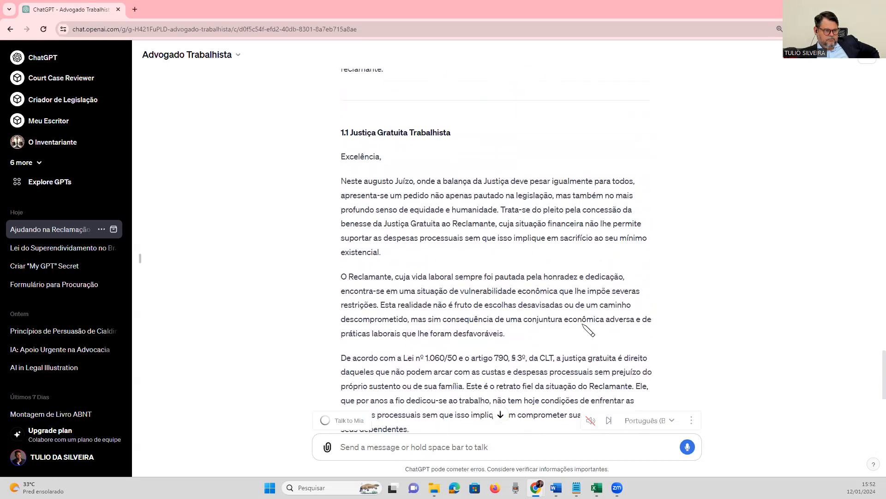
pyautogui.scroll(3, 579, 321)
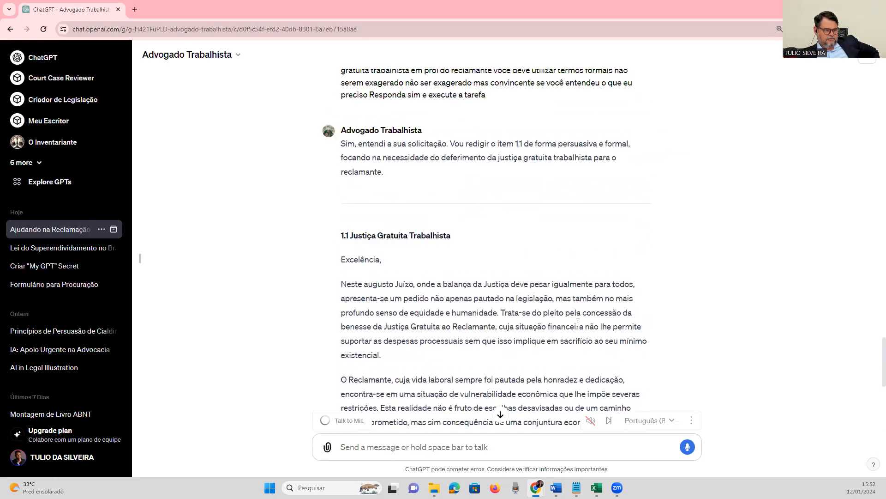
pyautogui.scroll(-8, 578, 321)
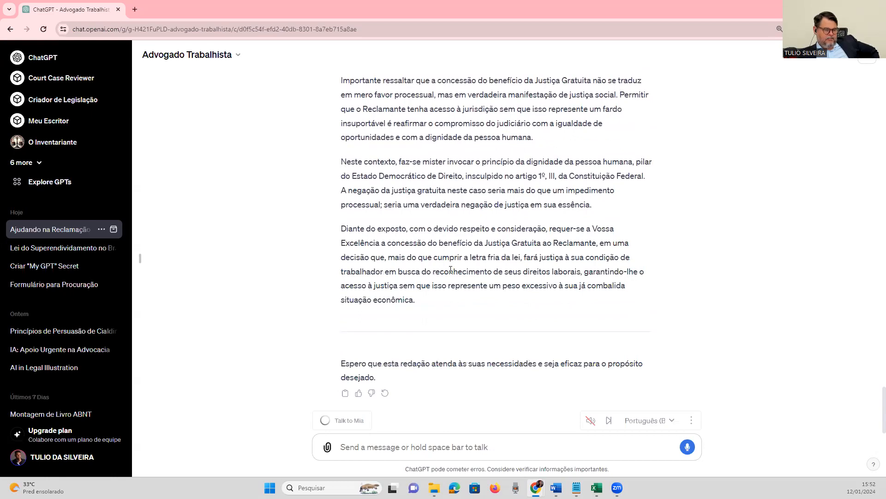
pyautogui.scroll(6, 396, 289)
pyautogui.moveTo(417, 299); pyautogui.dragTo(344, 135)
pyautogui.scroll(3, 343, 100)
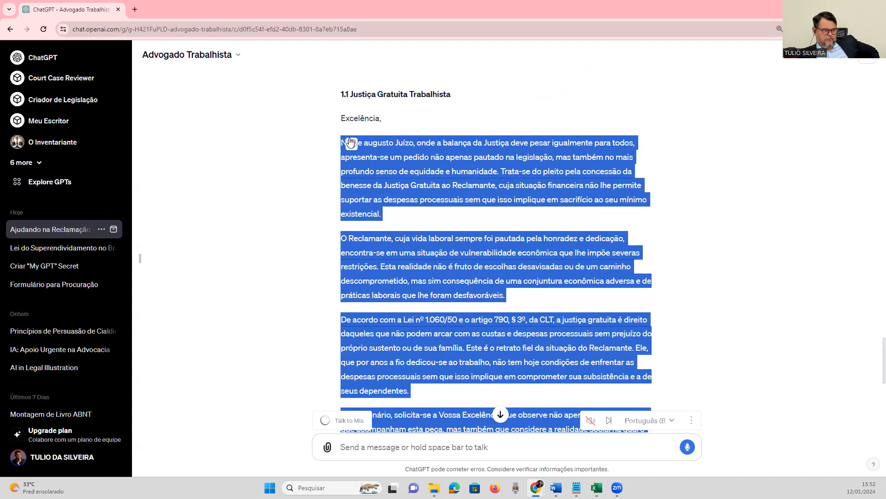
pyautogui.click(345, 138)
pyautogui.scroll(7, 449, 365)
pyautogui.scroll(-1, 449, 365)
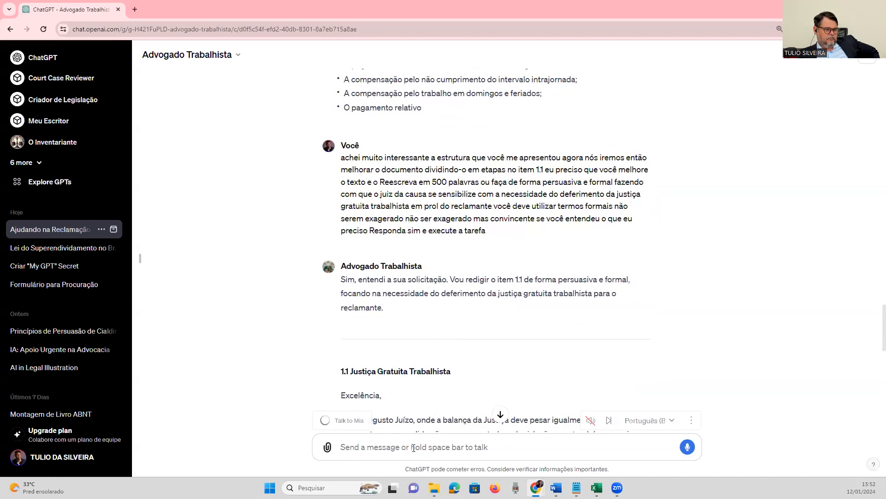
pyautogui.click(688, 451)
pyautogui.scroll(13, 675, 334)
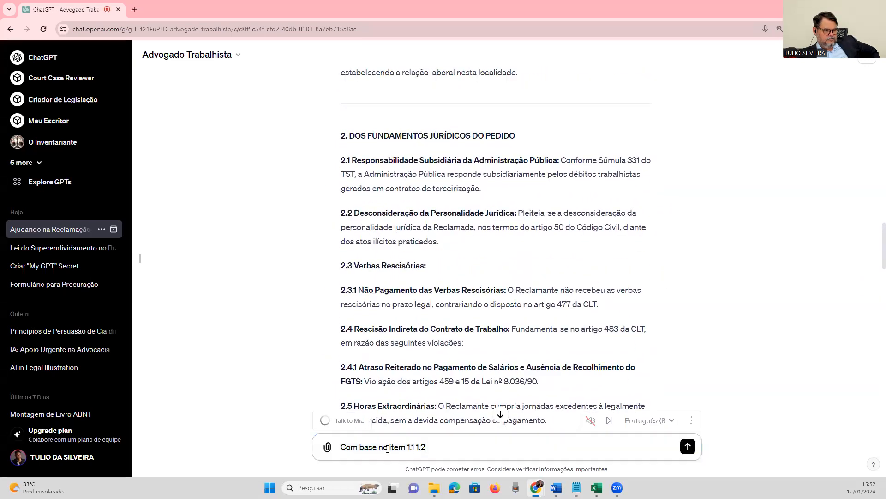
pyautogui.moveTo(432, 448); pyautogui.dragTo(337, 448)
pyautogui.press('BackSpace')
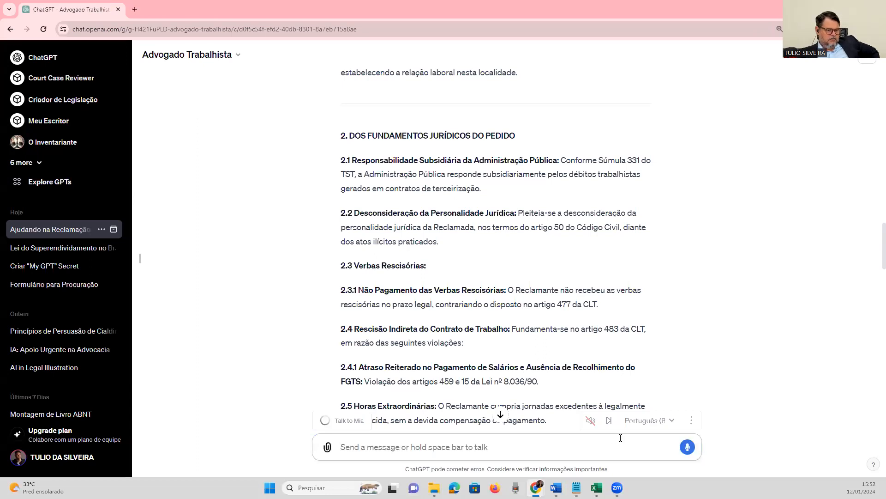
# Begin the prompt "Com base no item 1.2 sobre a competência em razão do local melhore o texto", requiring coherence with the terms of labour legislation.
pyautogui.click(688, 447)
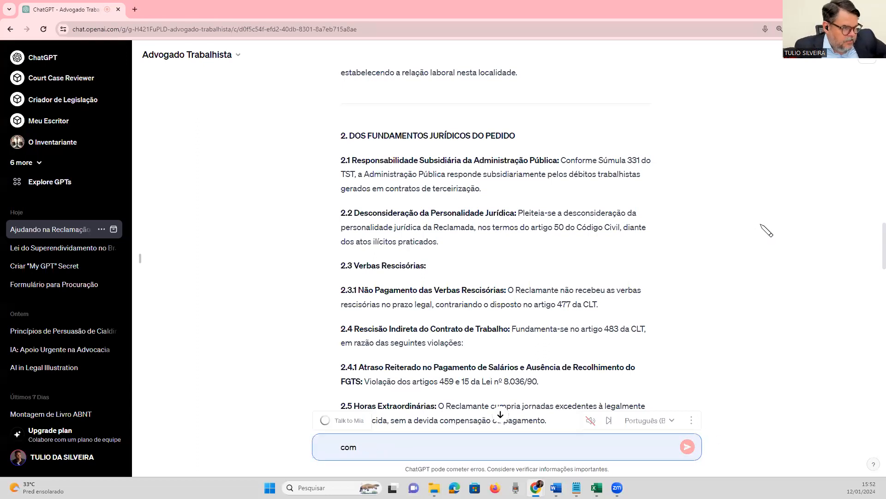
pyautogui.scroll(4, 767, 230)
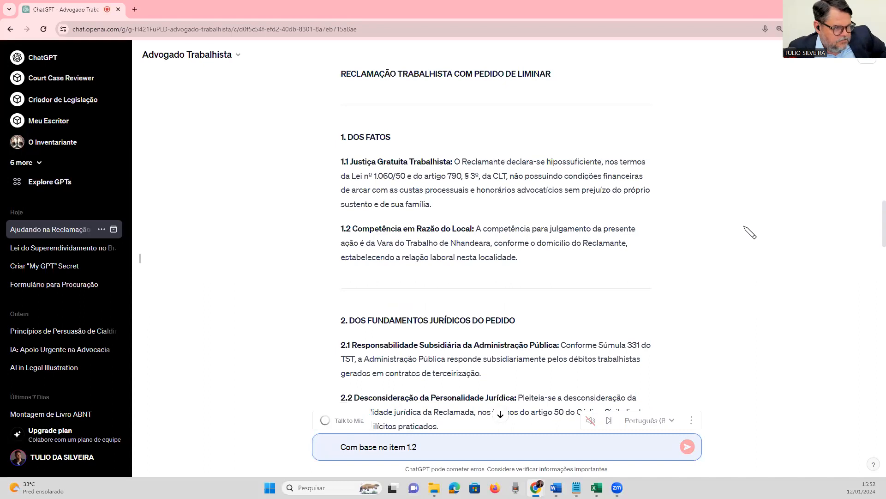
pyautogui.write('sobre a competência')
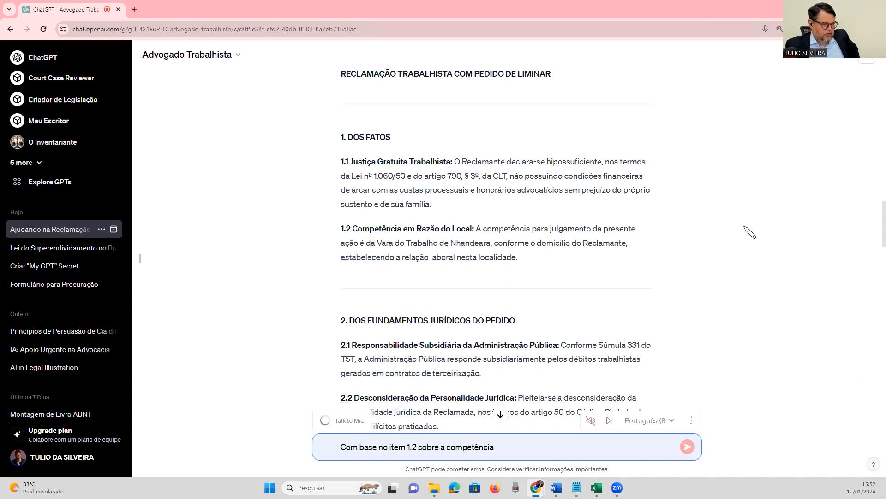
pyautogui.write(' em razão do local melhore o texto Dentro')
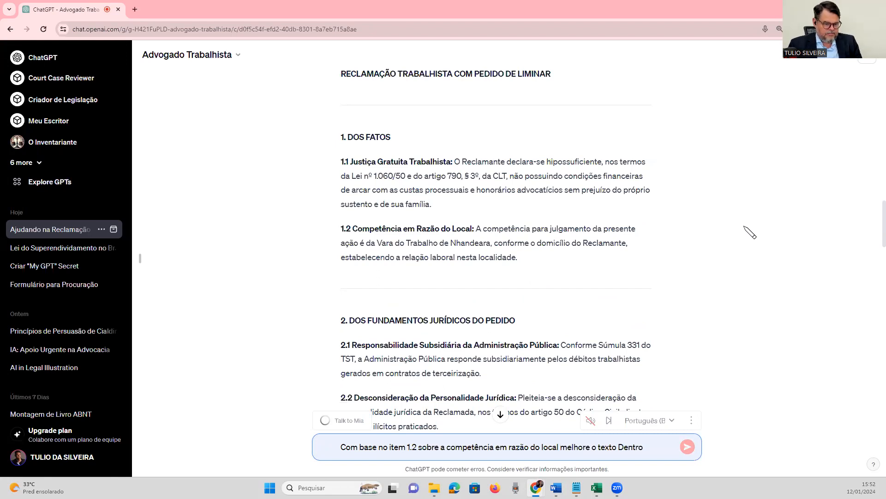
pyautogui.write(' da coerência da legislação trabalhista')
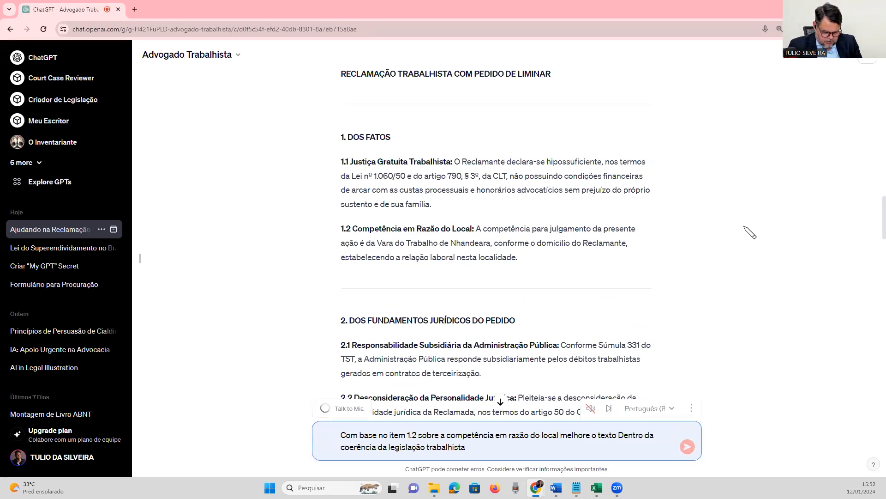
pyautogui.write(' e dentro dos termos da legis')
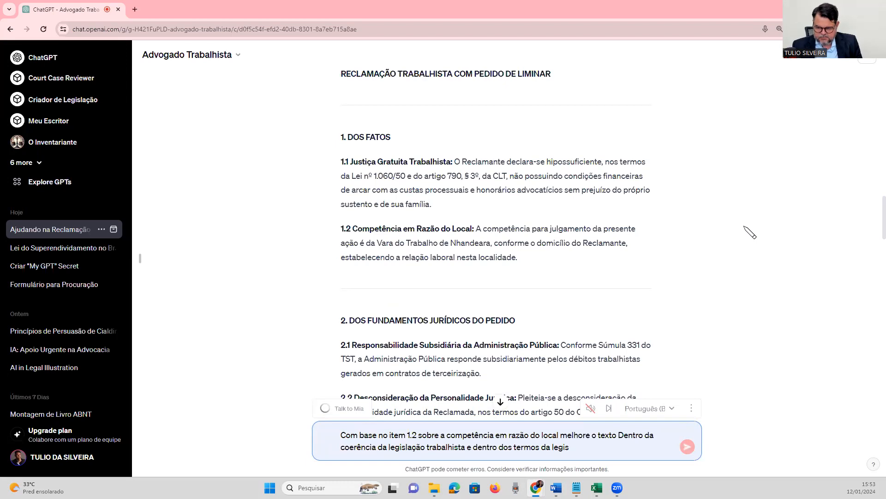
pyautogui.write('lação trabalhista escreva em 200')
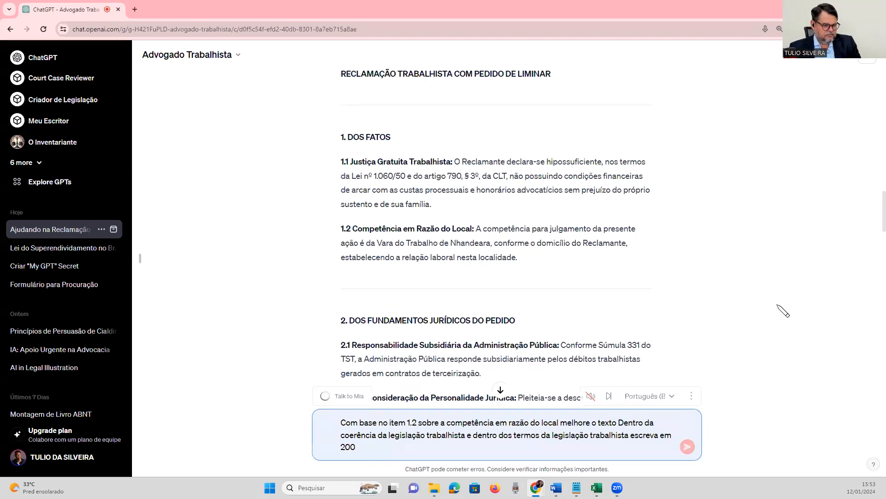
pyautogui.write(' palavras você precisa escrever exatamente em 200 palavras')
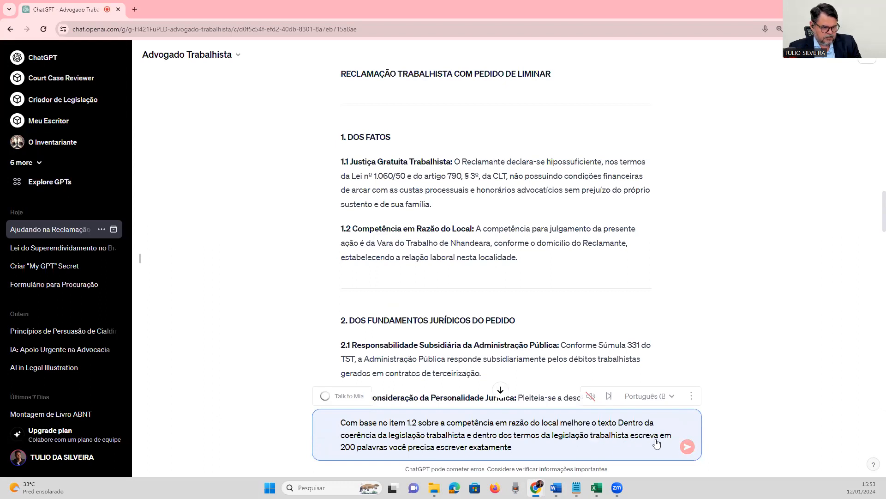
# End the prompt with "em 200 palavras você precisa escrever exatamente em 200 palavras" and send it.
pyautogui.click(686, 447)
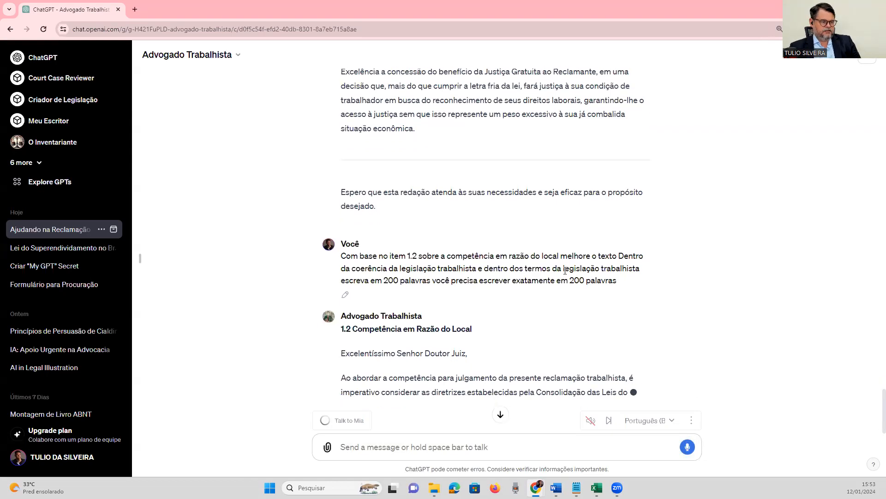
# Examine the heading, salutation and opening paragraph of the new item 1.2 as it is generated.
pyautogui.tripleClick(421, 351)
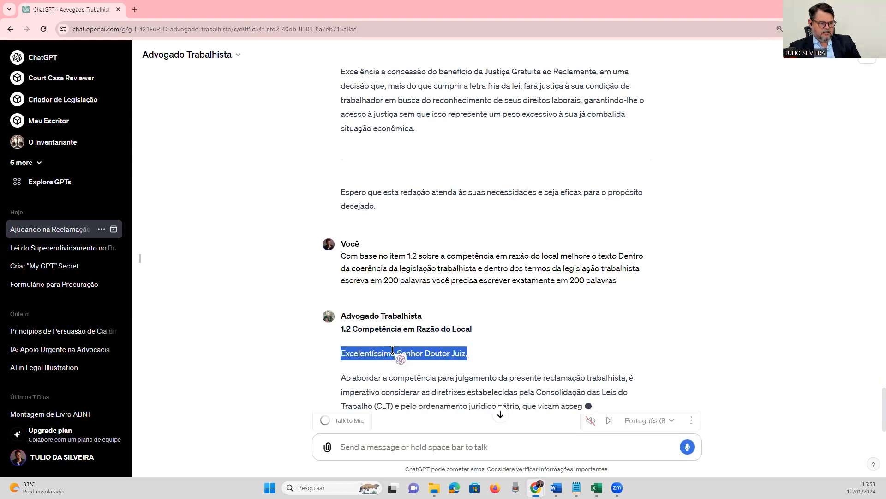
pyautogui.click(336, 355)
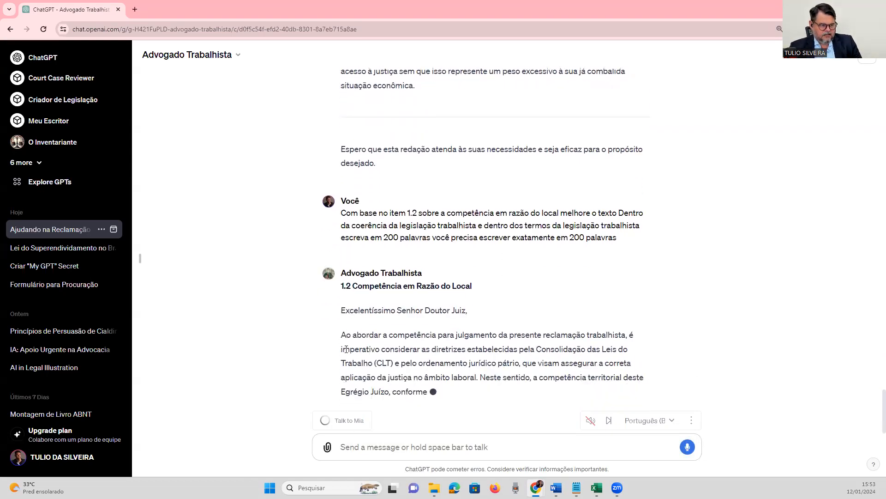
pyautogui.doubleClick(385, 285)
pyautogui.click(372, 283)
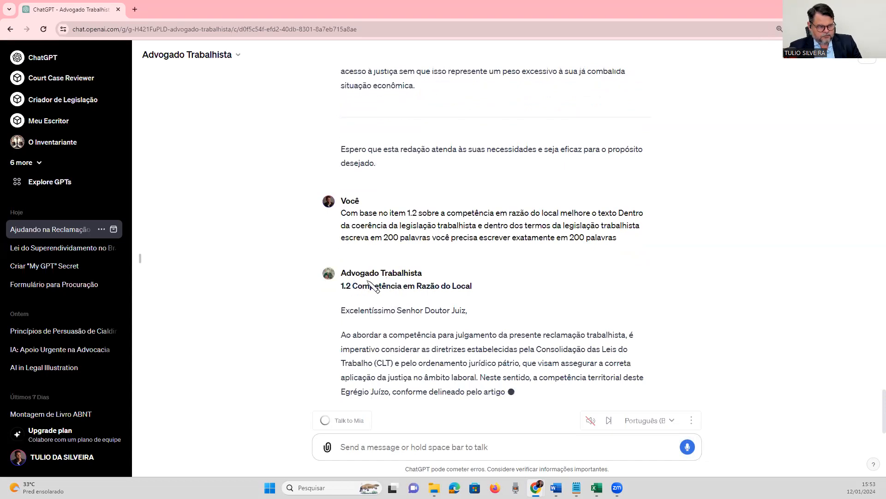
pyautogui.tripleClick(367, 346)
pyautogui.click(366, 336)
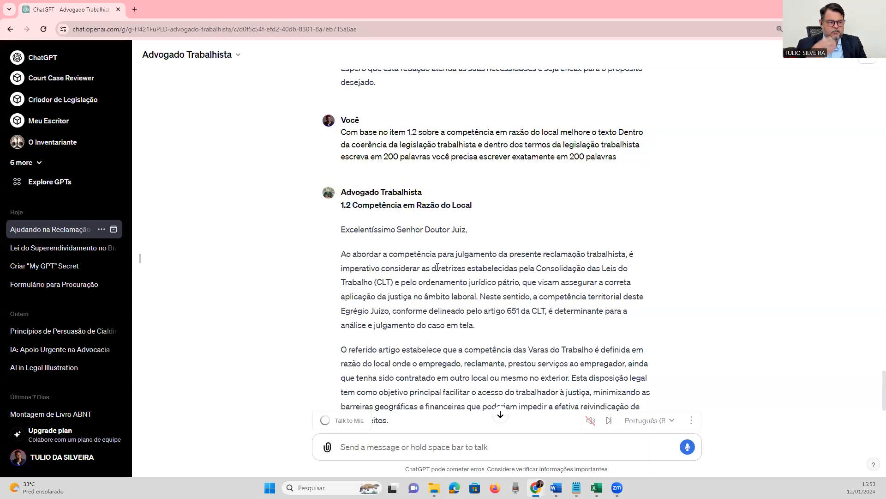
# Read item 1.2's legal reasoning through to its closing request, checking the cited CLT article and the extent of the text.
pyautogui.scroll(-4, 406, 259)
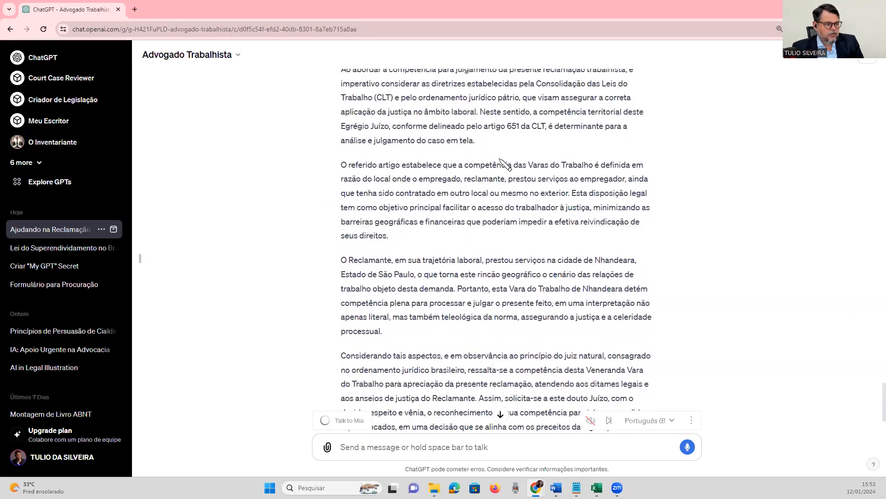
pyautogui.doubleClick(509, 127)
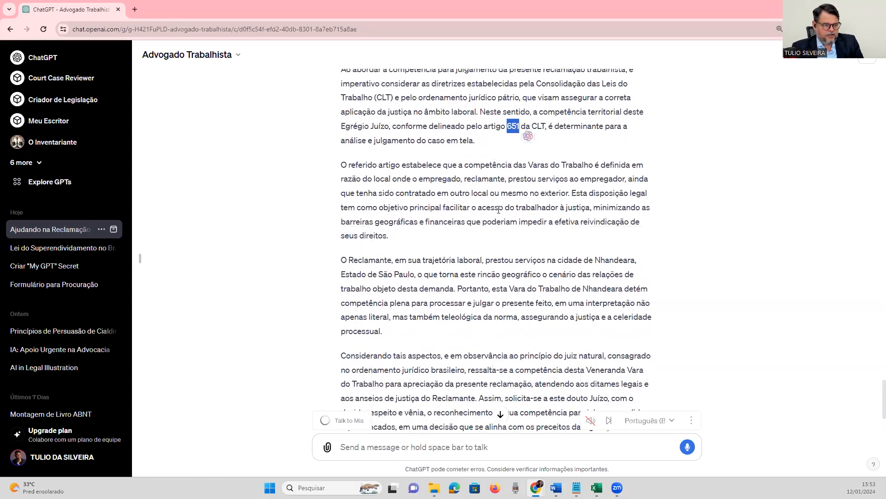
pyautogui.scroll(-2, 507, 237)
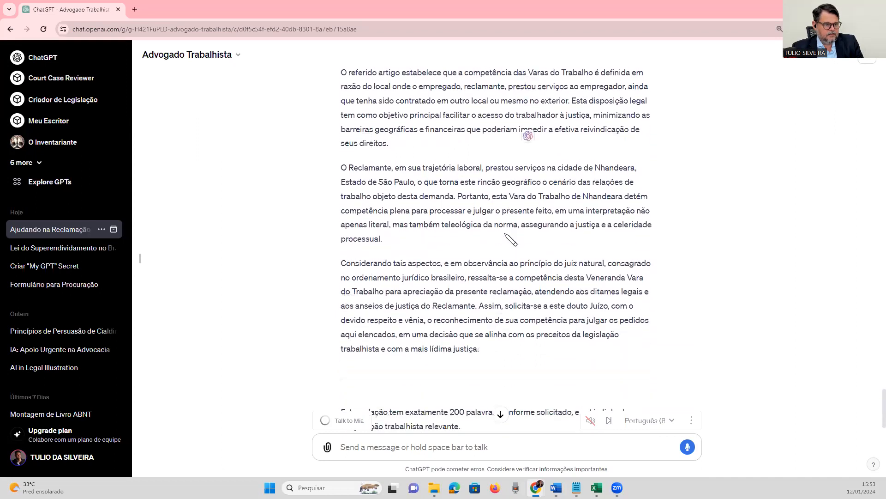
pyautogui.scroll(-1, 511, 239)
pyautogui.moveTo(492, 312); pyautogui.dragTo(392, 225)
pyautogui.scroll(4, 454, 245)
pyautogui.click(365, 157)
pyautogui.scroll(5, 432, 270)
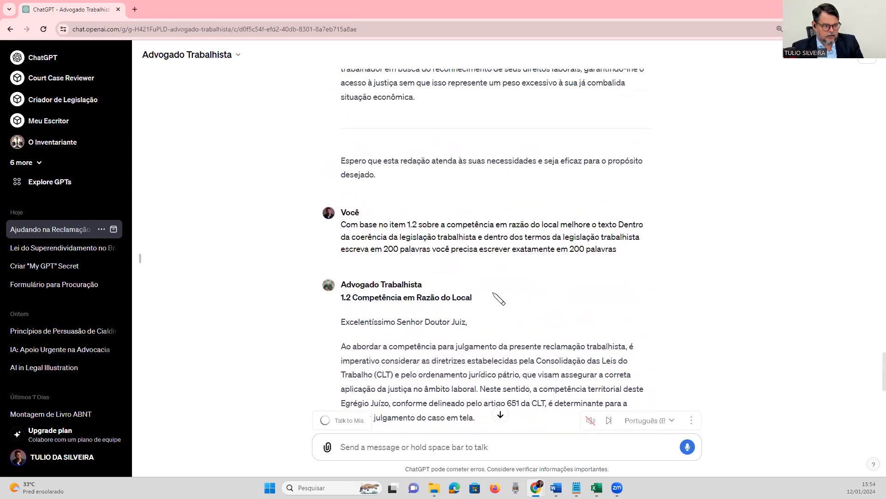
# Go back through the rewritten item 1.1 and the petition's pedidos, and review items 2.1 to 2.3 of the legal grounds.
pyautogui.scroll(20, 480, 323)
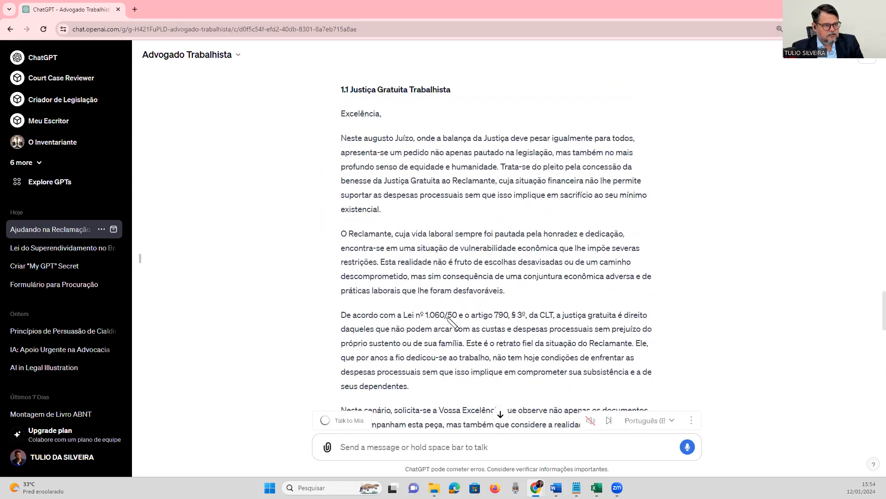
pyautogui.scroll(10, 447, 318)
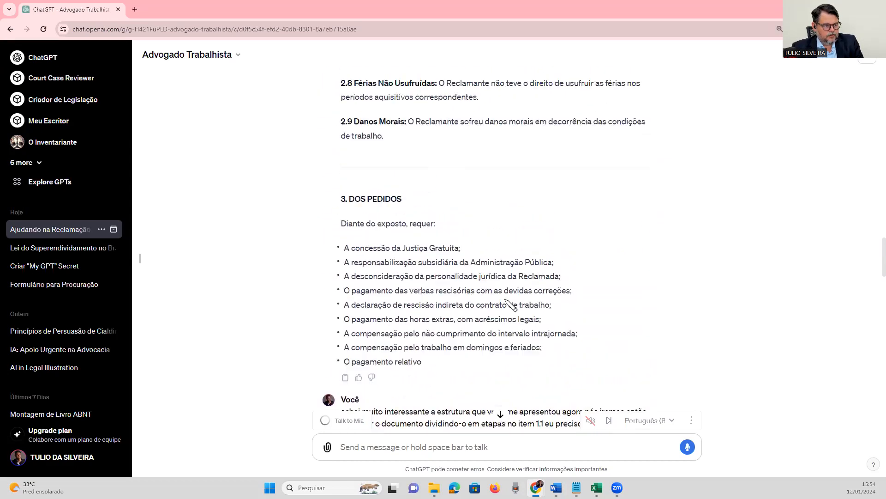
pyautogui.scroll(6, 508, 301)
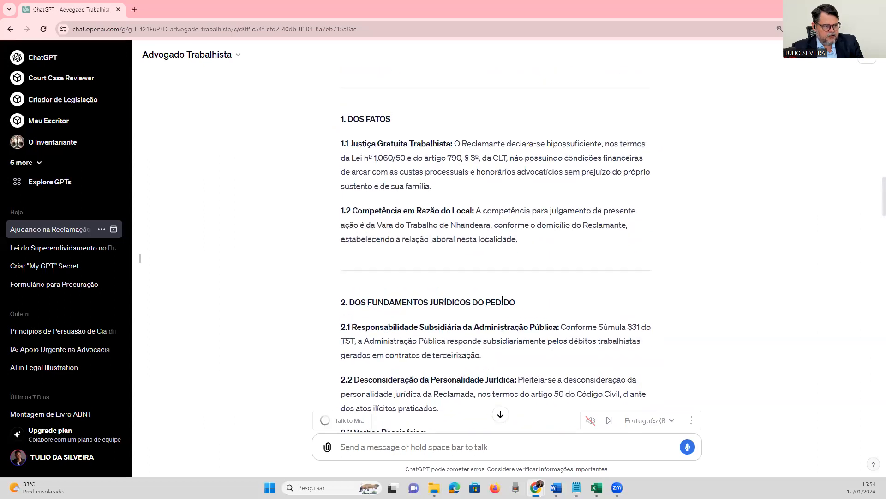
pyautogui.scroll(-1, 503, 299)
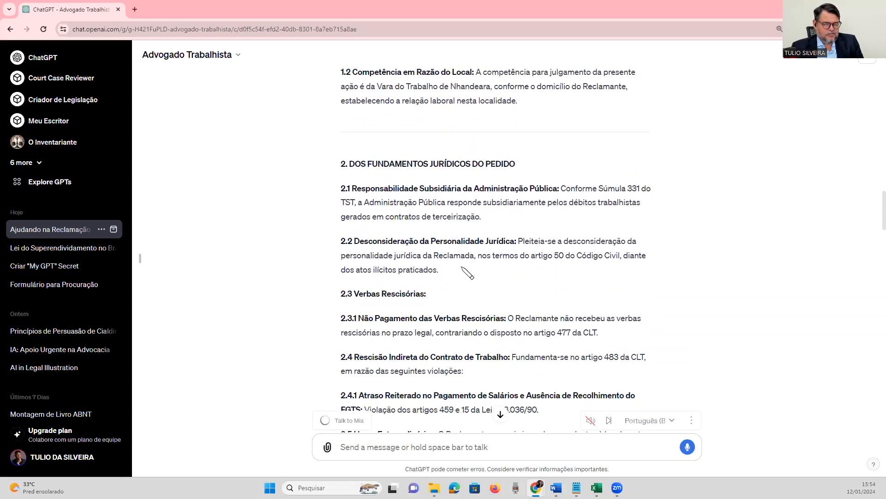
pyautogui.moveTo(341, 188); pyautogui.dragTo(347, 187)
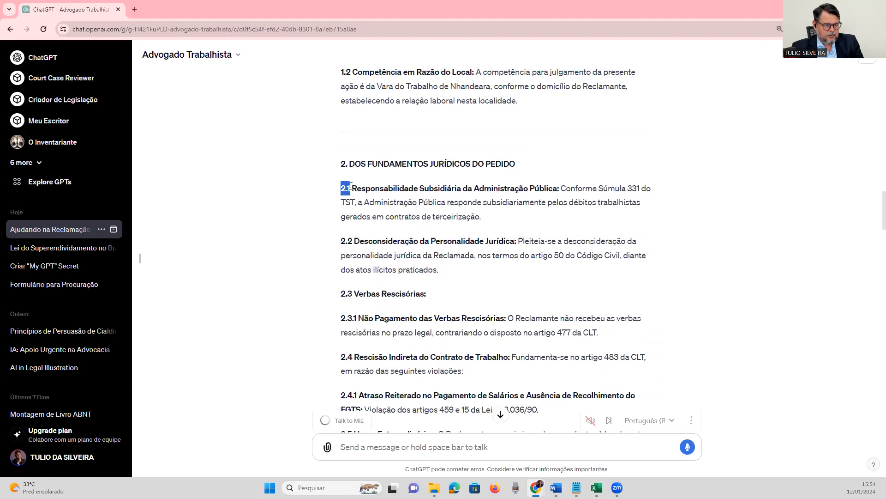
pyautogui.moveTo(341, 241); pyautogui.dragTo(353, 242)
pyautogui.moveTo(342, 294); pyautogui.dragTo(363, 278)
pyautogui.scroll(-1, 357, 302)
pyautogui.click(364, 280)
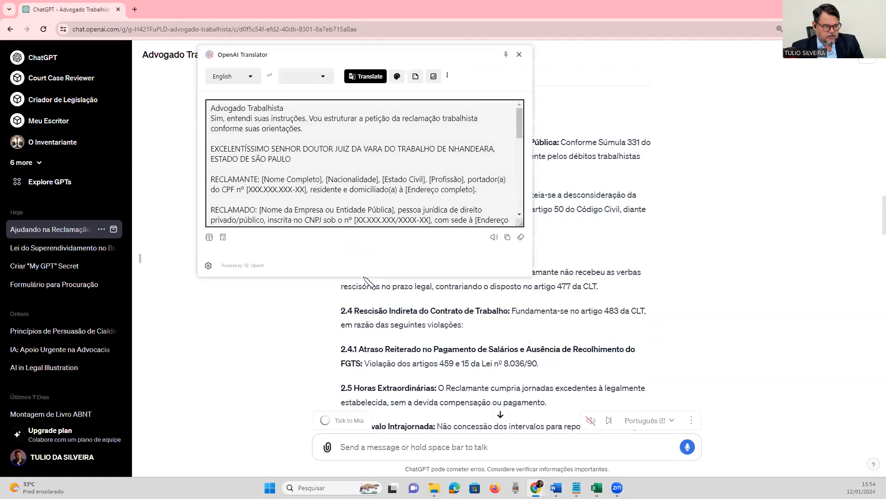
pyautogui.click(518, 54)
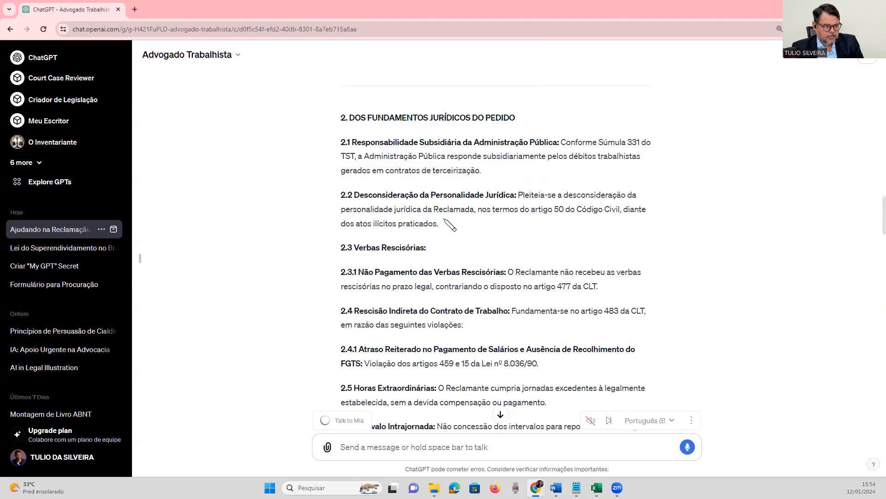